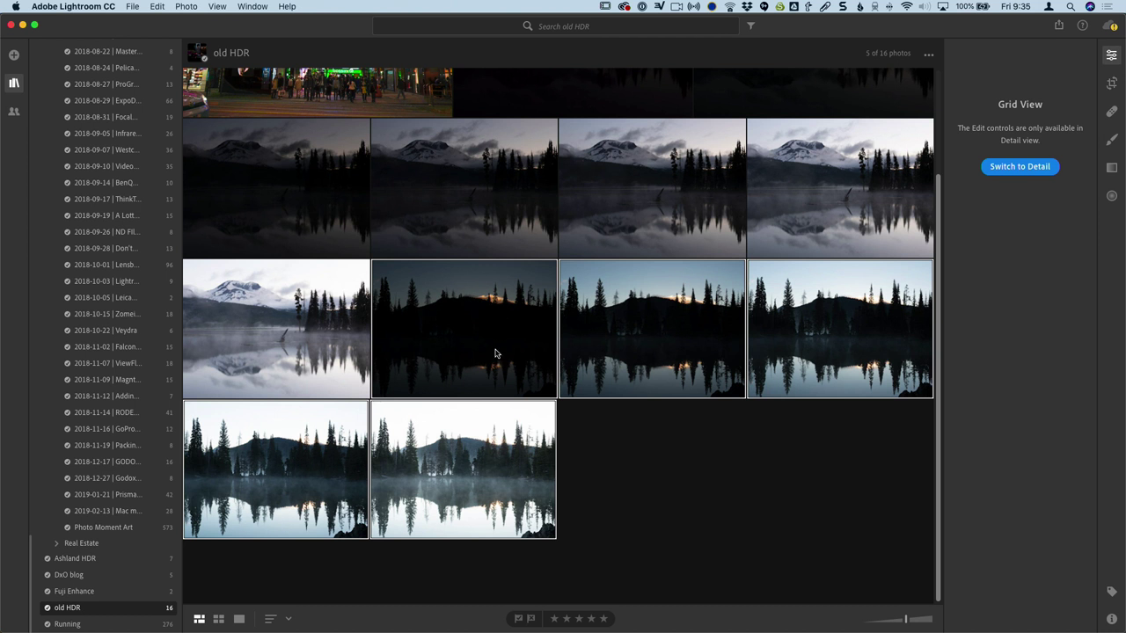
# Step: Launch HDR Merge on the five selected lake exposures from the Photo menu's Photo Merge submenu
pyautogui.click(186, 6)
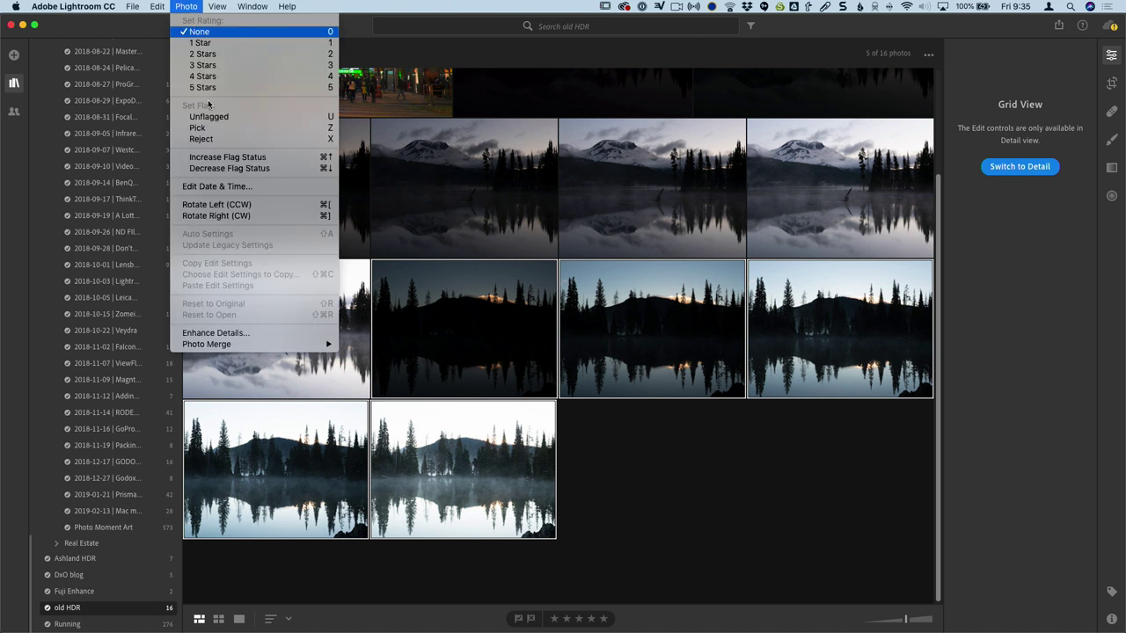
pyautogui.moveTo(249, 345)
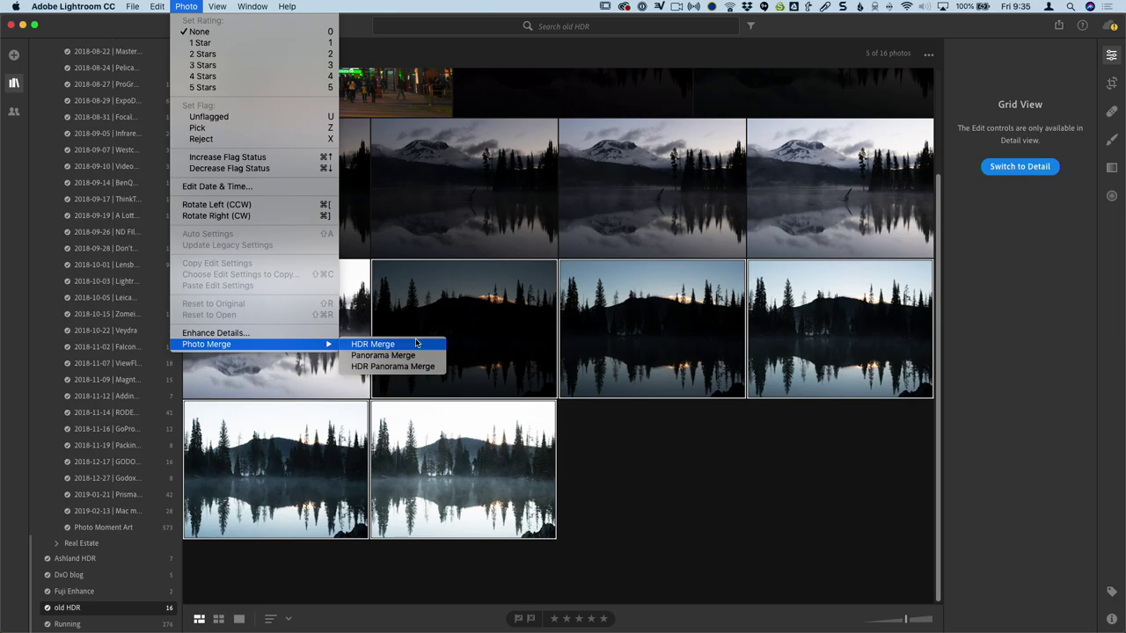
pyautogui.click(417, 343)
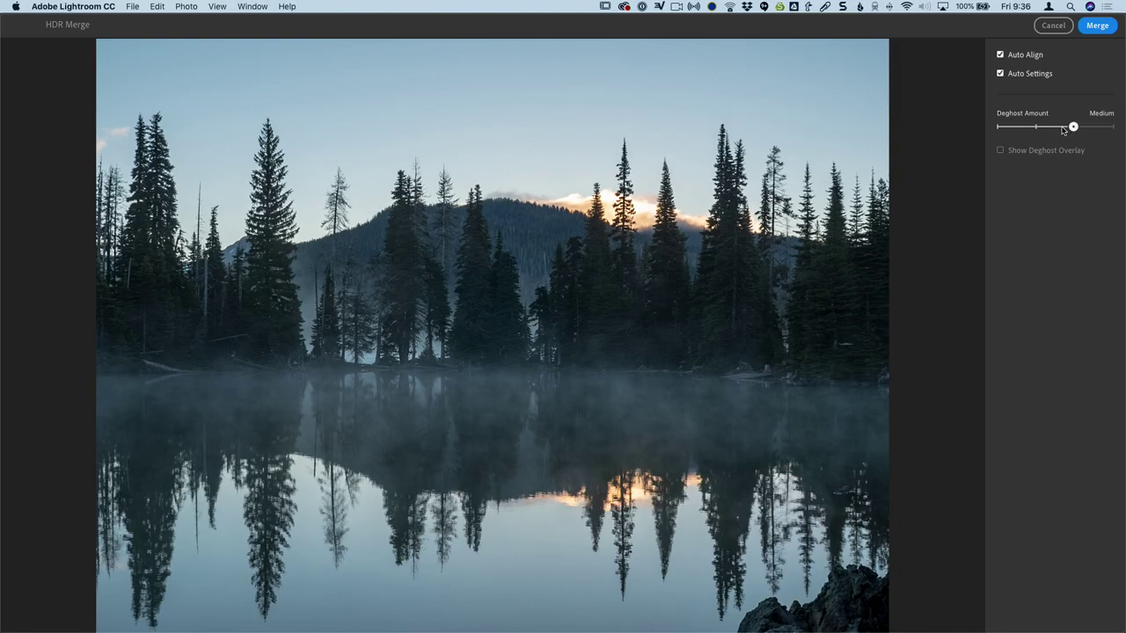
# Step: Set Deghost Amount to None, turn Auto Align off, toggle Auto Settings off and back on, then merge
pyautogui.moveTo(1062, 130); pyautogui.dragTo(971, 132)
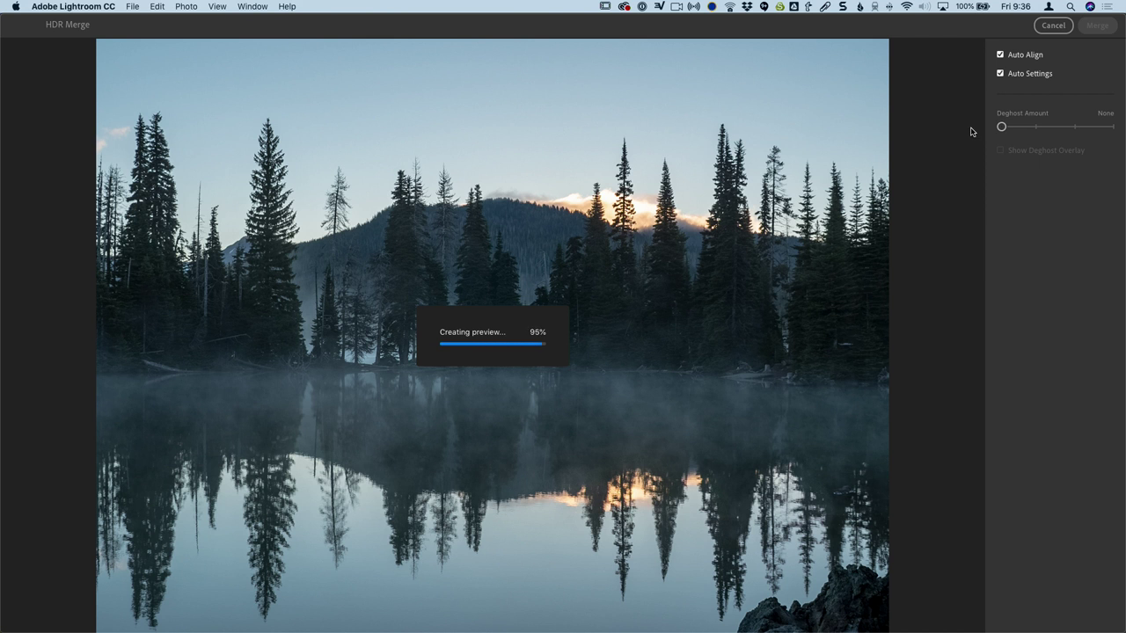
pyautogui.click(999, 55)
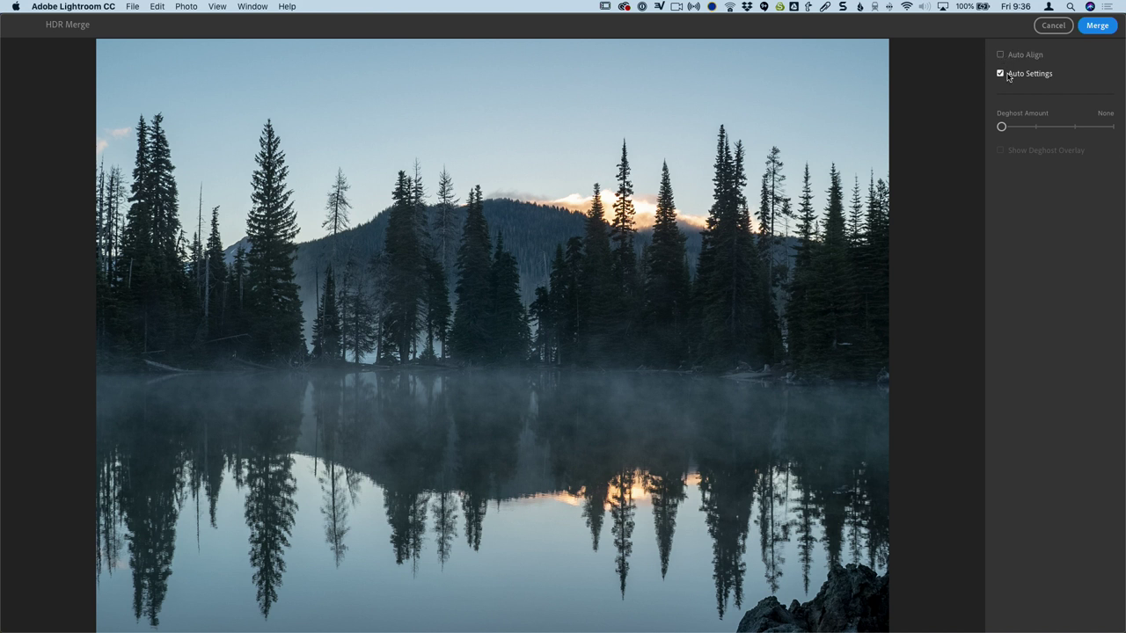
pyautogui.click(1008, 76)
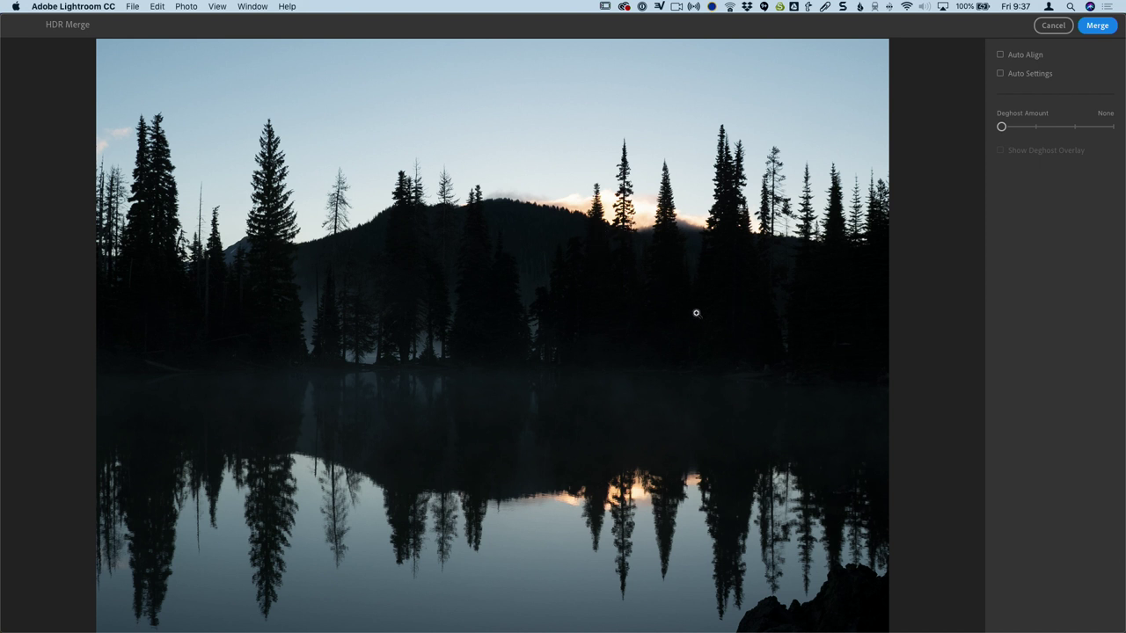
pyautogui.click(1018, 75)
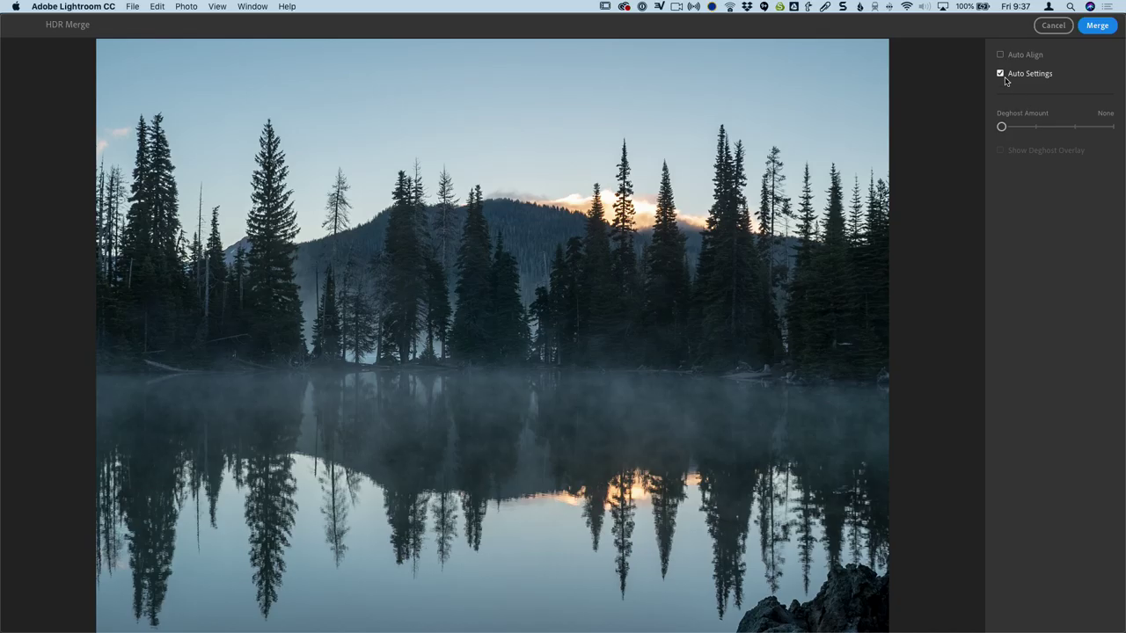
pyautogui.click(1097, 25)
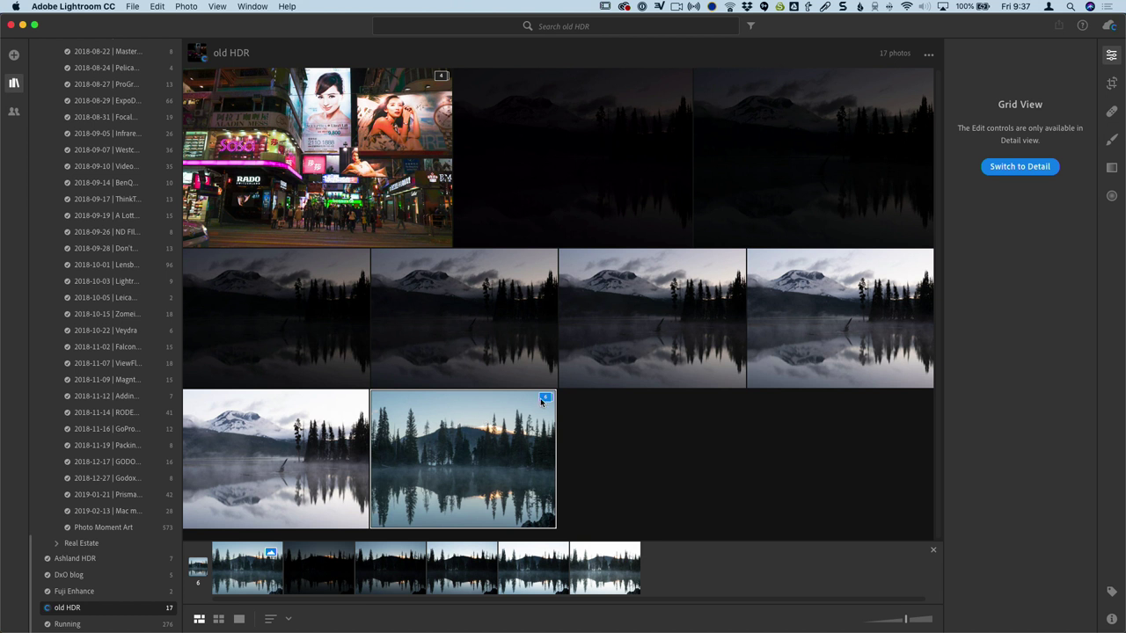
# Step: Open the merged HDR lake photo large, hide clipping warnings and show its file info
pyautogui.click(545, 399)
pyautogui.click(545, 400)
pyautogui.click(257, 573)
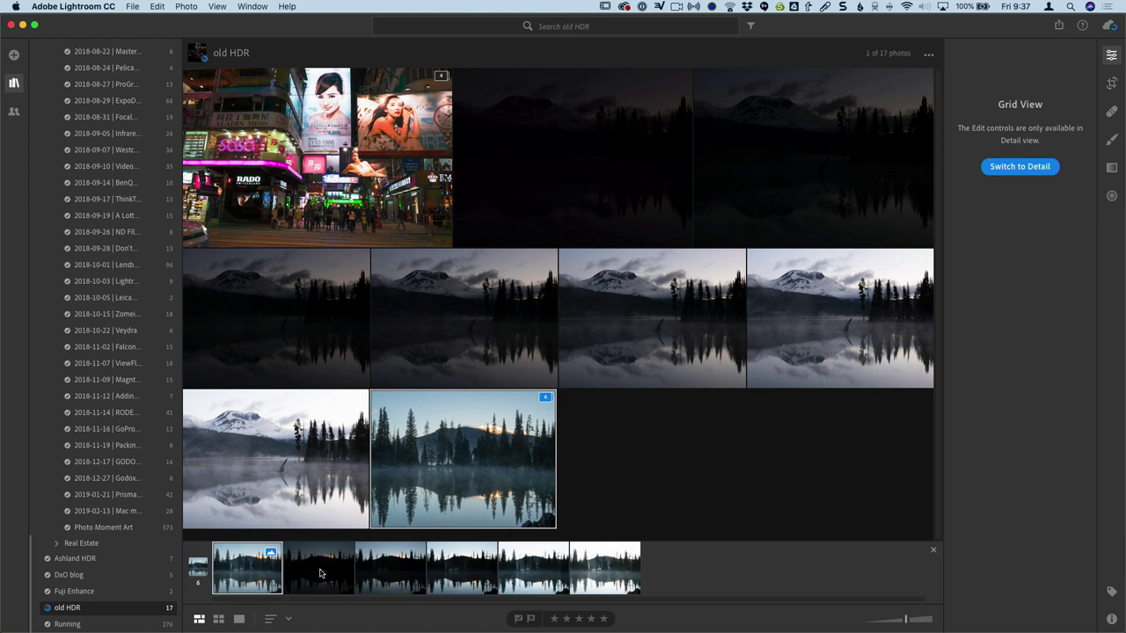
pyautogui.click(452, 575)
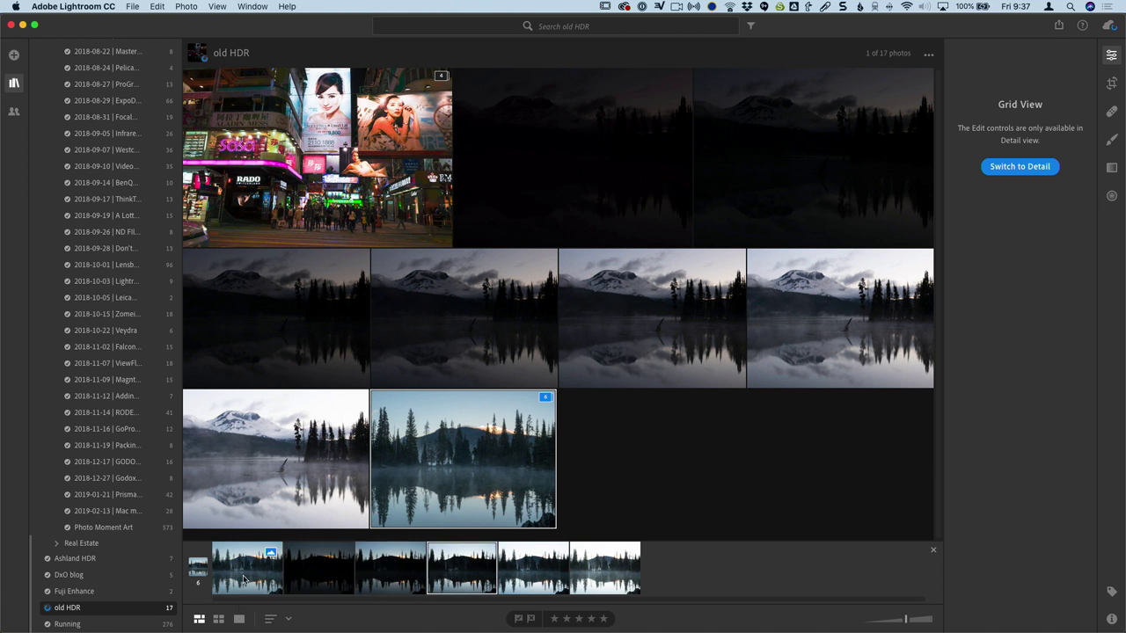
pyautogui.doubleClick(244, 578)
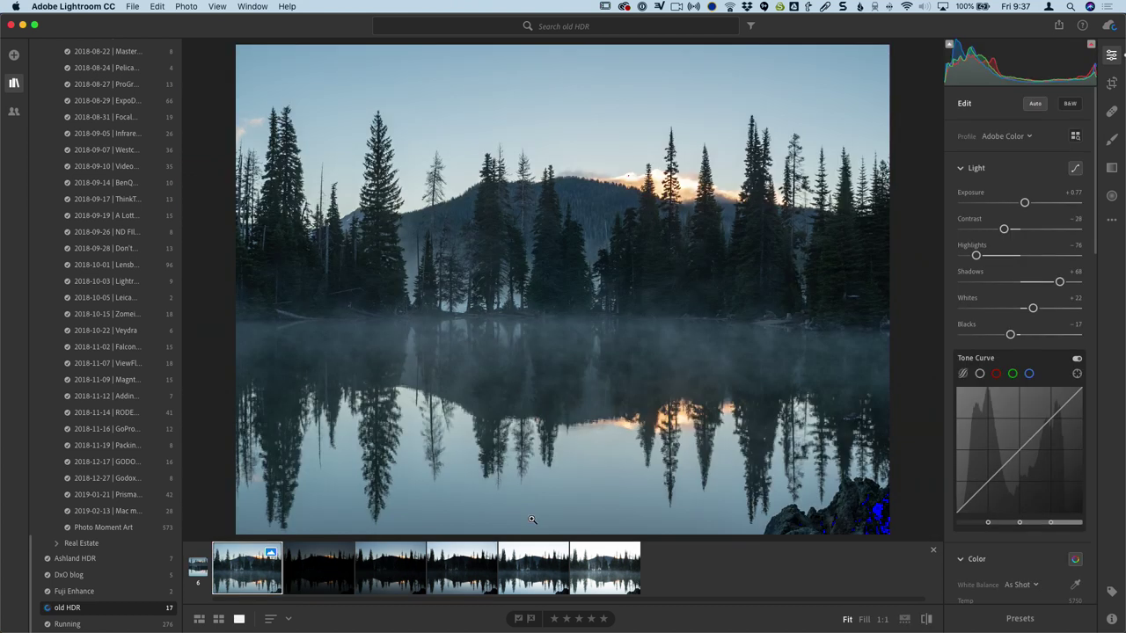
pyautogui.press('j')
pyautogui.press('i')
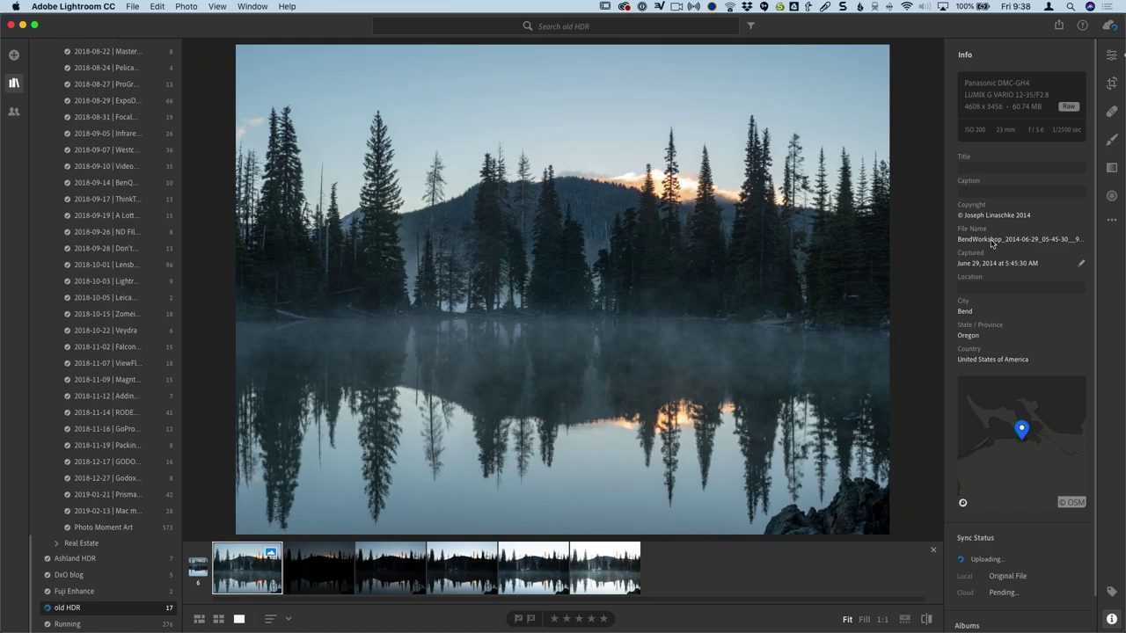
# Step: Lower the HDR's exposure slightly, then push a single dark original exposure to maximum brightness
pyautogui.click(1112, 56)
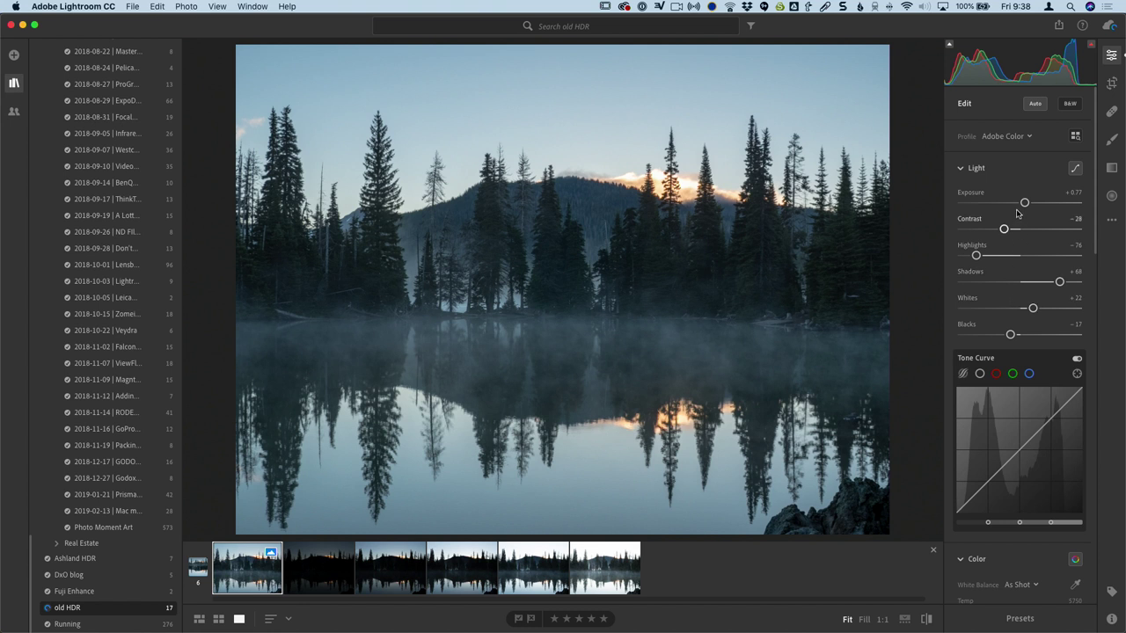
pyautogui.moveTo(1023, 205)
pyautogui.mouseDown()
pyautogui.moveTo(1012, 204)
pyautogui.moveTo(1036, 204)
pyautogui.moveTo(1022, 204)
pyautogui.mouseUp()
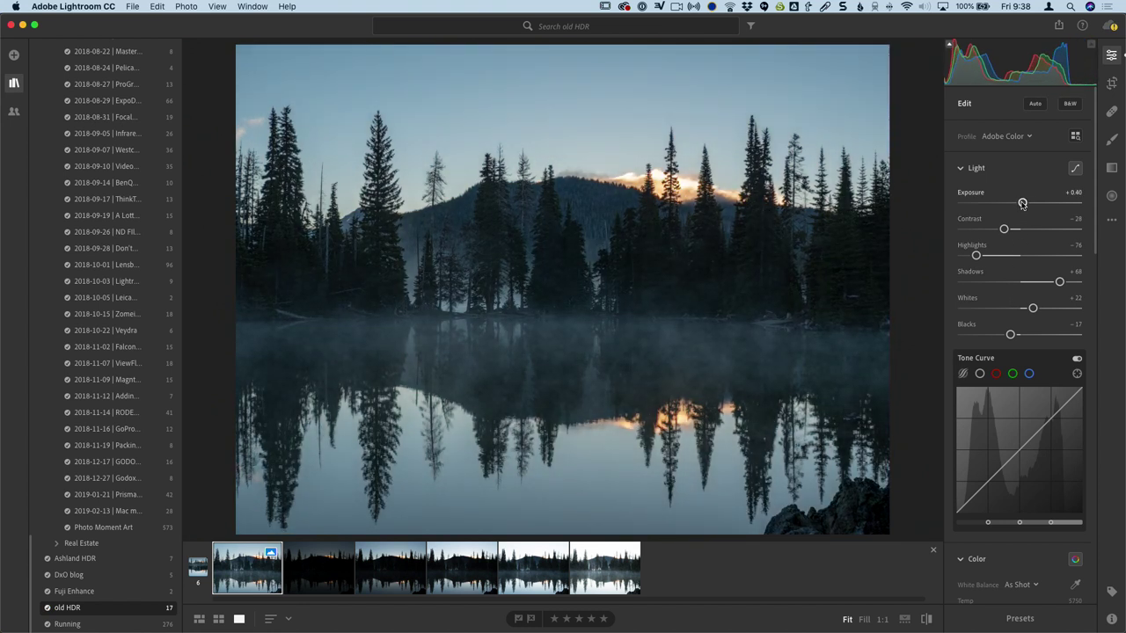
pyautogui.click(336, 568)
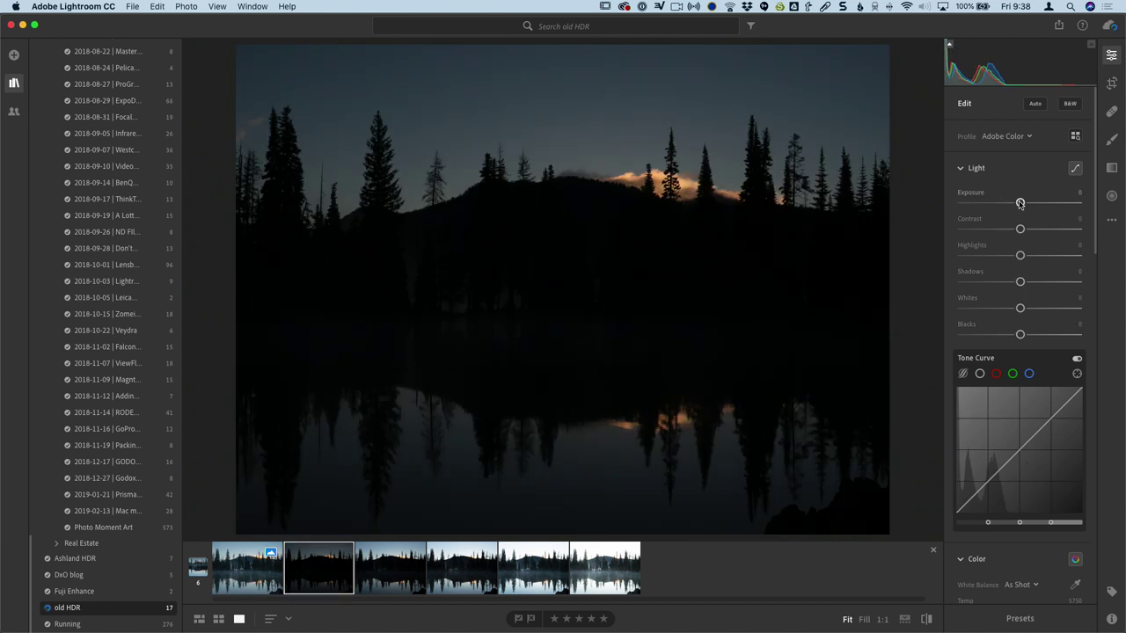
pyautogui.moveTo(1019, 203); pyautogui.dragTo(1092, 205)
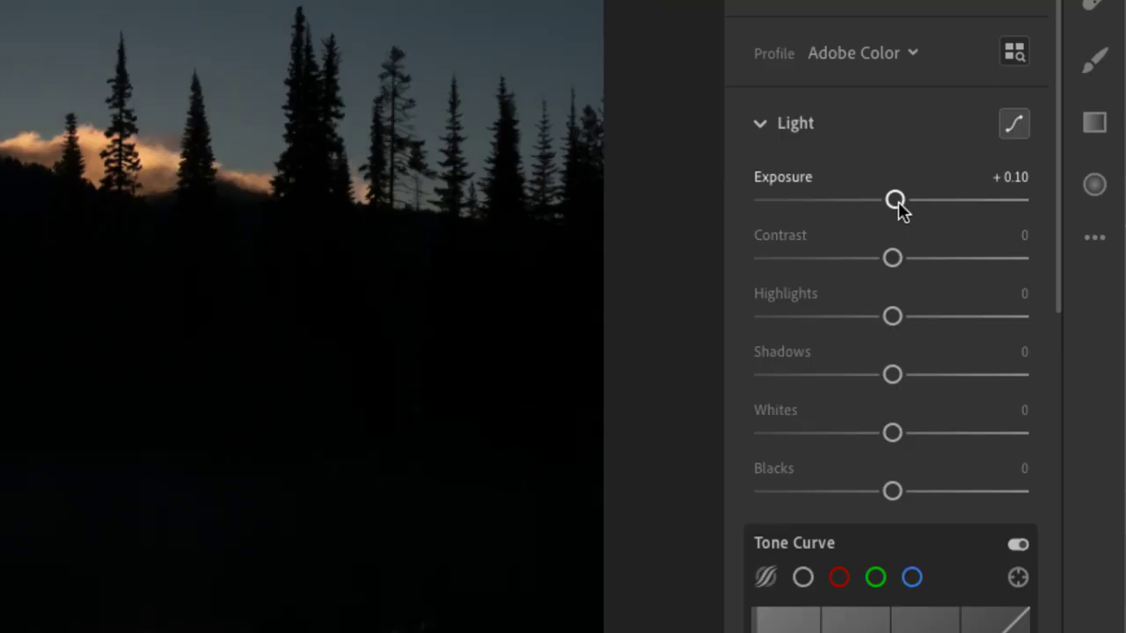
pyautogui.moveTo(1023, 206); pyautogui.dragTo(890, 204)
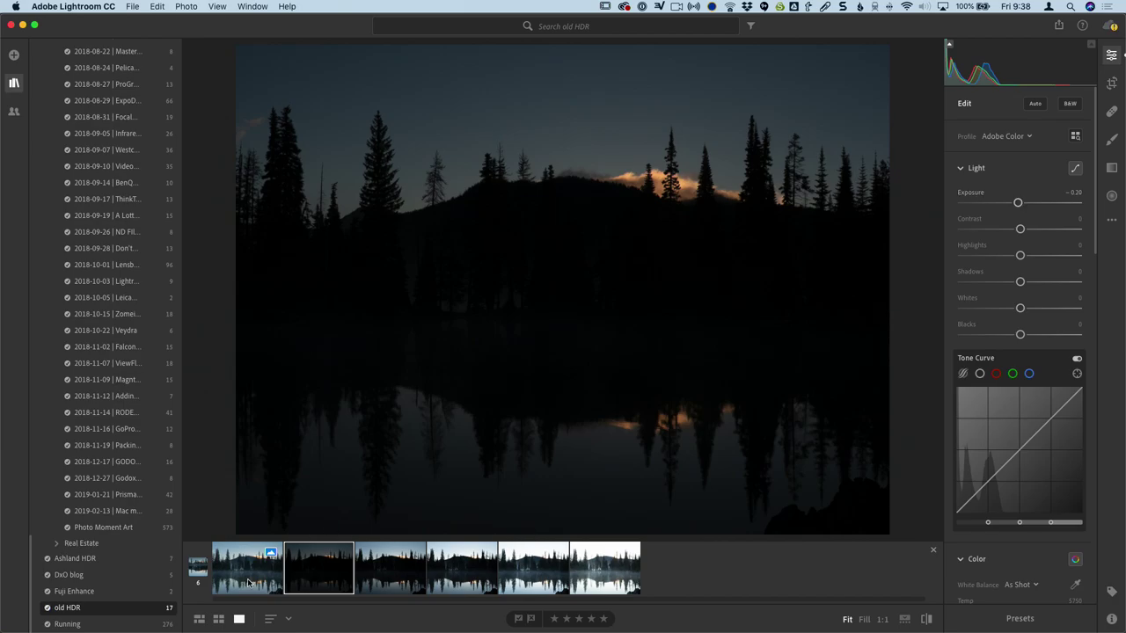
# Step: Back on the merged HDR, brighten exposure to about +3.3, then settle it at -1.85
pyautogui.click(247, 578)
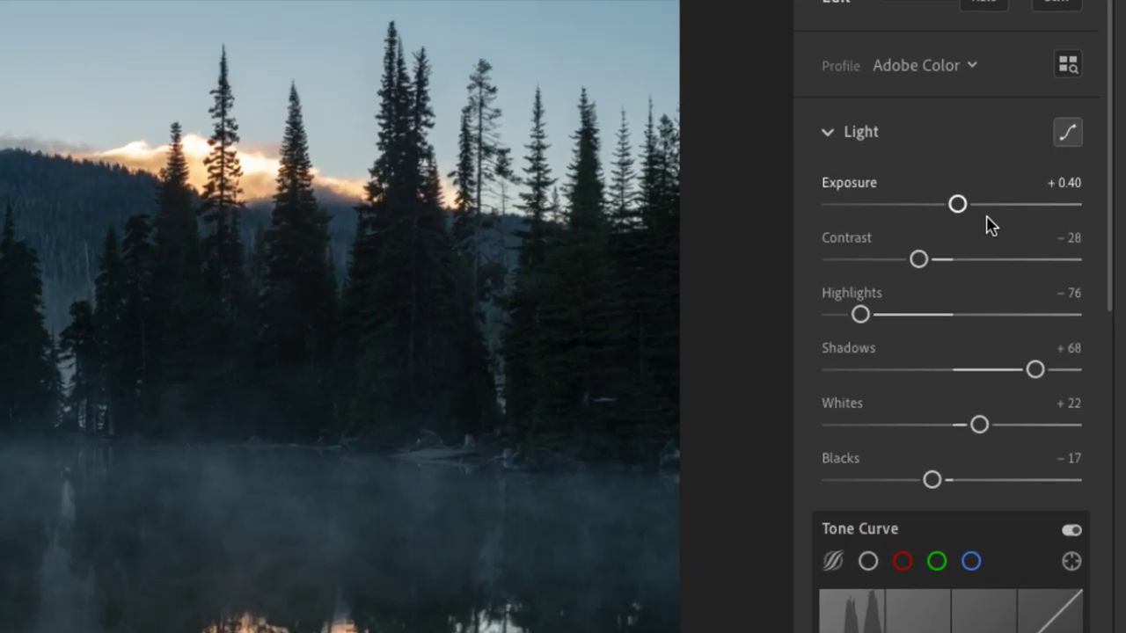
pyautogui.moveTo(957, 209); pyautogui.dragTo(934, 218)
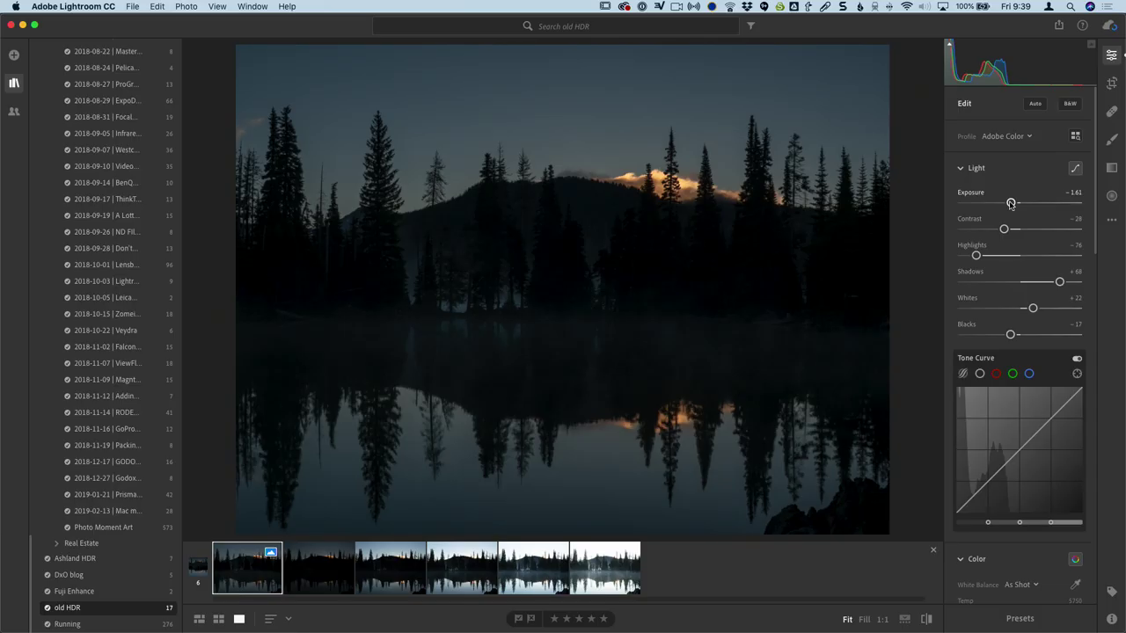
pyautogui.moveTo(1010, 203); pyautogui.dragTo(1037, 212)
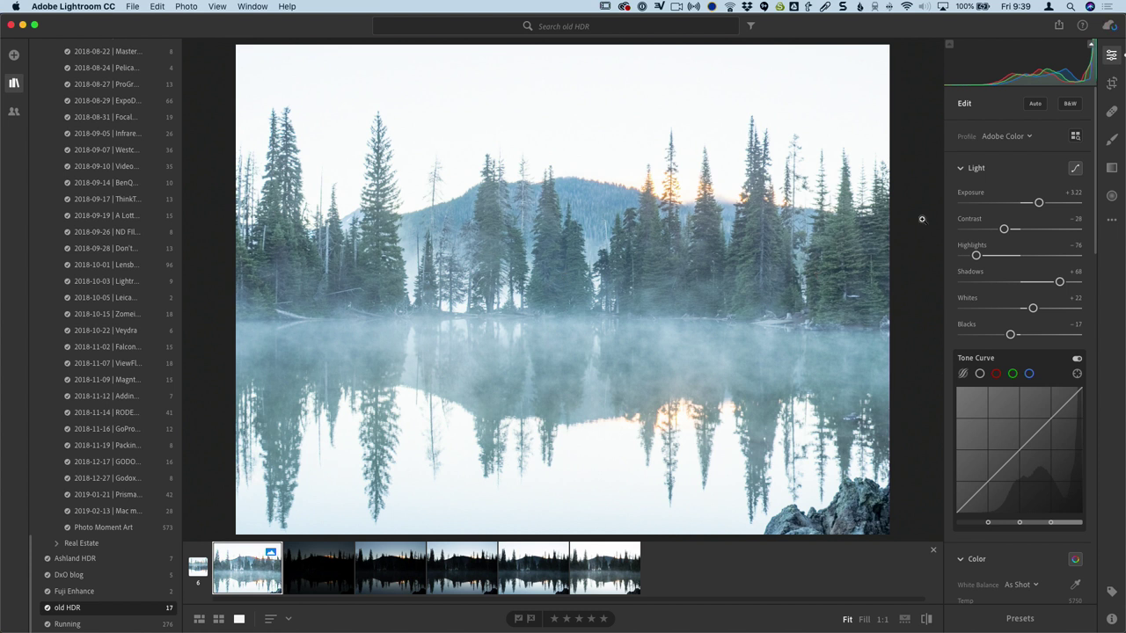
pyautogui.moveTo(1039, 203); pyautogui.dragTo(1009, 203)
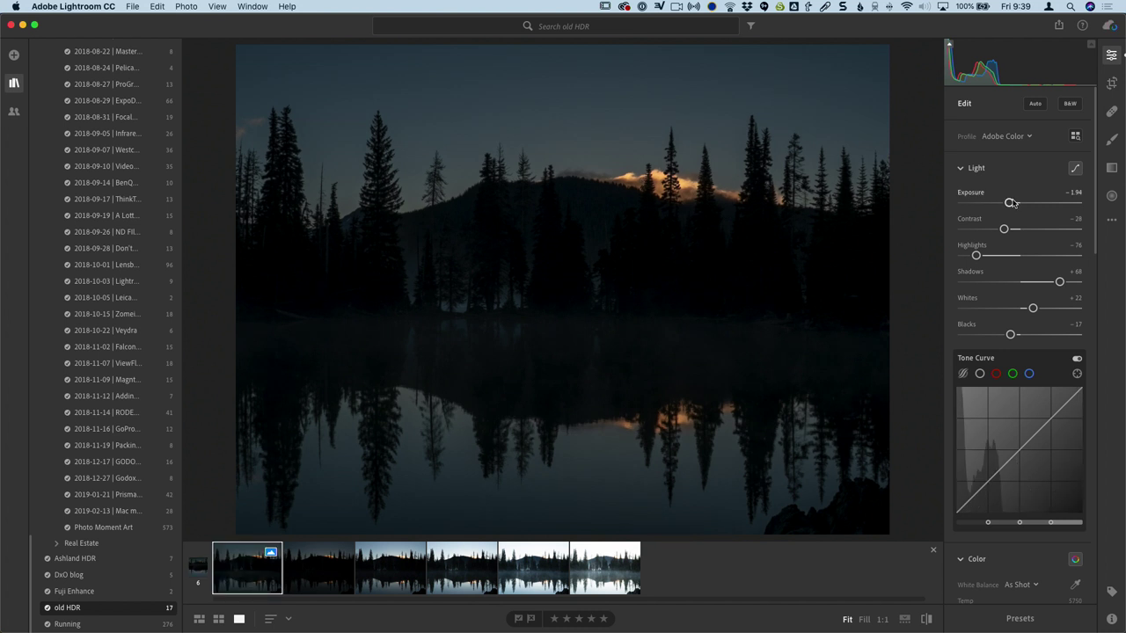
pyautogui.moveTo(1011, 203); pyautogui.dragTo(1013, 203)
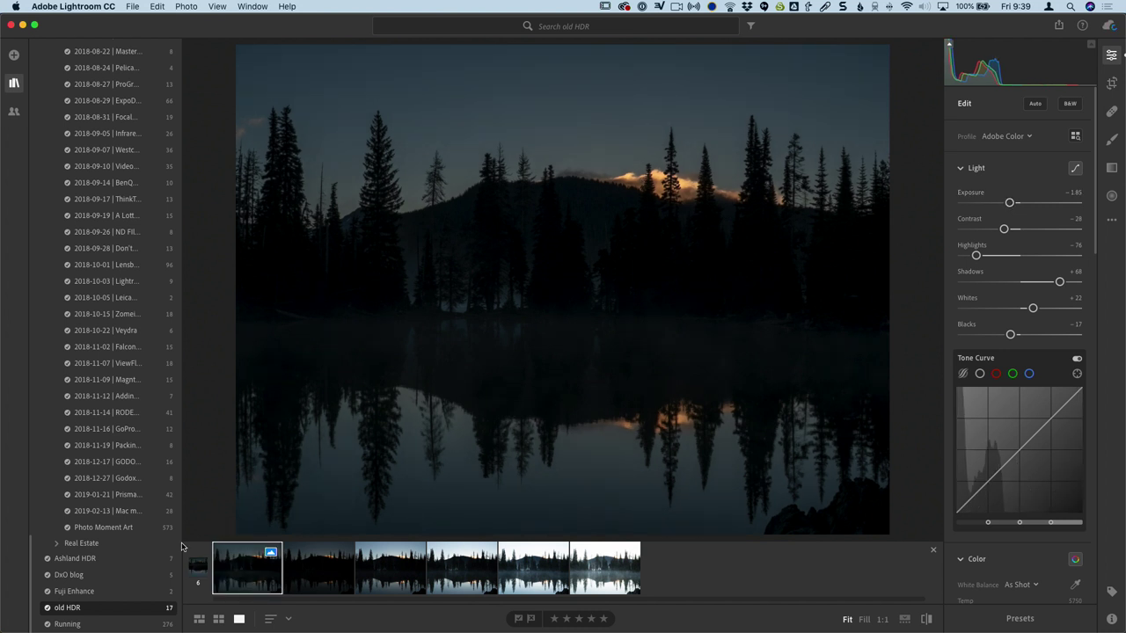
# Step: In the Ashland HDR album, view the info and step through each bracketed Varsity exposure
pyautogui.click(132, 558)
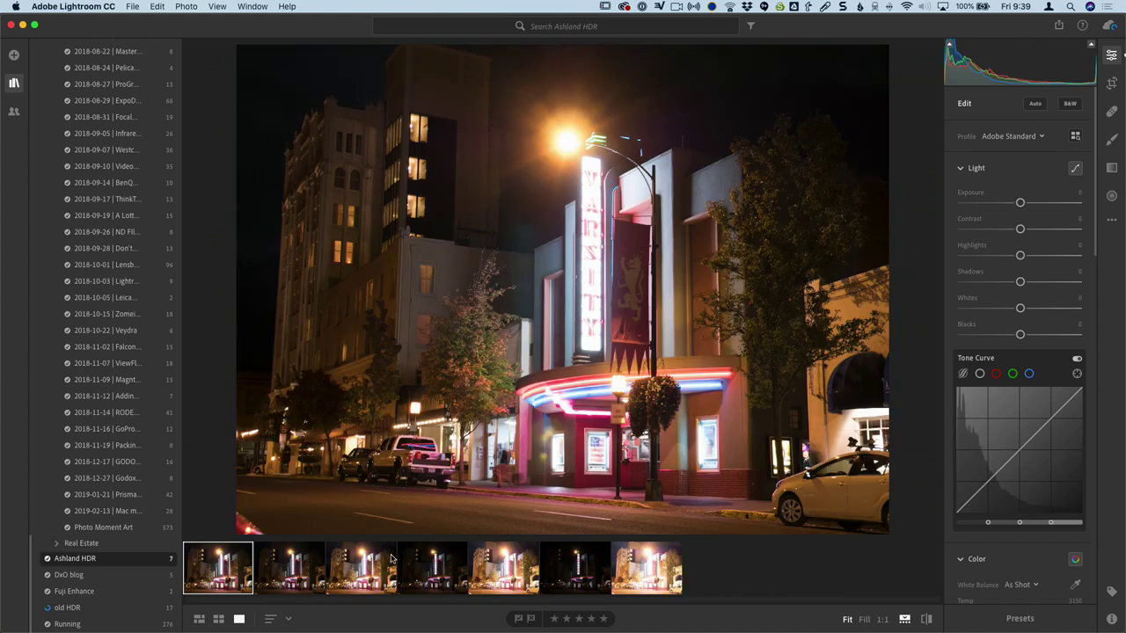
pyautogui.press('Right')
pyautogui.press('i')
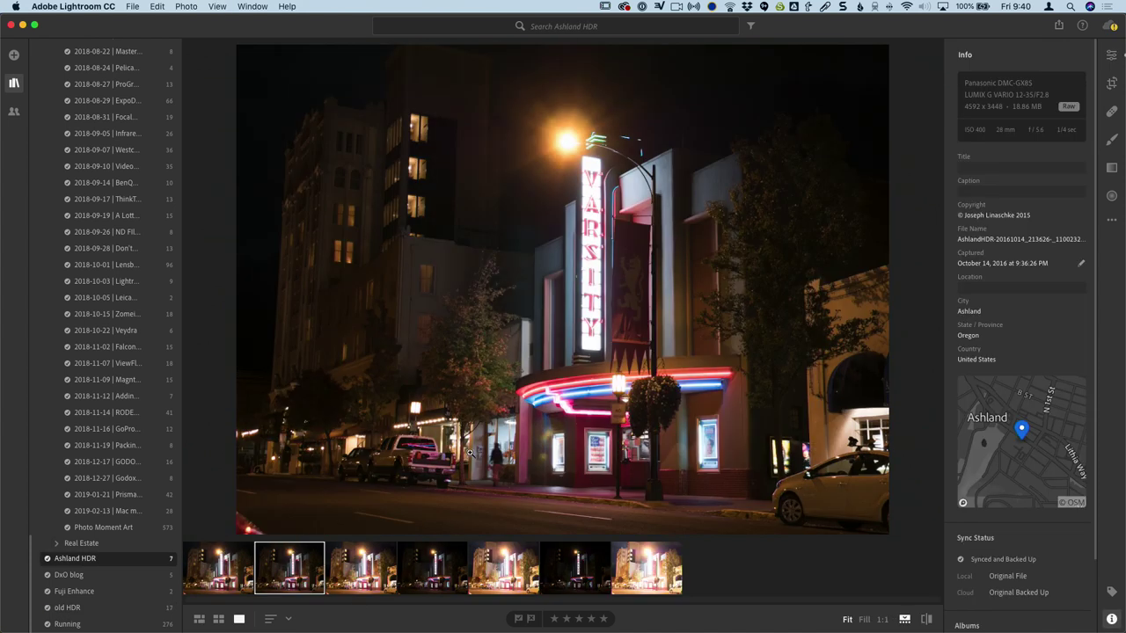
pyautogui.click(334, 567)
pyautogui.click(417, 582)
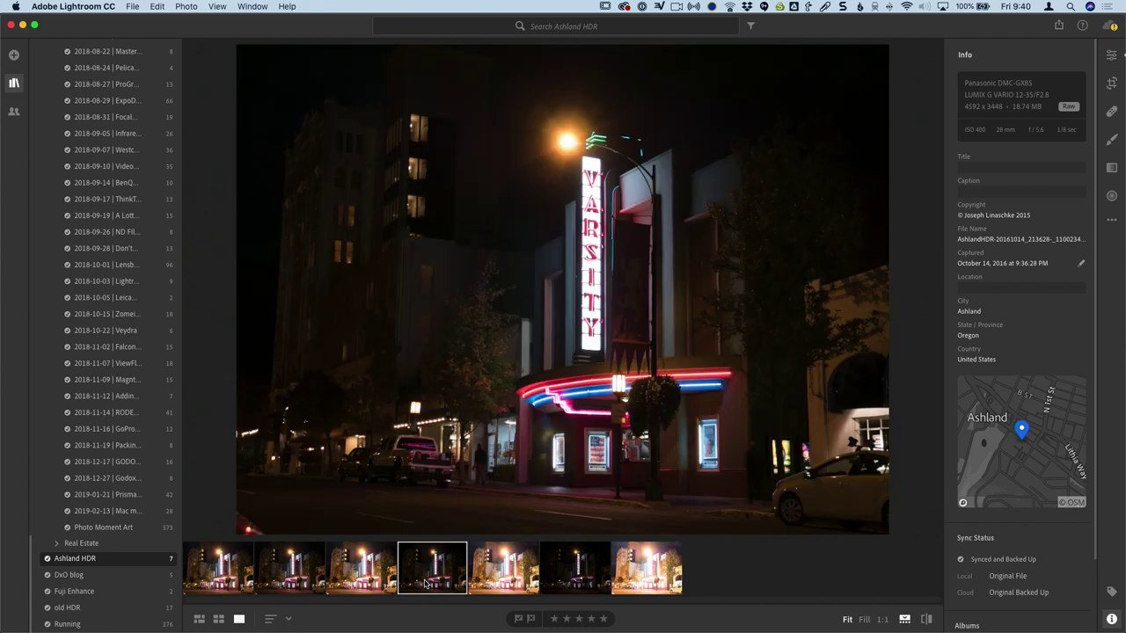
pyautogui.click(492, 581)
pyautogui.click(554, 585)
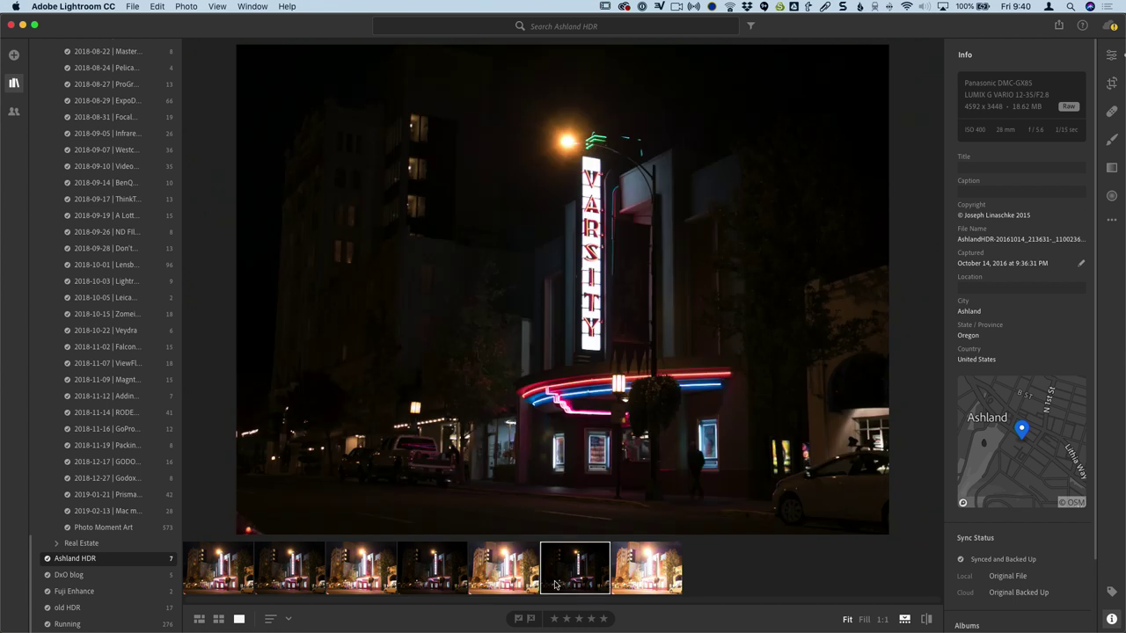
pyautogui.click(623, 585)
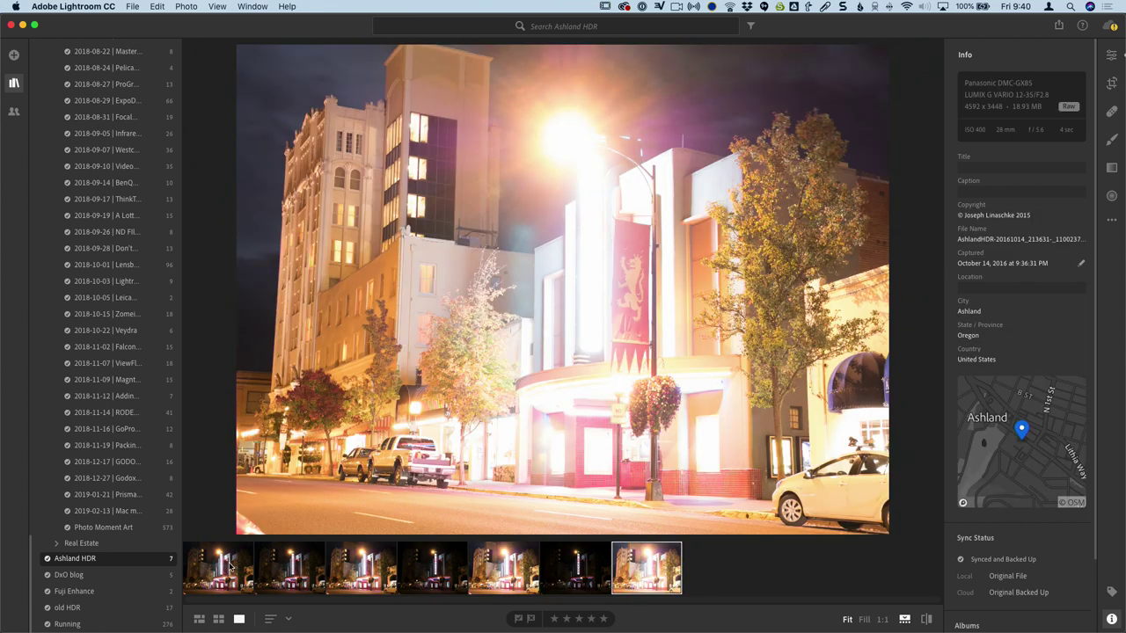
# Step: Start an HDR Merge of the seven Varsity exposures from the filmstrip's context menu
pyautogui.rightClick(284, 570)
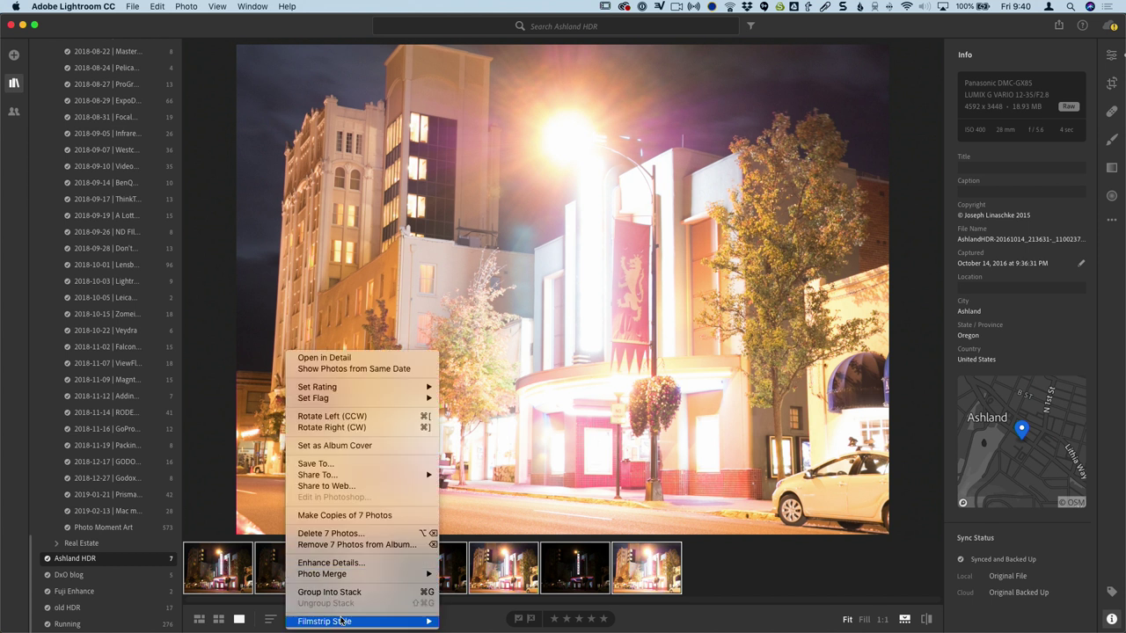
pyautogui.moveTo(351, 579)
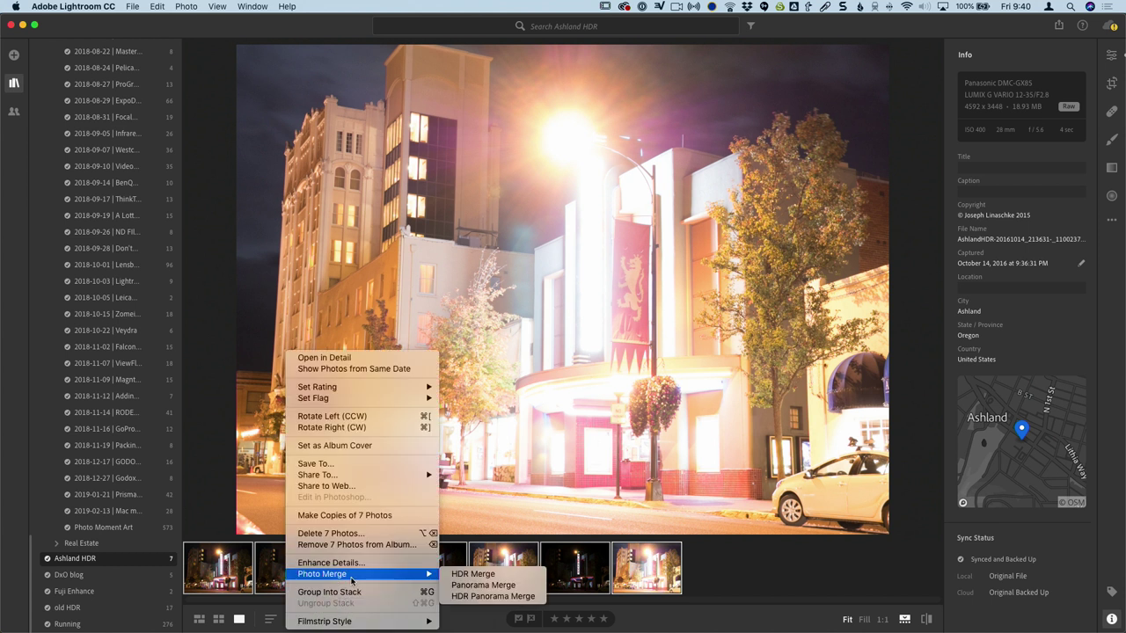
pyautogui.click(472, 574)
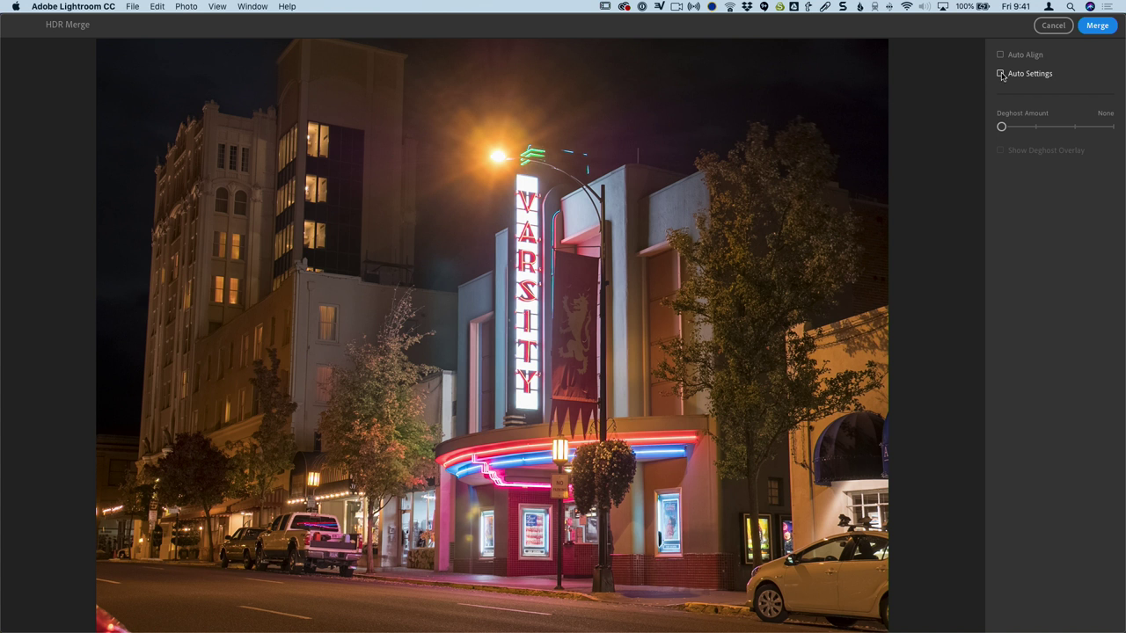
# Step: Toggle Auto Settings off and on, zoom into the theatre entrance, and raise Deghost to Low, then Medium
pyautogui.click(1000, 74)
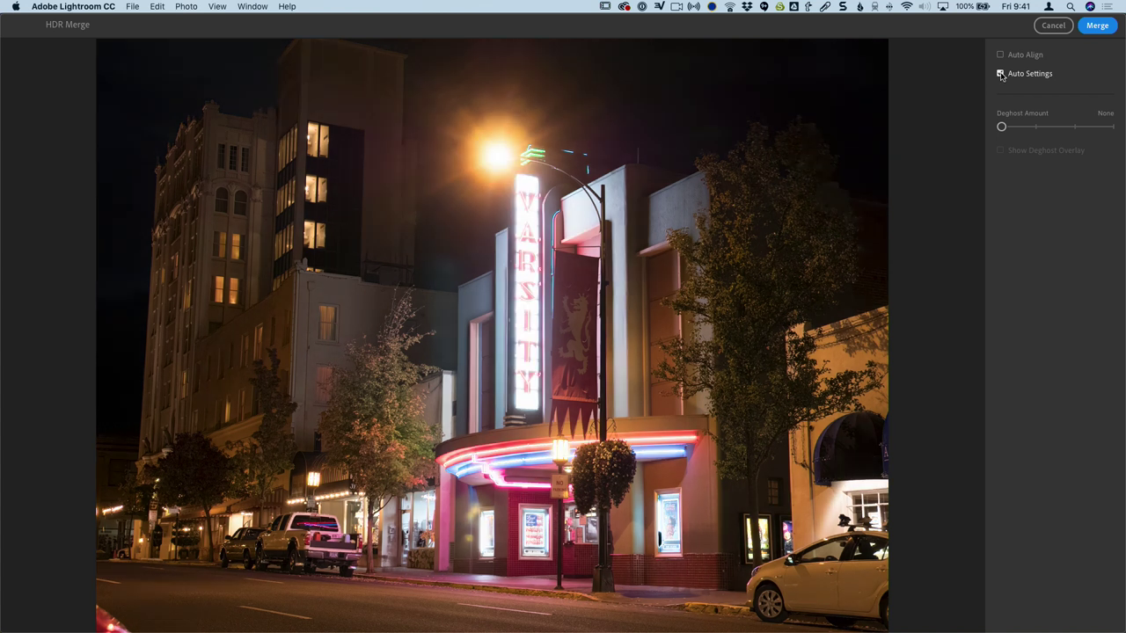
pyautogui.click(1000, 74)
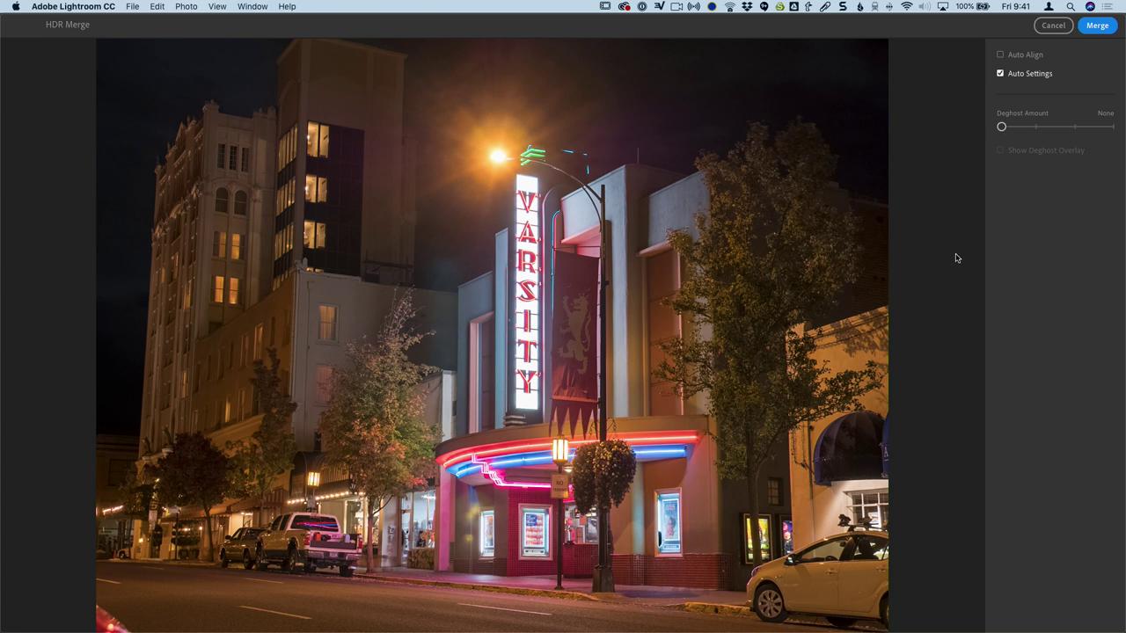
pyautogui.click(452, 544)
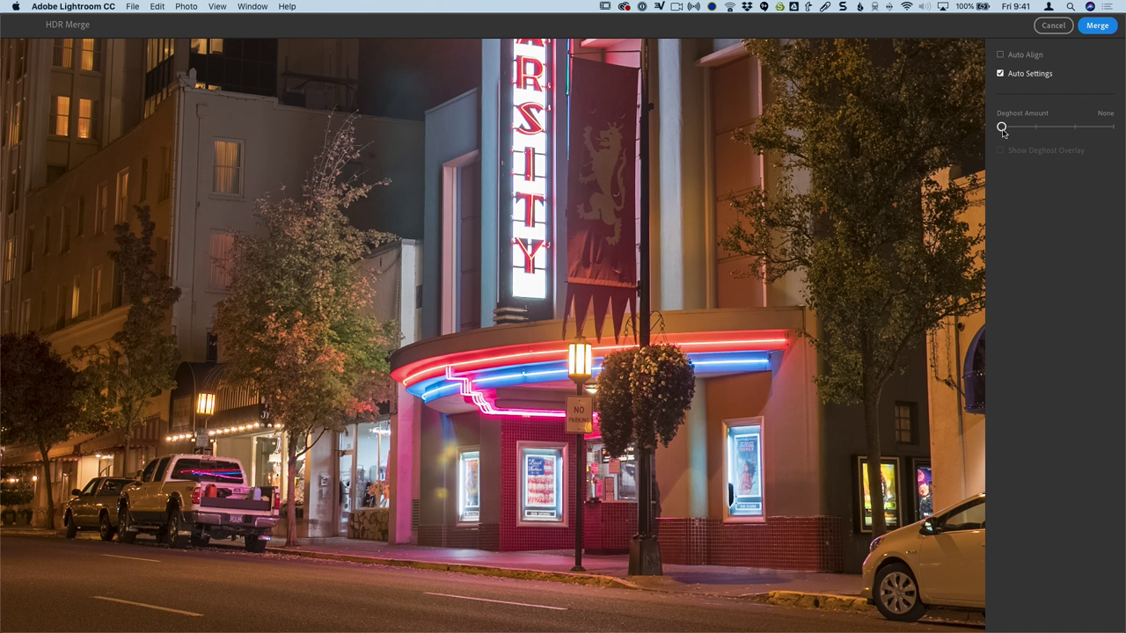
pyautogui.moveTo(1002, 128); pyautogui.dragTo(1036, 128)
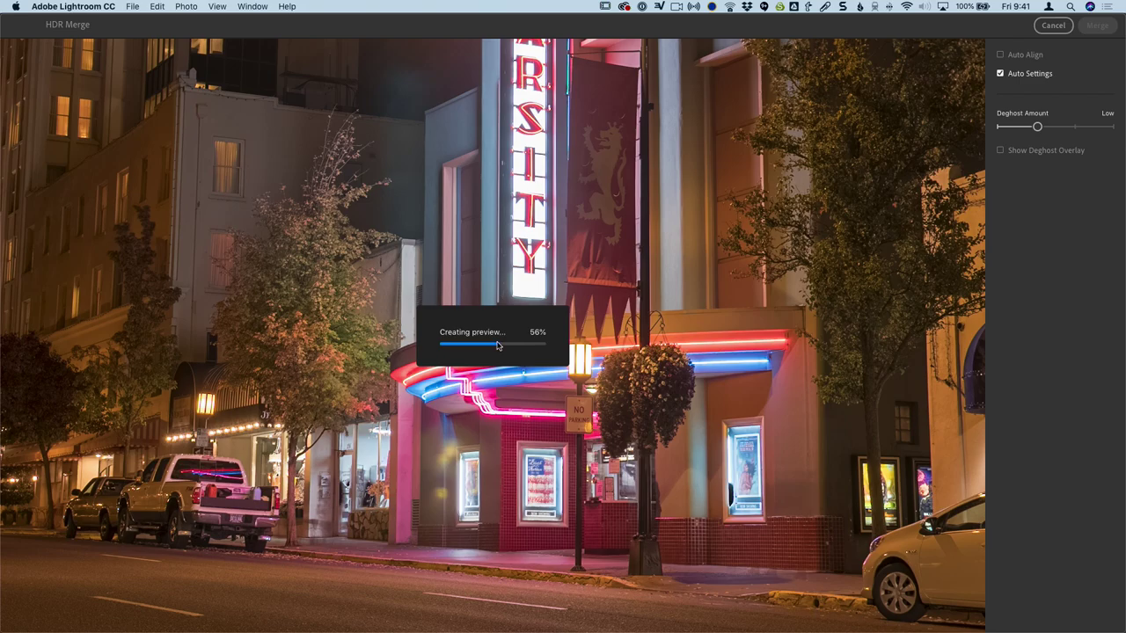
pyautogui.click(537, 365)
pyautogui.click(617, 522)
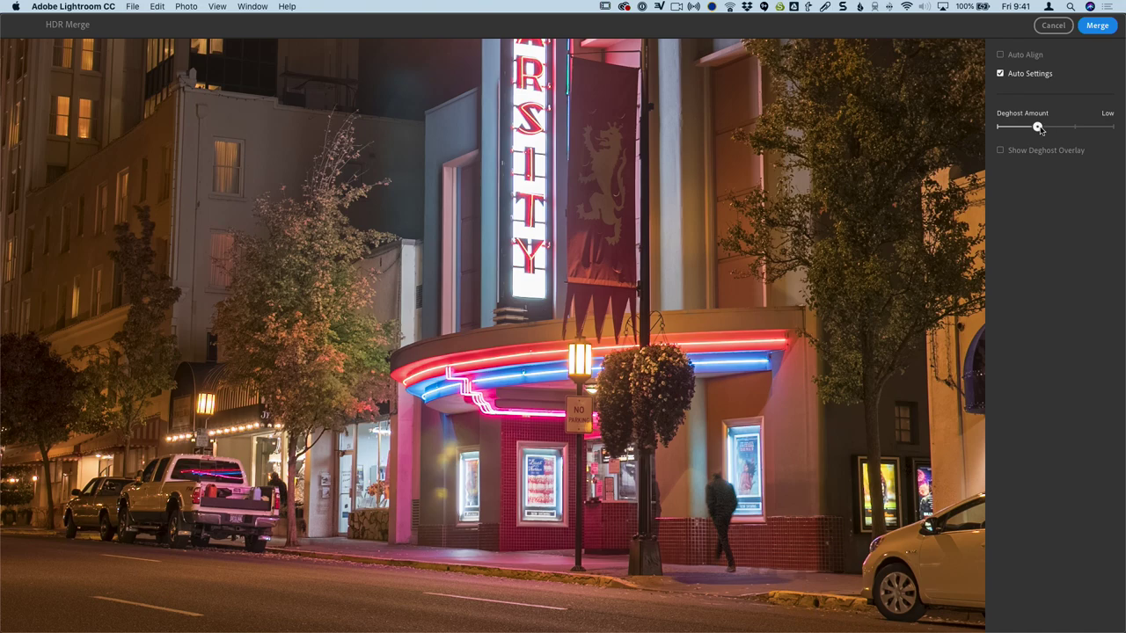
pyautogui.moveTo(1037, 127); pyautogui.dragTo(1064, 129)
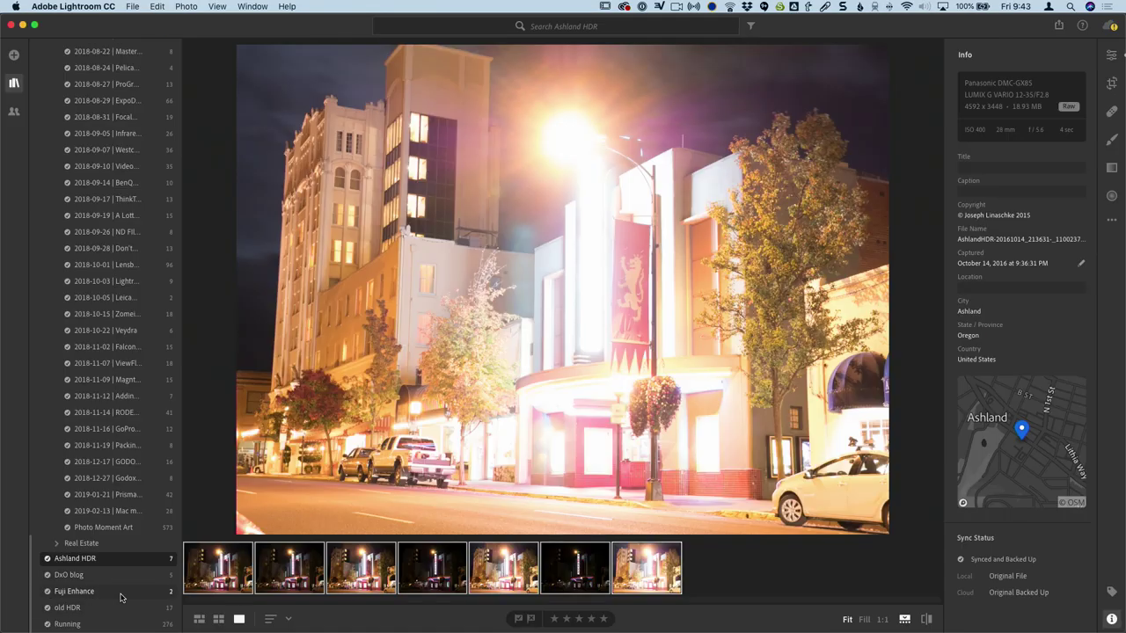
# Step: Clear the Ashland HDR search scope and show All Photos
pyautogui.click(520, 27)
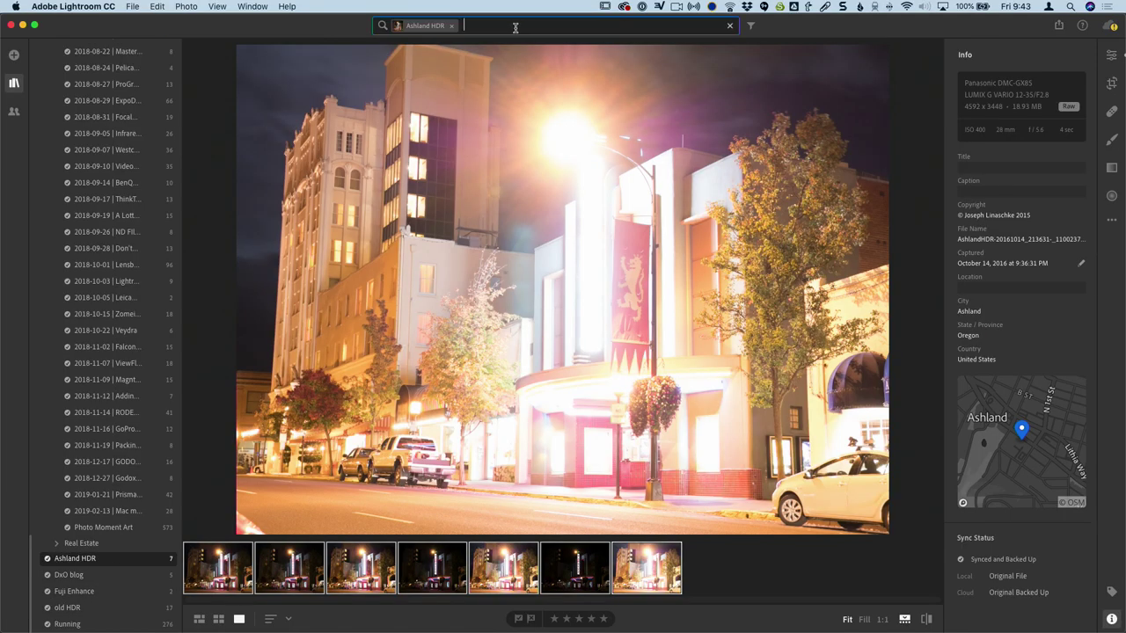
pyautogui.click(451, 26)
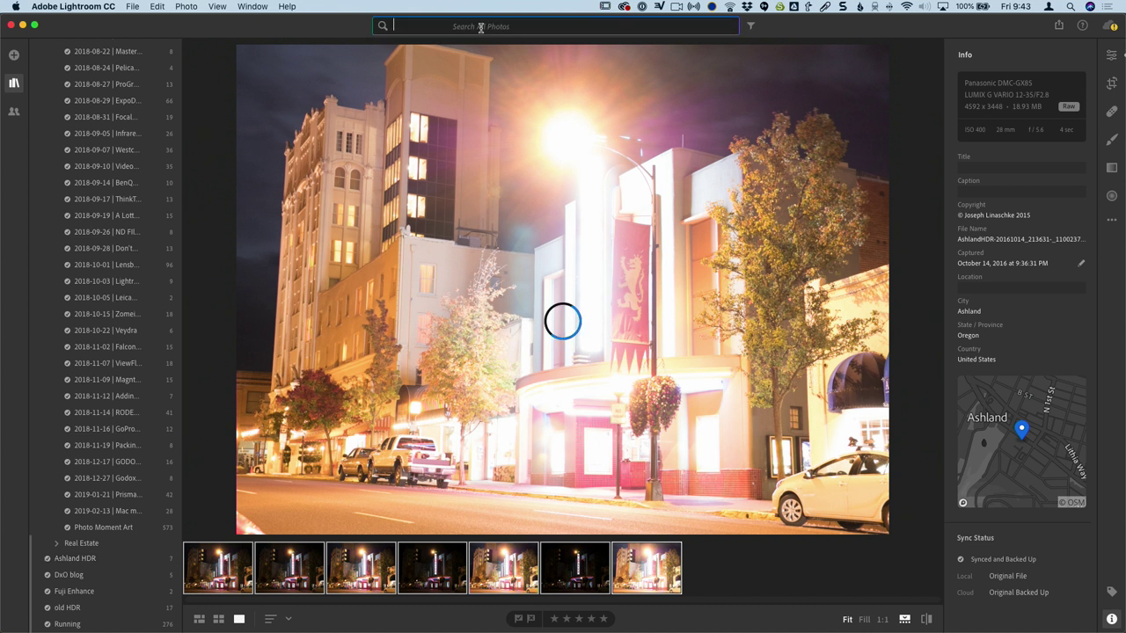
pyautogui.scroll(15, 106, 128)
pyautogui.click(79, 77)
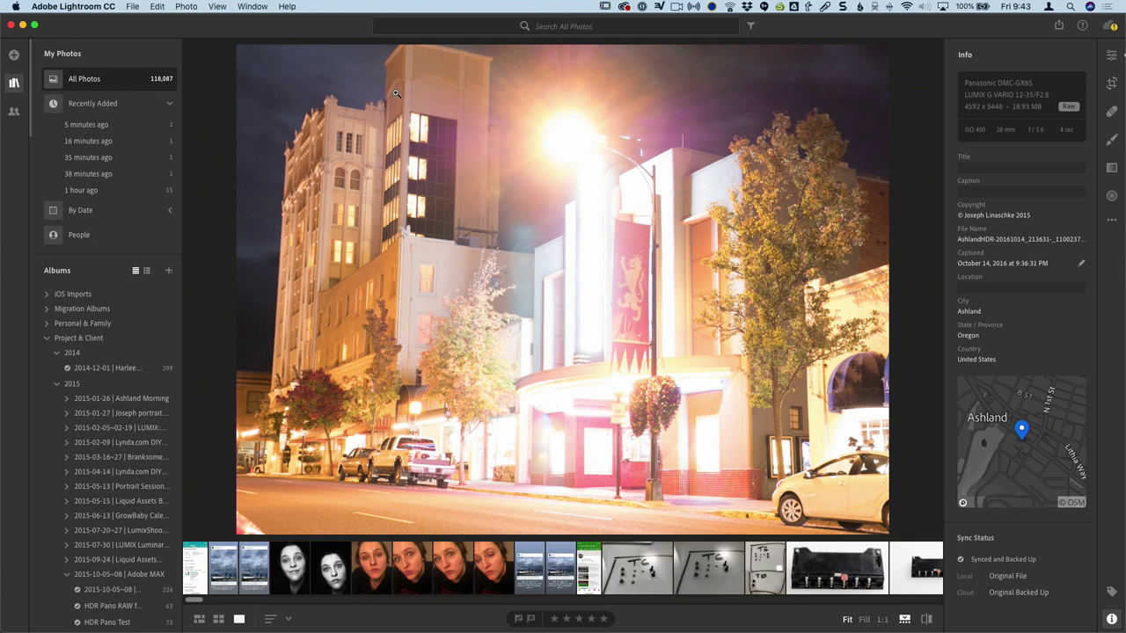
# Step: Try an 'iso:' search, then search for 'album:pano'
pyautogui.click(580, 26)
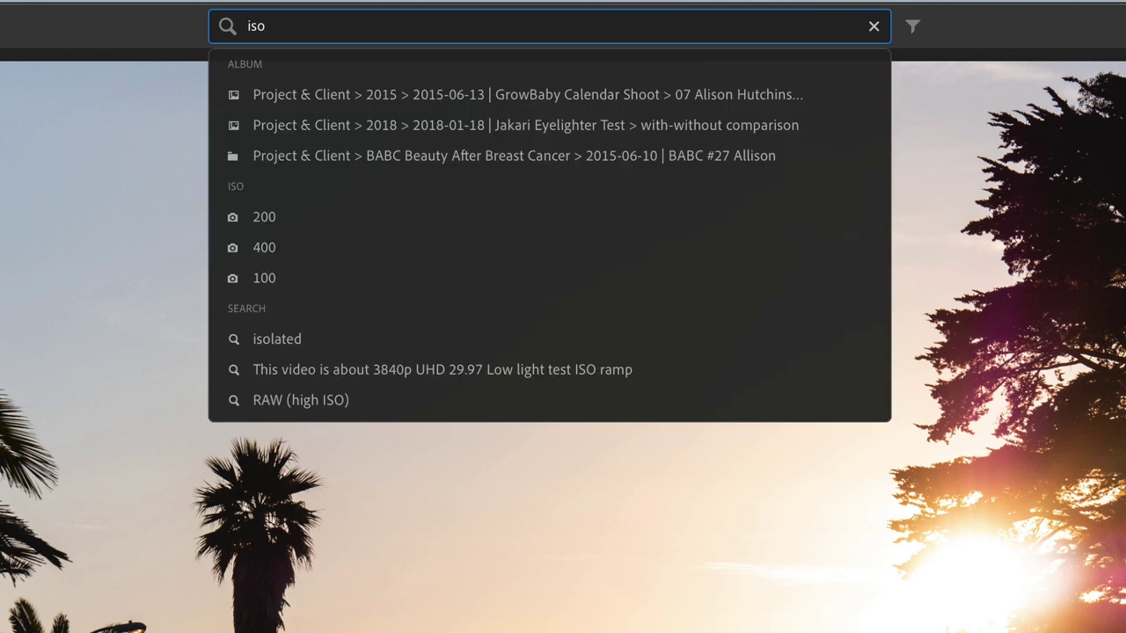
pyautogui.write(':')
pyautogui.press('Down')
pyautogui.press('Down')
pyautogui.press('Down')
pyautogui.press('Down')
pyautogui.press('Down')
pyautogui.press('Down')
pyautogui.press('Down')
pyautogui.press('Down')
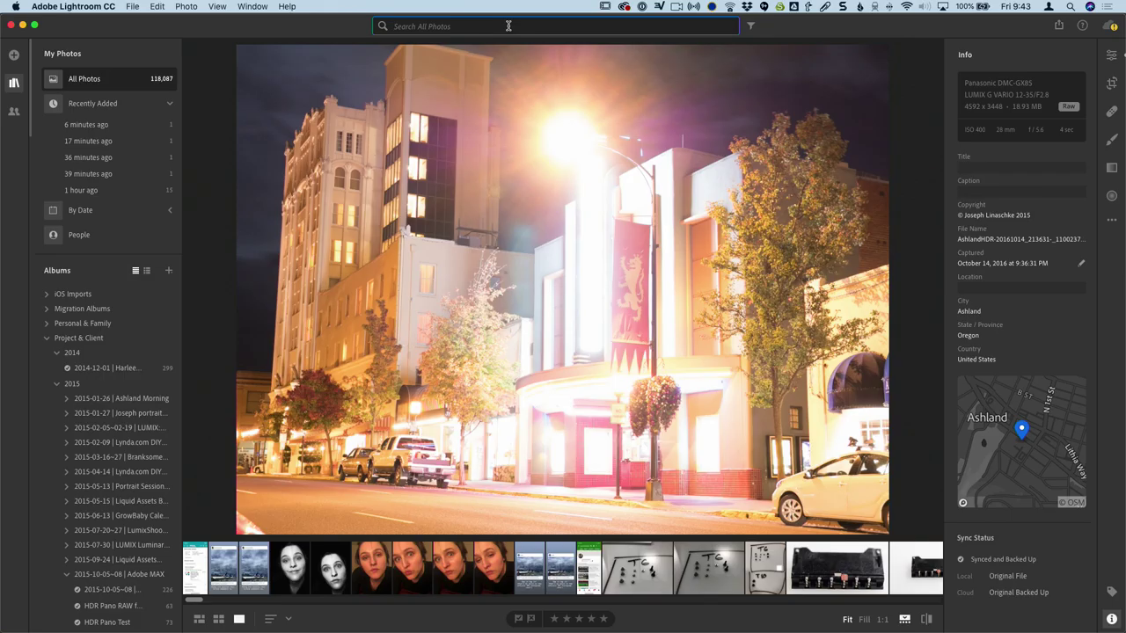
pyautogui.write('album')
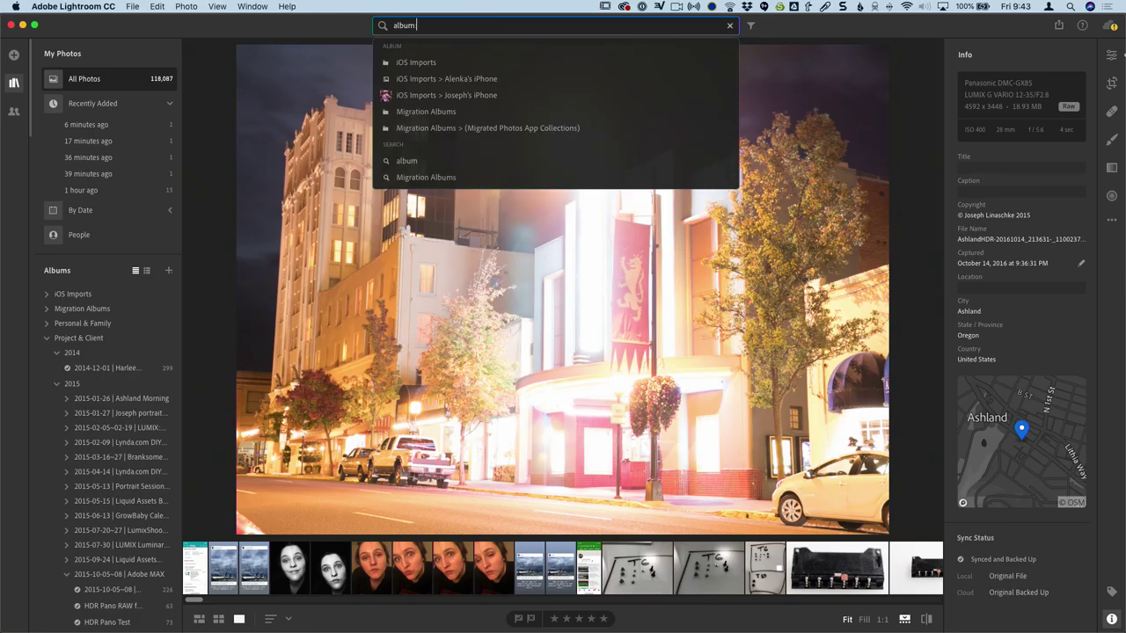
pyautogui.write(':')
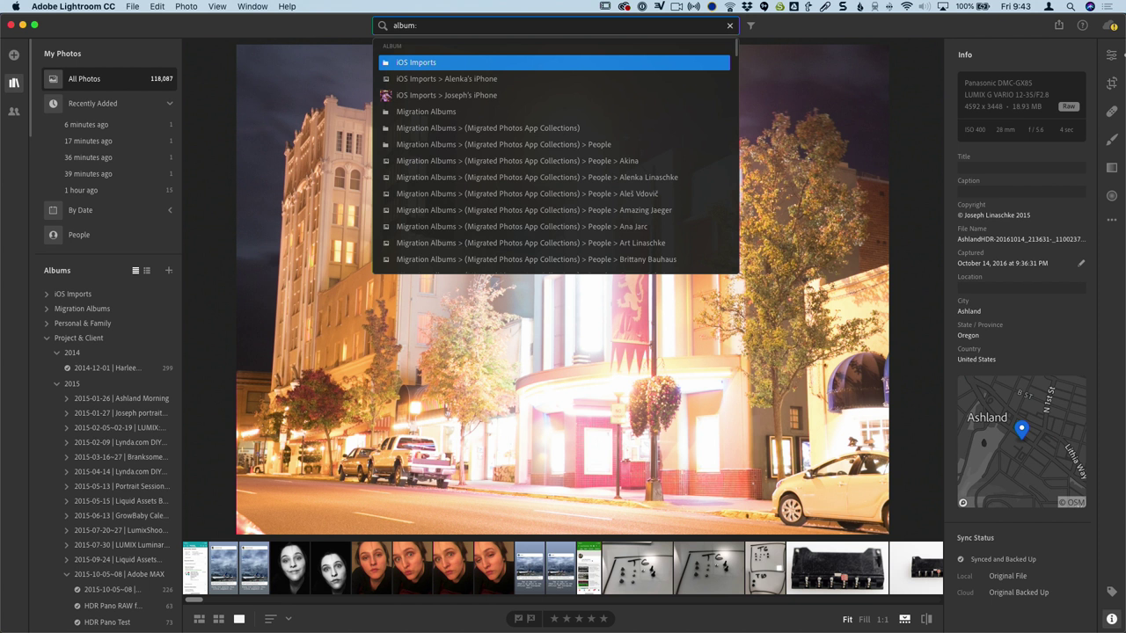
pyautogui.write('pano')
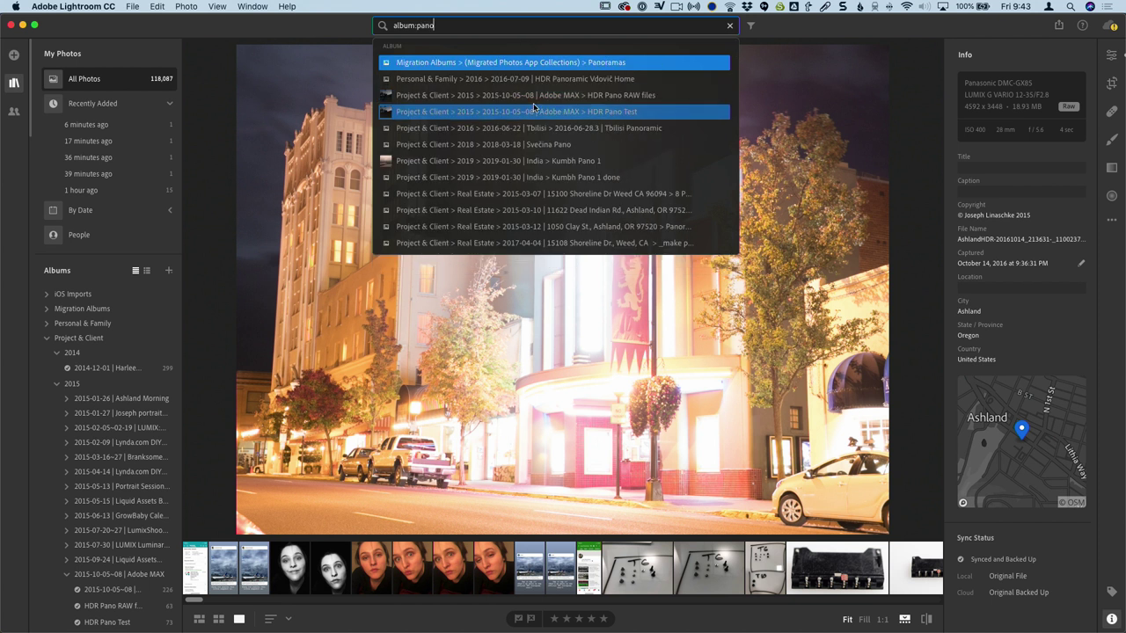
# Step: Open Kumbh Pano 1 in grid view, select all 12 photos and bring up the Photo Merge menu
pyautogui.click(519, 162)
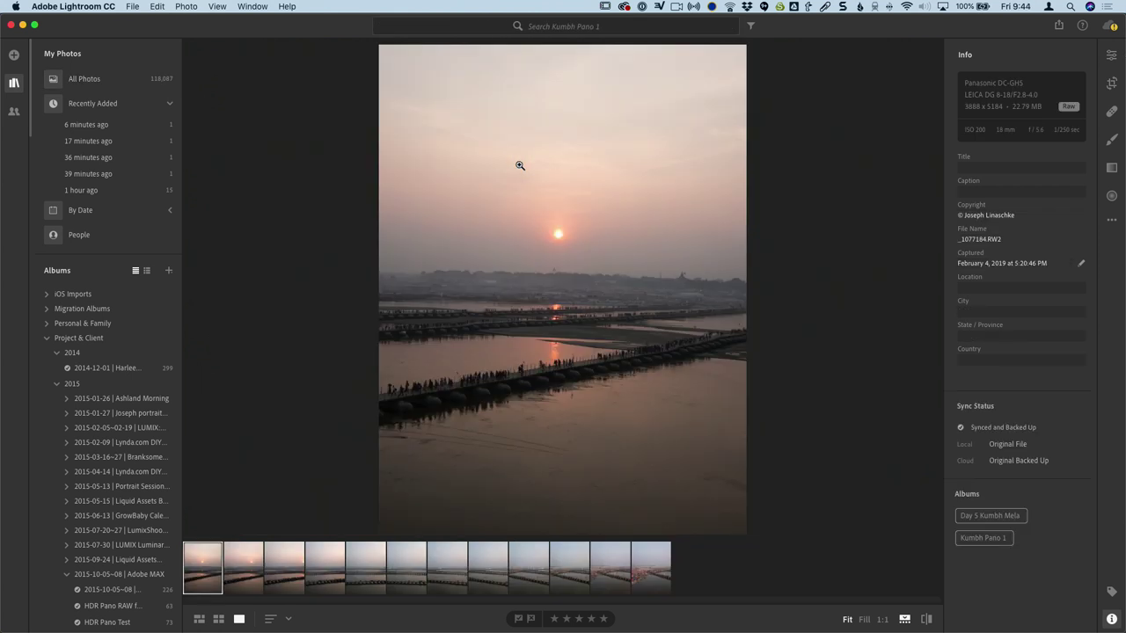
pyautogui.press('g')
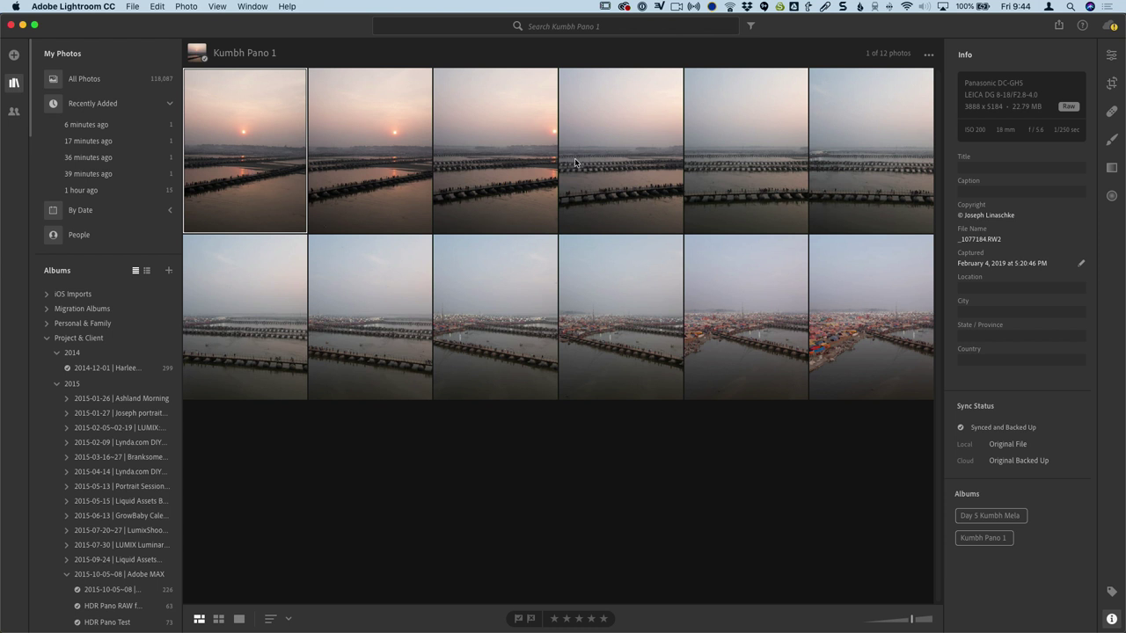
pyautogui.press('super+a')
pyautogui.rightClick(266, 148)
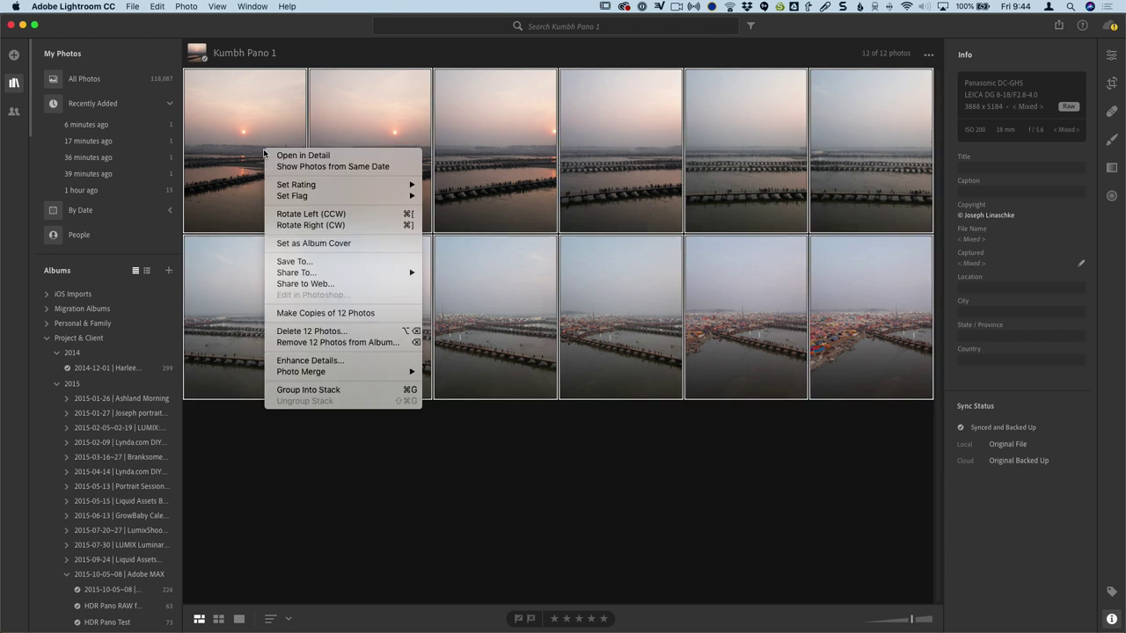
pyautogui.moveTo(378, 371)
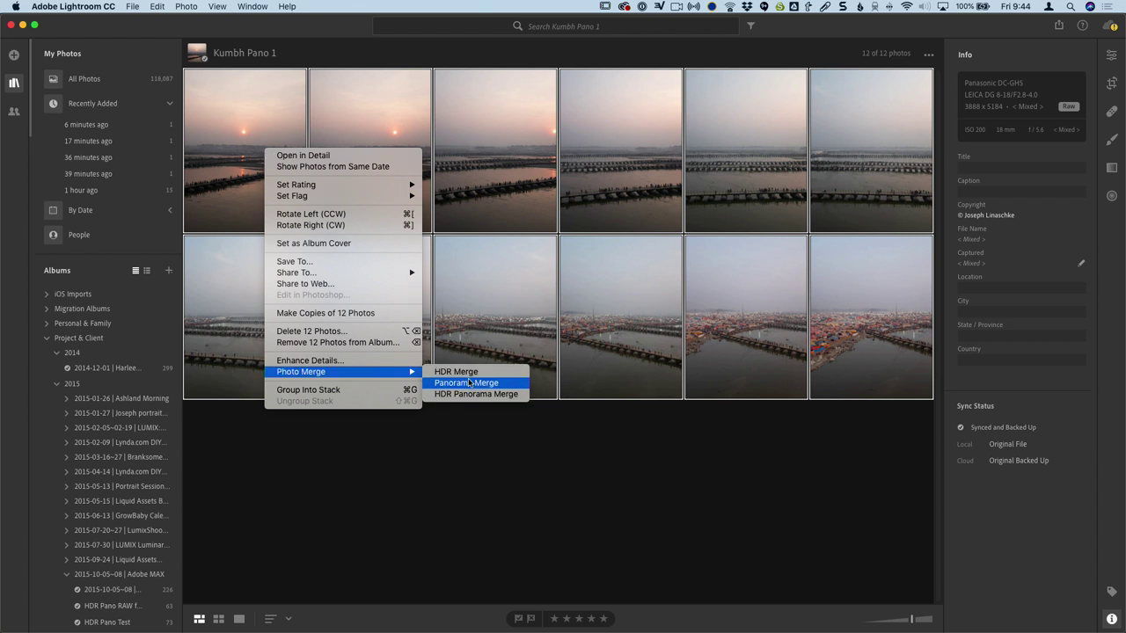
pyautogui.click(505, 384)
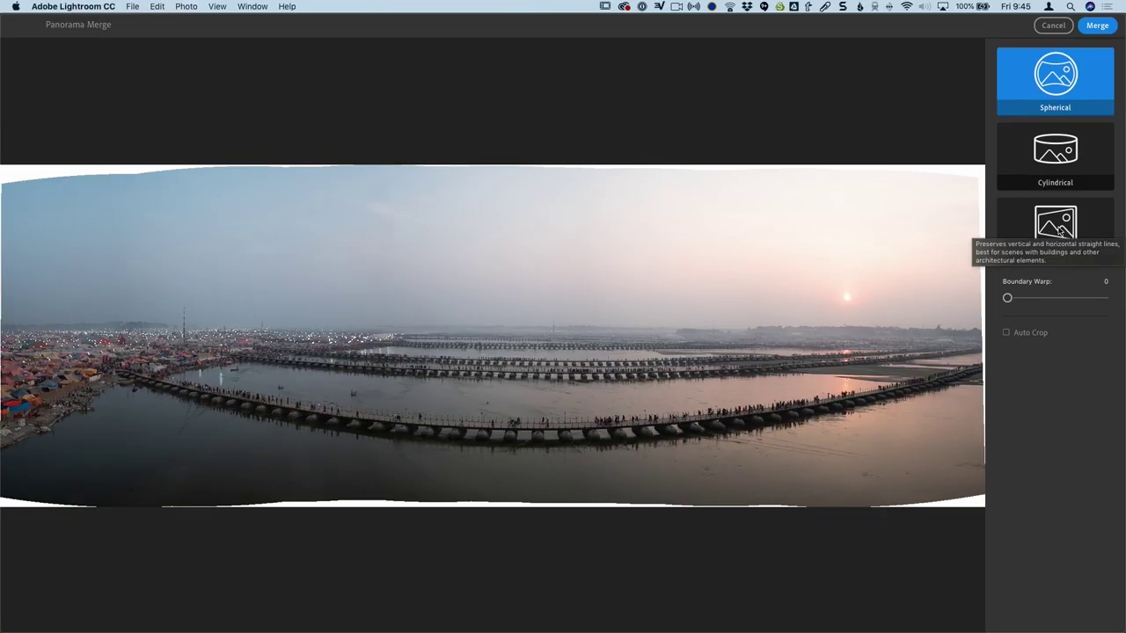
pyautogui.click(1060, 230)
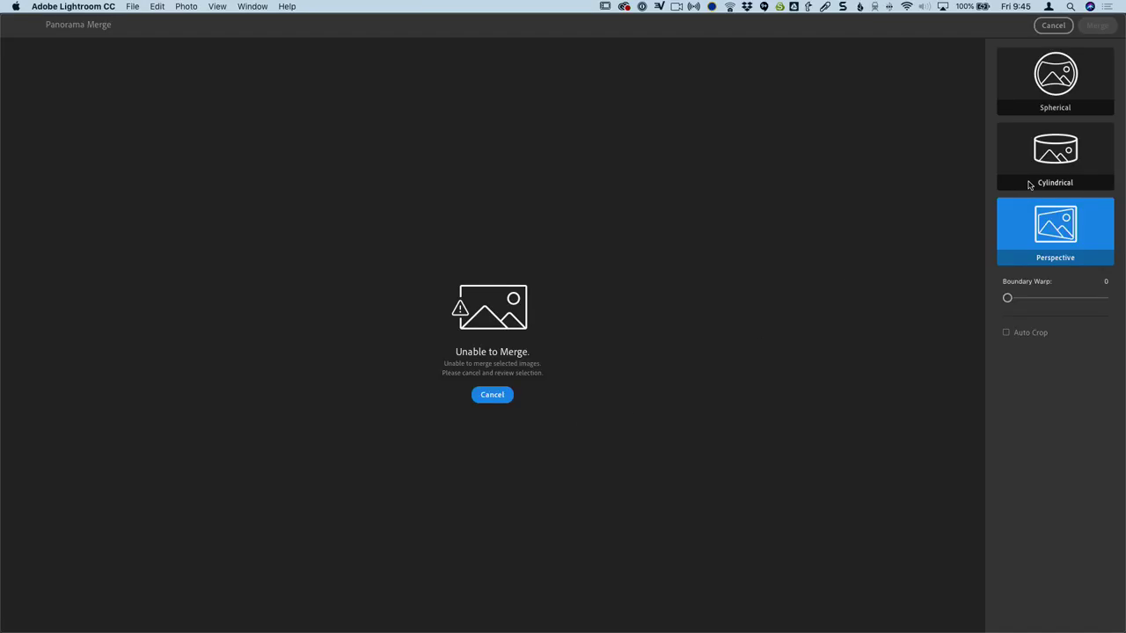
pyautogui.click(1045, 162)
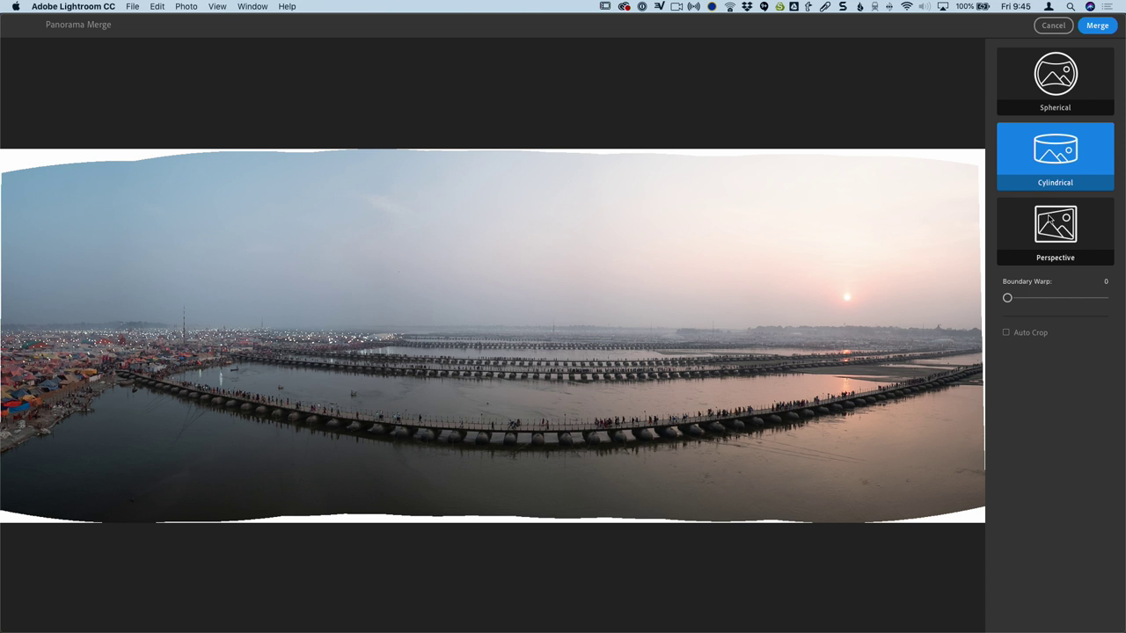
# Step: Switch back to Spherical projection and experiment with Boundary Warp, bringing it back toward 0
pyautogui.click(1050, 89)
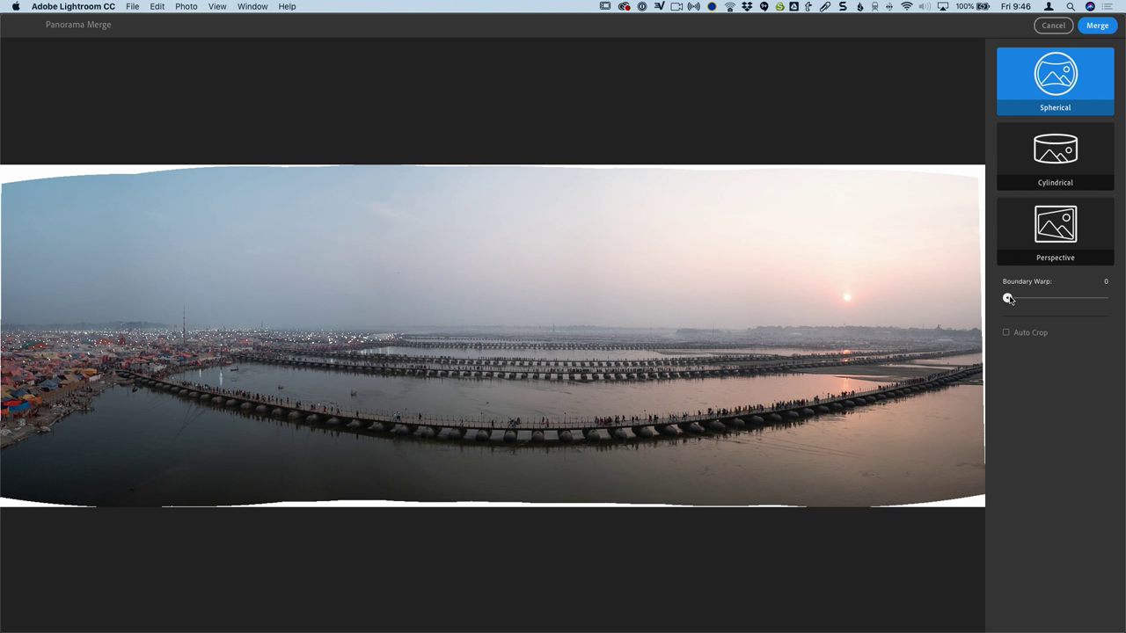
pyautogui.moveTo(1015, 302); pyautogui.dragTo(1112, 296)
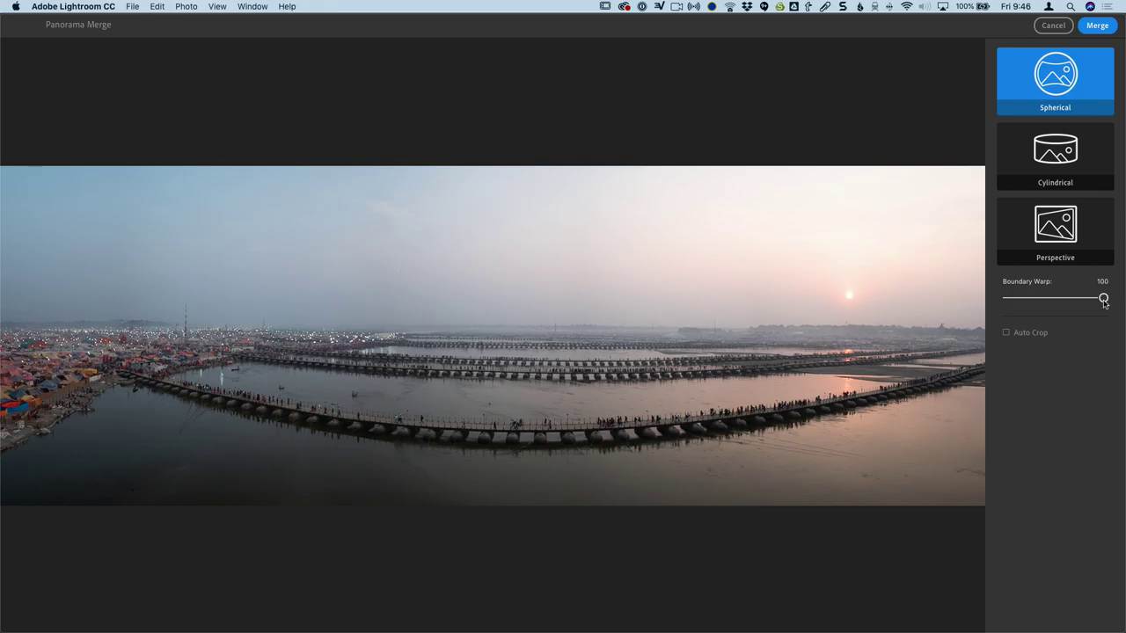
pyautogui.moveTo(1103, 300); pyautogui.dragTo(881, 301)
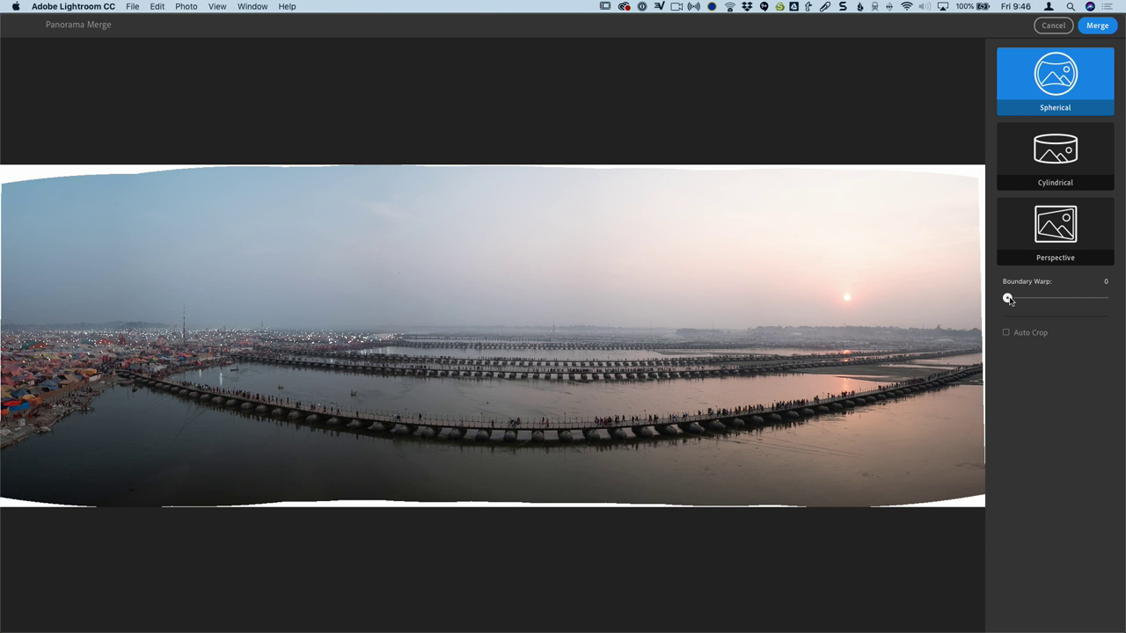
pyautogui.moveTo(1009, 299)
pyautogui.mouseDown()
pyautogui.moveTo(1124, 299)
pyautogui.moveTo(983, 310)
pyautogui.moveTo(1124, 312)
pyautogui.moveTo(994, 301)
pyautogui.mouseUp()
# Step: Raise Boundary Warp to 100 with Auto Crop off, then merge the spherical panorama
pyautogui.click(1014, 335)
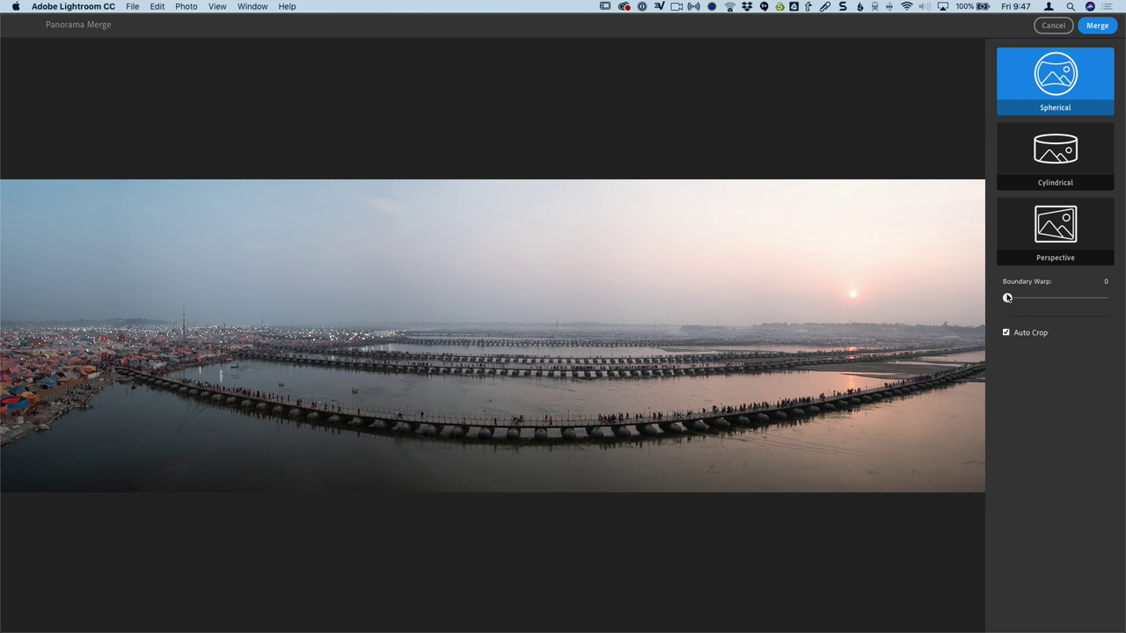
pyautogui.moveTo(1007, 298); pyautogui.dragTo(1115, 305)
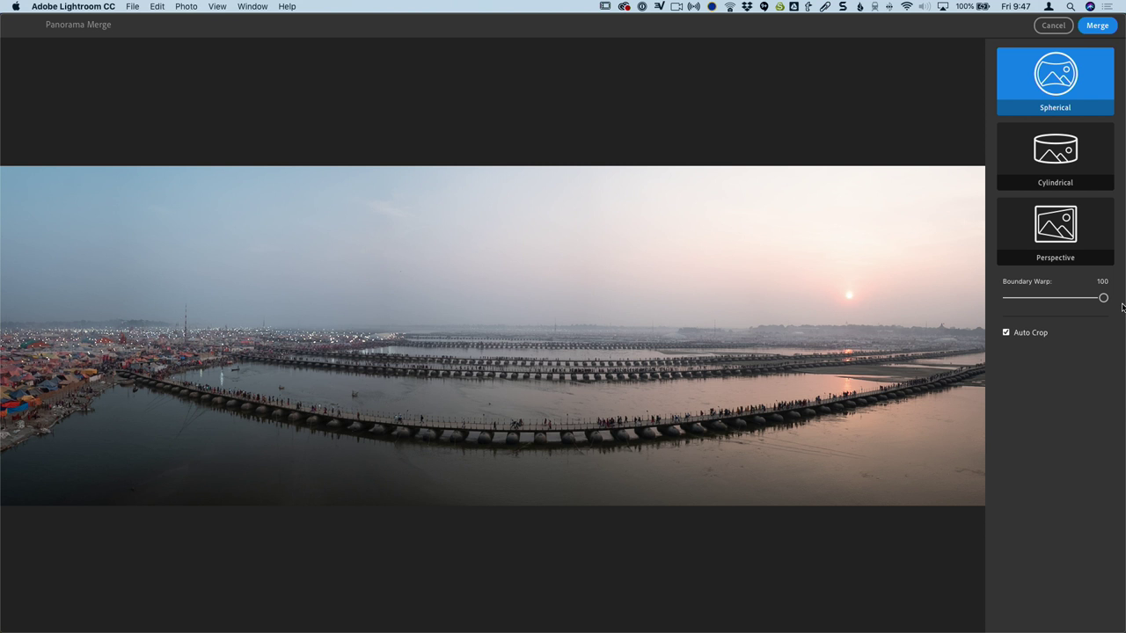
pyautogui.click(1005, 332)
pyautogui.click(1099, 27)
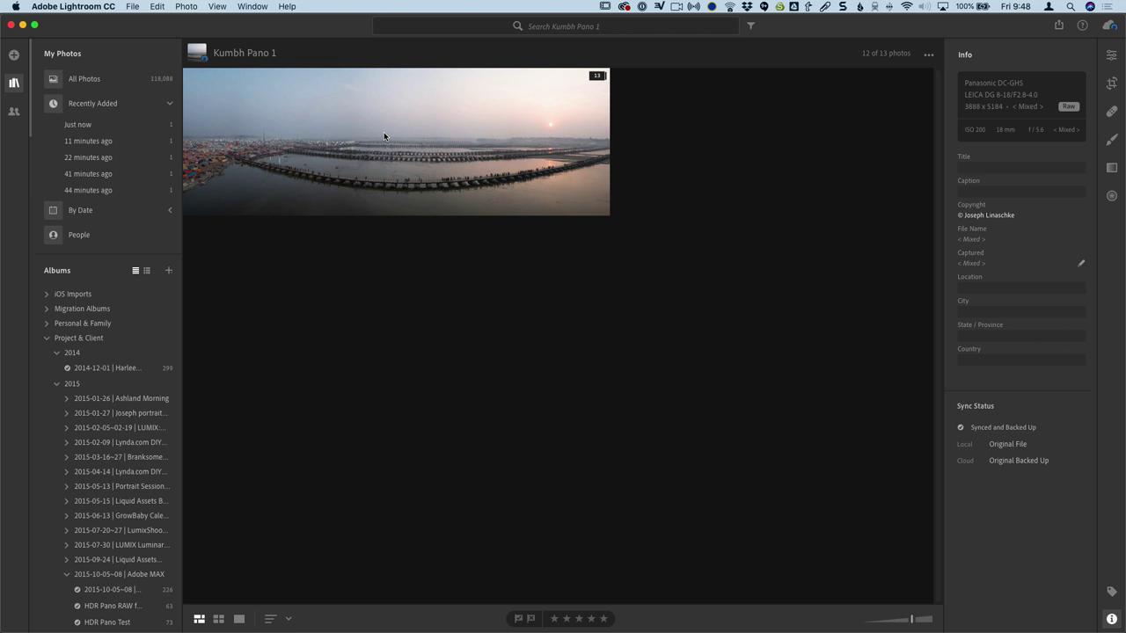
# Step: Open the Kumbh panorama large, expand its source stack, hide the albums panel and show Edit controls
pyautogui.click(396, 153)
pyautogui.doubleClick(461, 175)
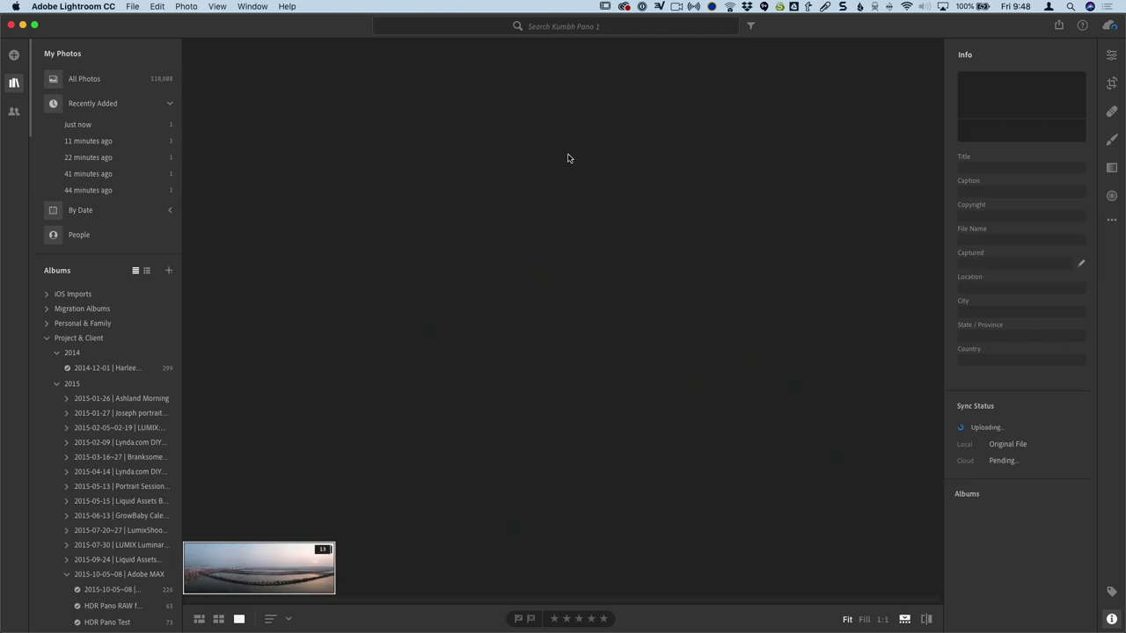
pyautogui.click(324, 552)
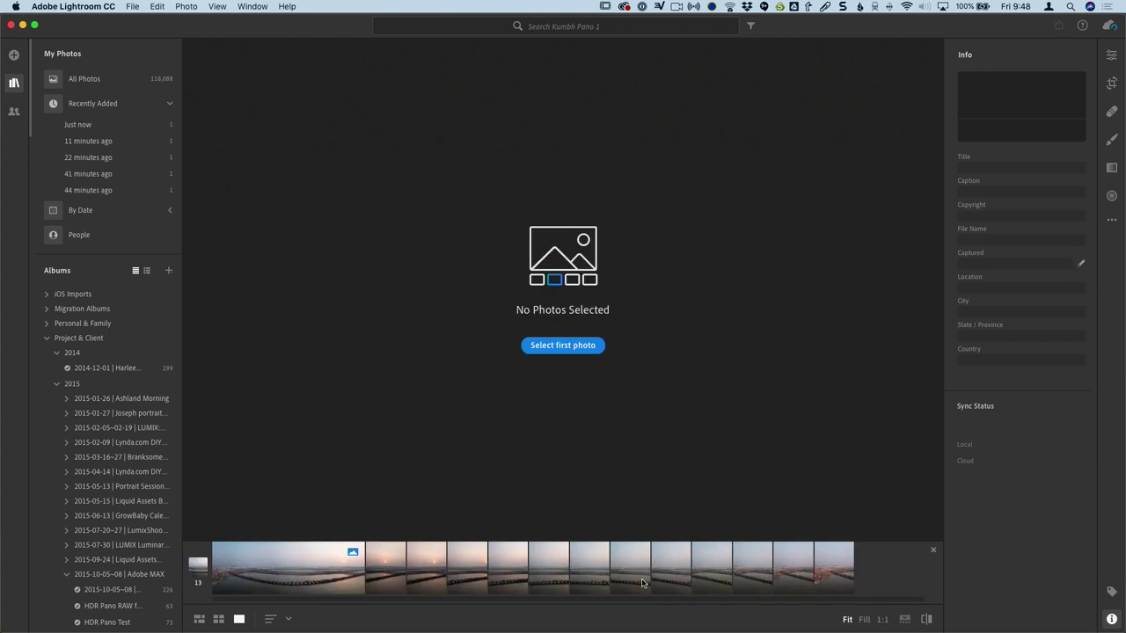
pyautogui.click(352, 552)
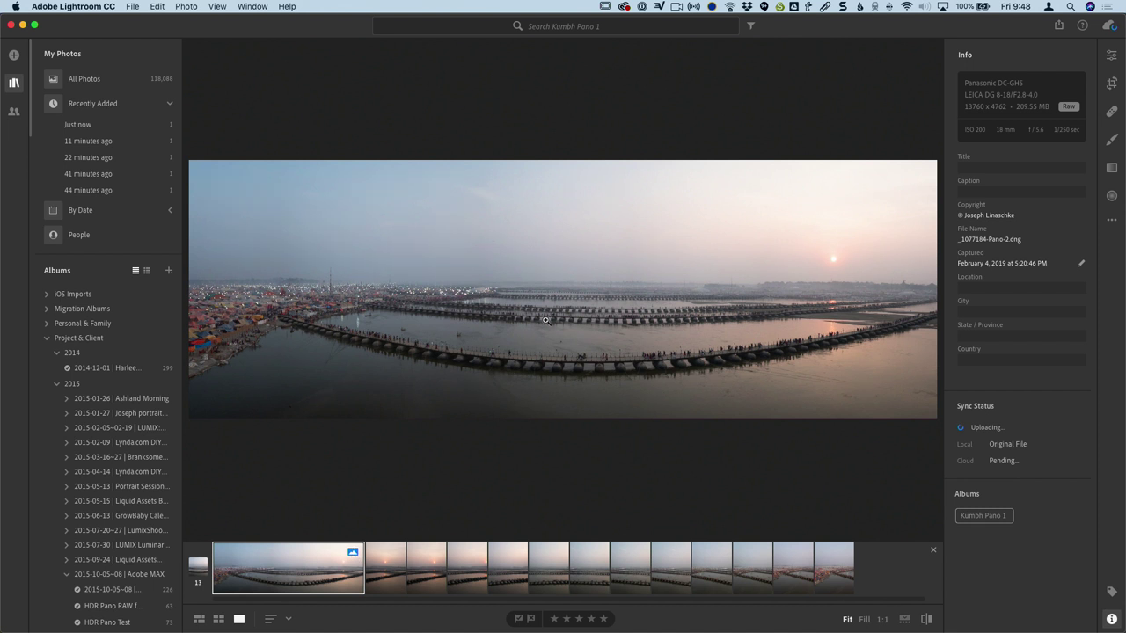
pyautogui.click(14, 83)
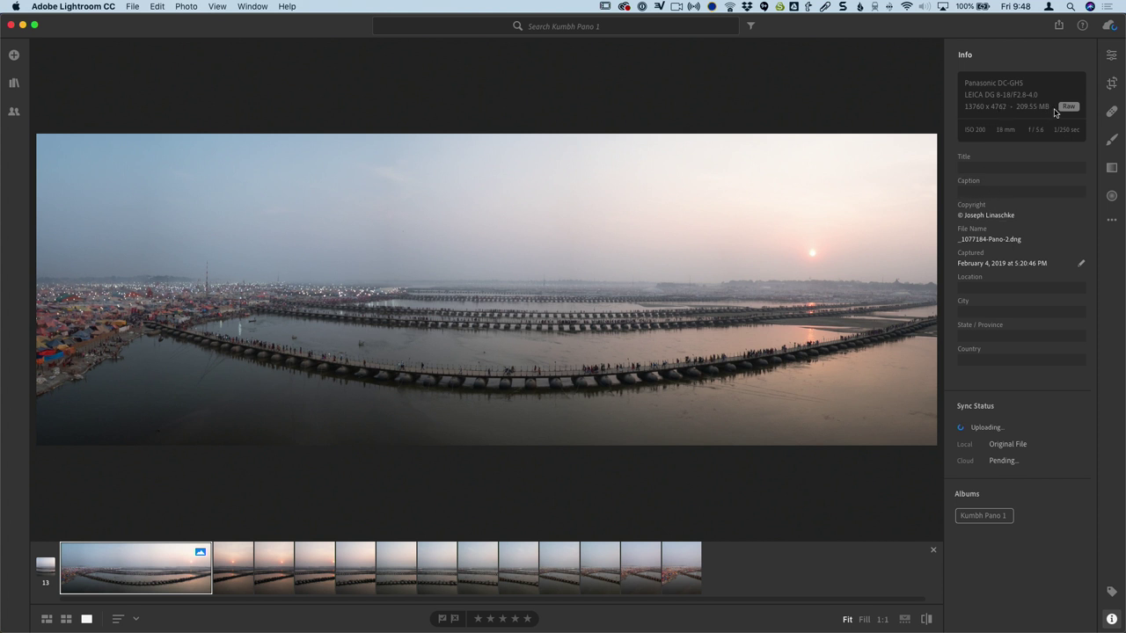
pyautogui.click(1111, 55)
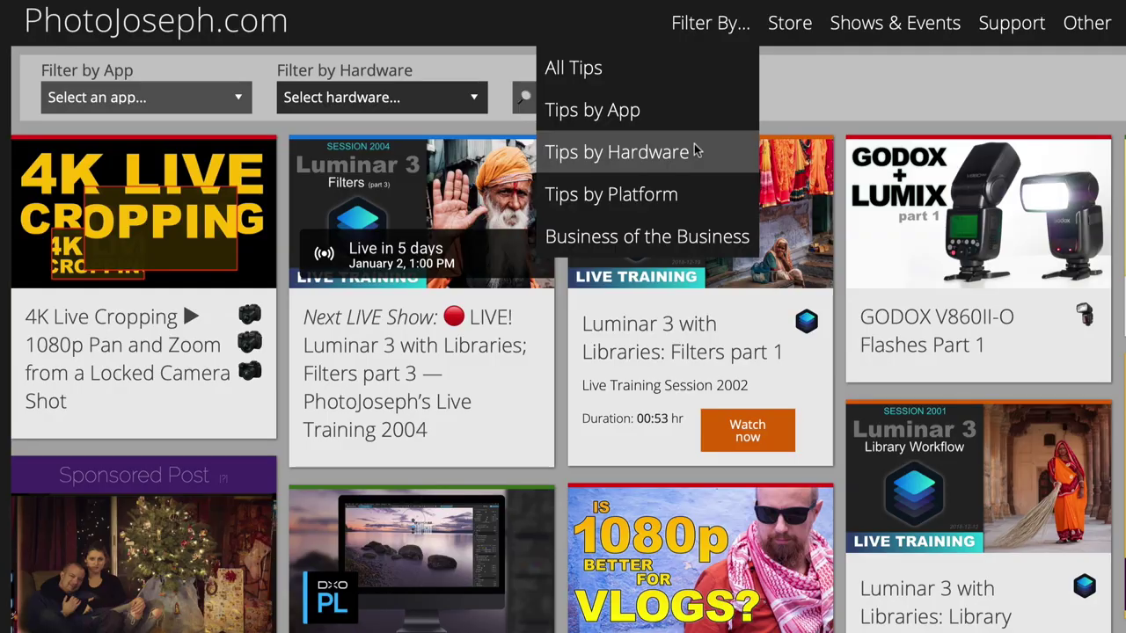
# Step: Filter the PhotoJoseph.com tips by hardware, then show the Live Training listings
pyautogui.click(714, 151)
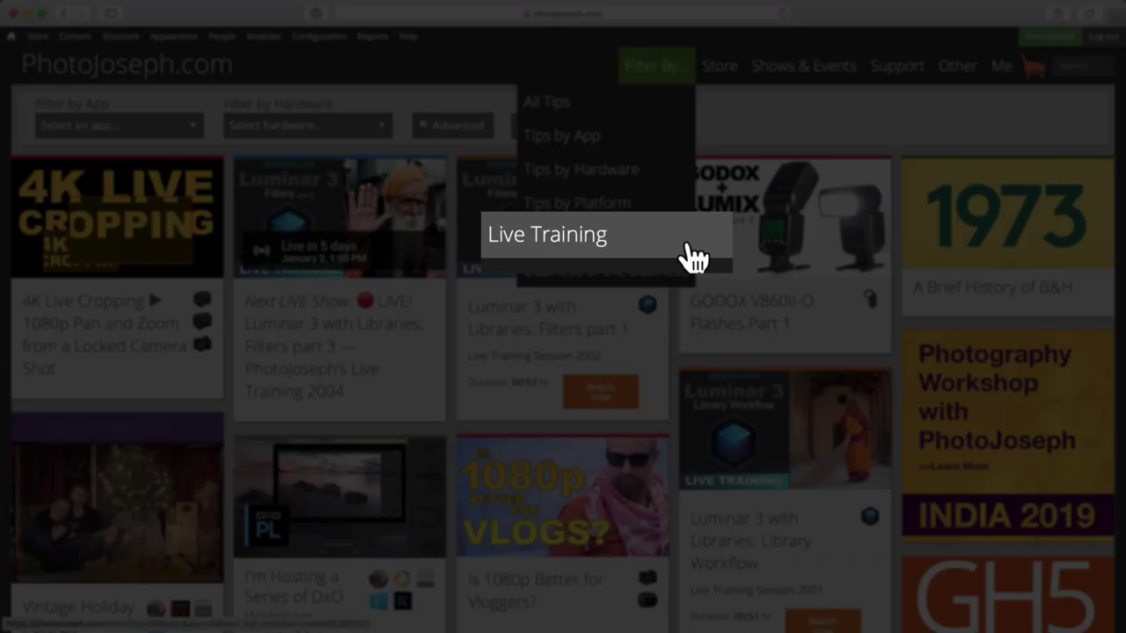
pyautogui.click(677, 239)
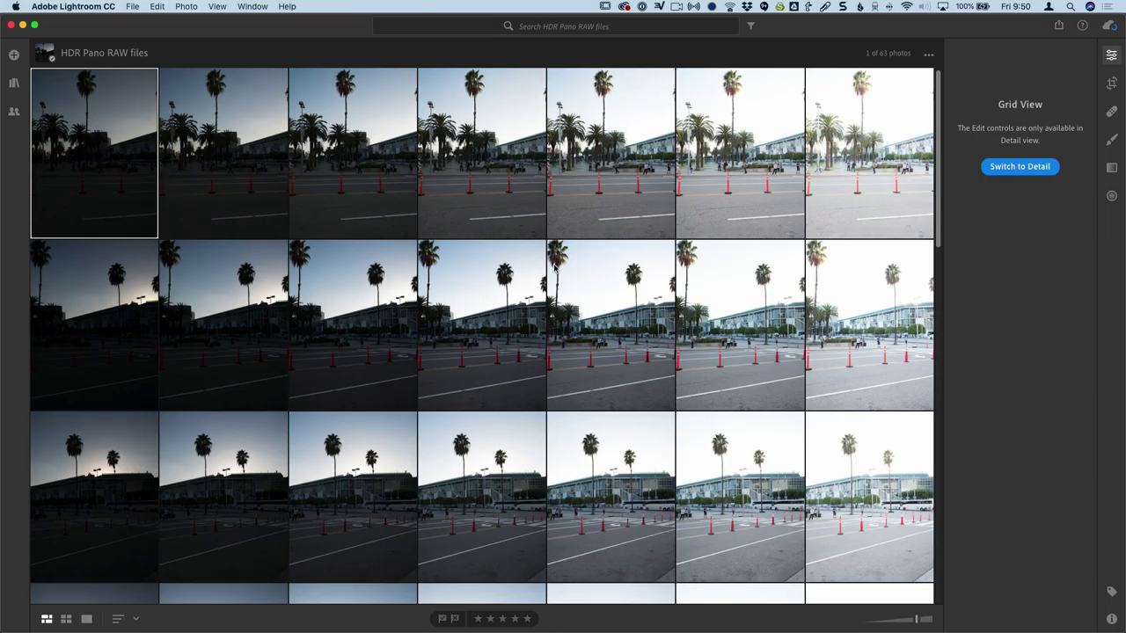
# Step: Scroll through the HDR Pano RAW files album's grid of bracketed street shots
pyautogui.scroll(-10, 556, 268)
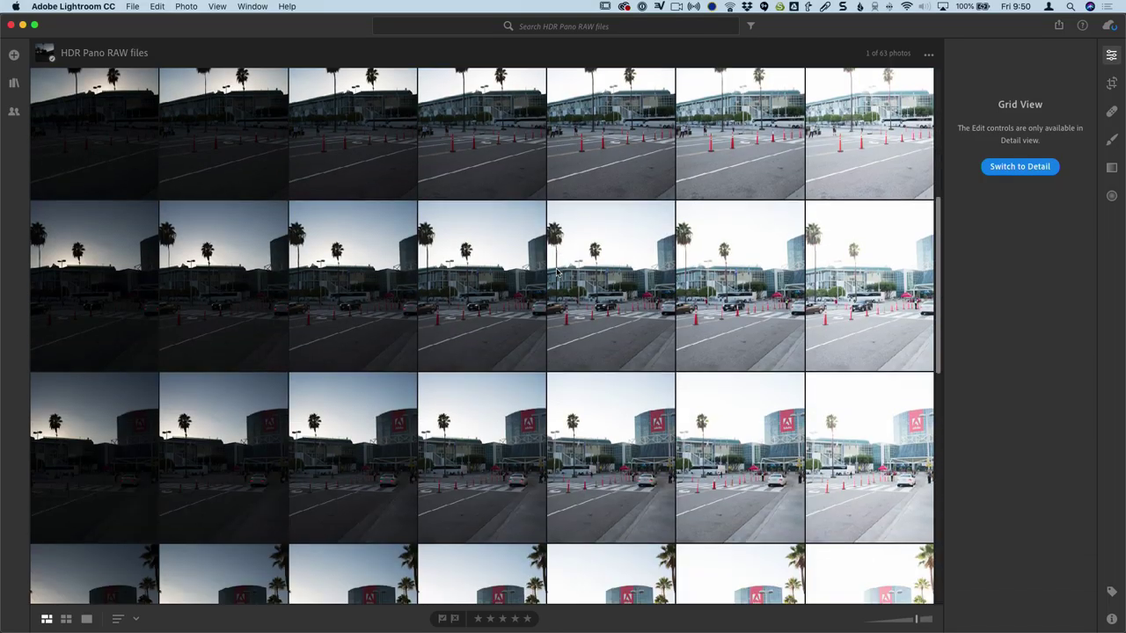
pyautogui.scroll(10, 556, 271)
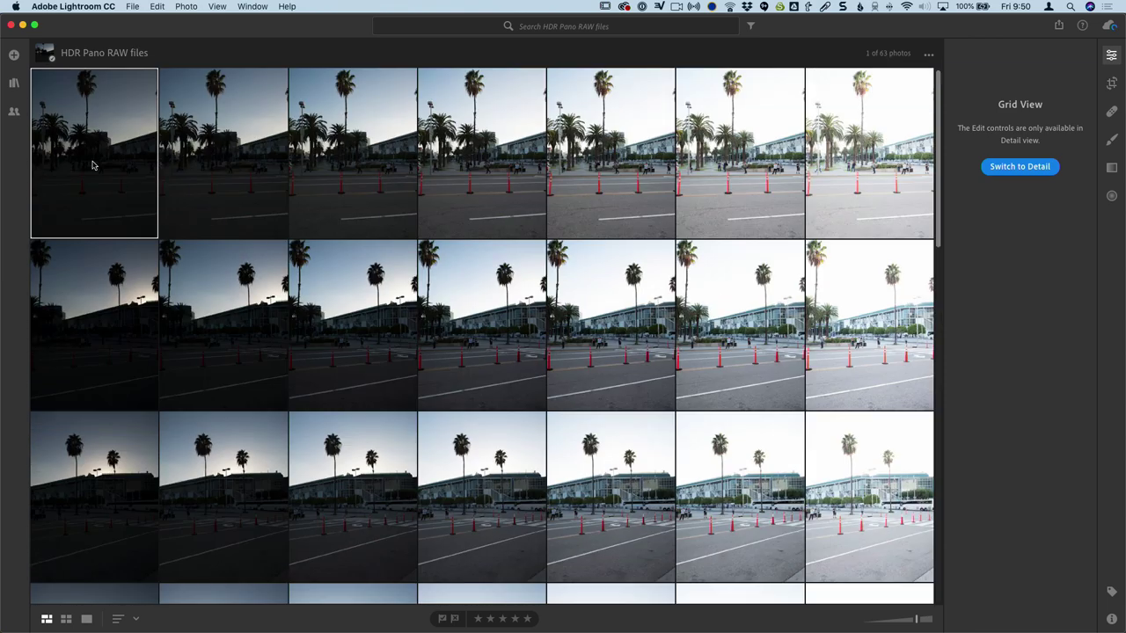
pyautogui.doubleClick(92, 165)
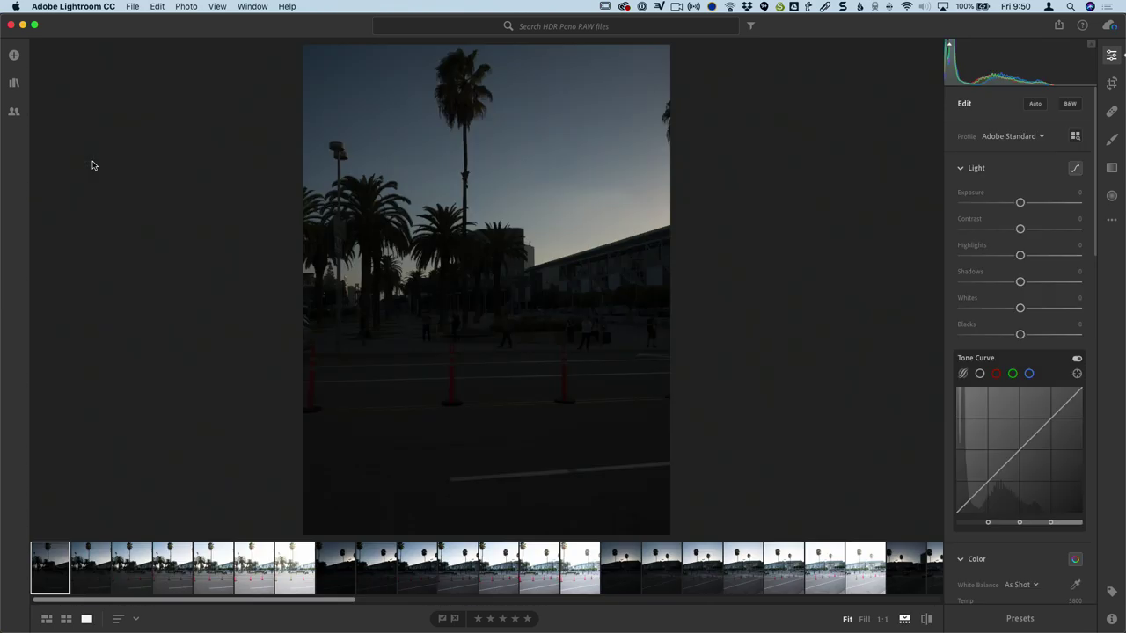
pyautogui.press('Right')
pyautogui.press('Right')
pyautogui.press('Right')
pyautogui.press('Right')
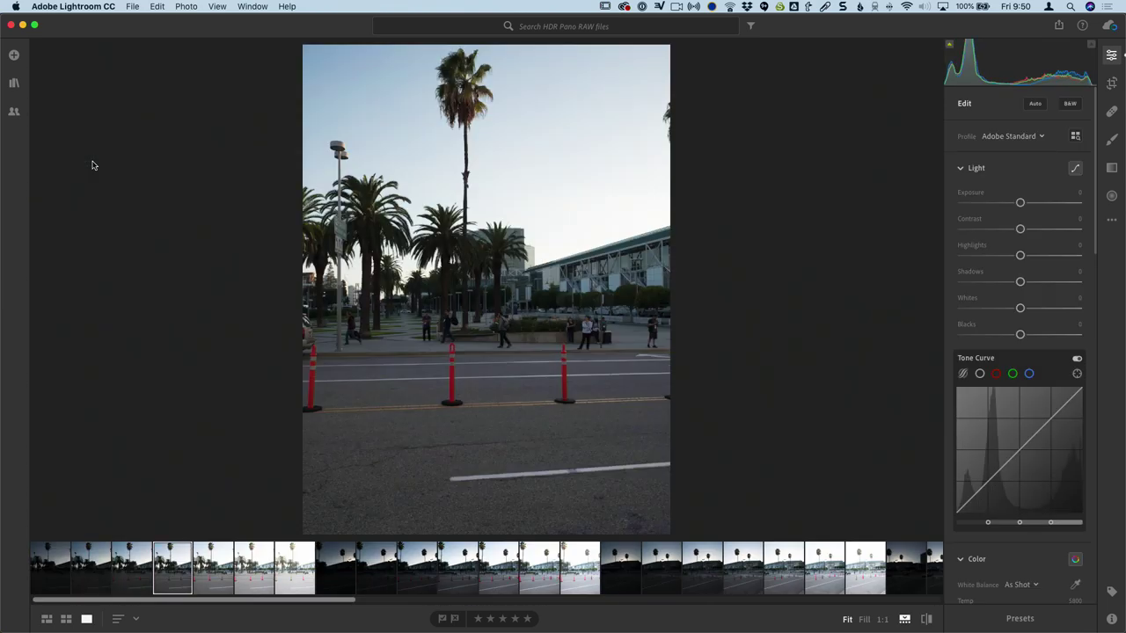
pyautogui.press('Right')
pyautogui.press('Right')
pyautogui.press('Right')
pyautogui.press('Right')
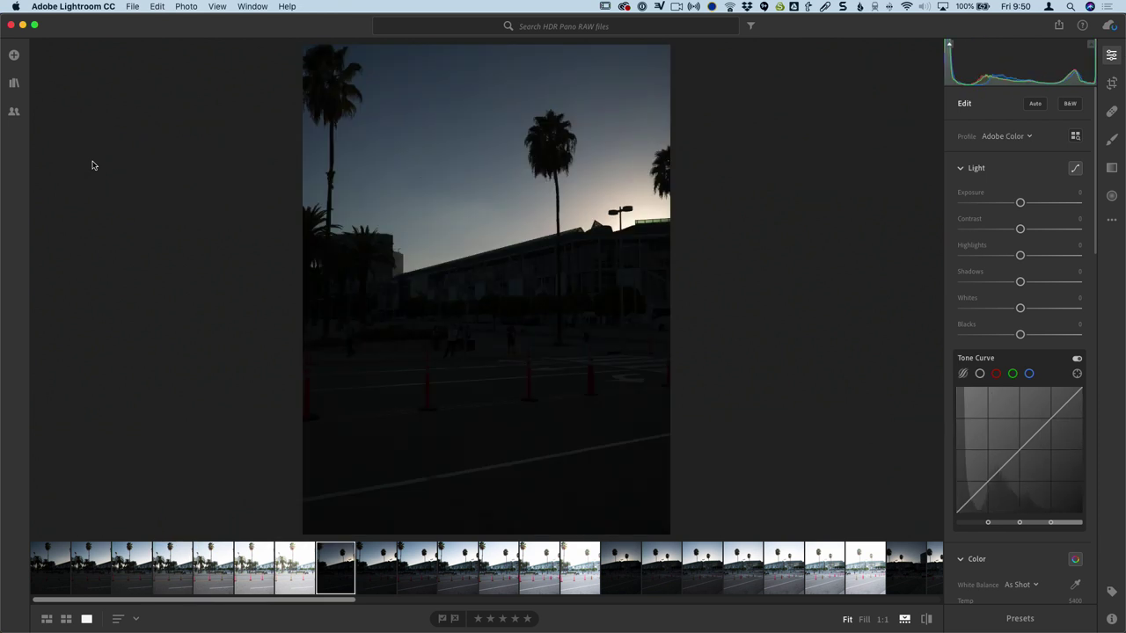
pyautogui.press('Right')
pyautogui.press('Right')
pyautogui.press('Right')
pyautogui.press('Right')
pyautogui.press('Right')
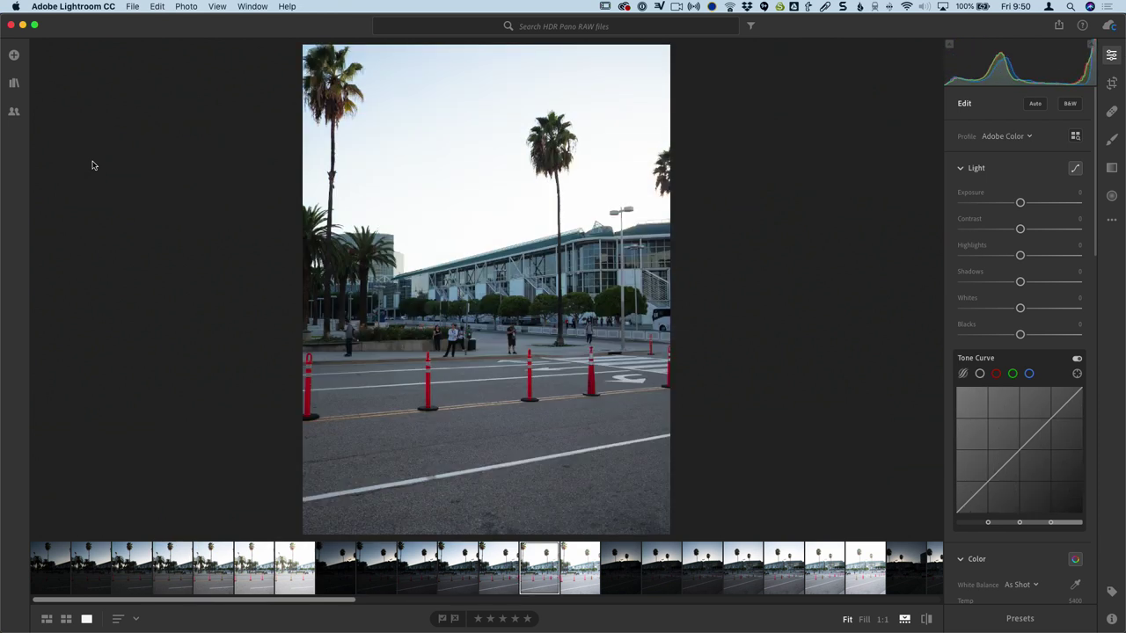
pyautogui.press('Right')
pyautogui.press('Right')
pyautogui.press('Right')
pyautogui.press('Right')
pyautogui.press('Right')
pyautogui.press('Right')
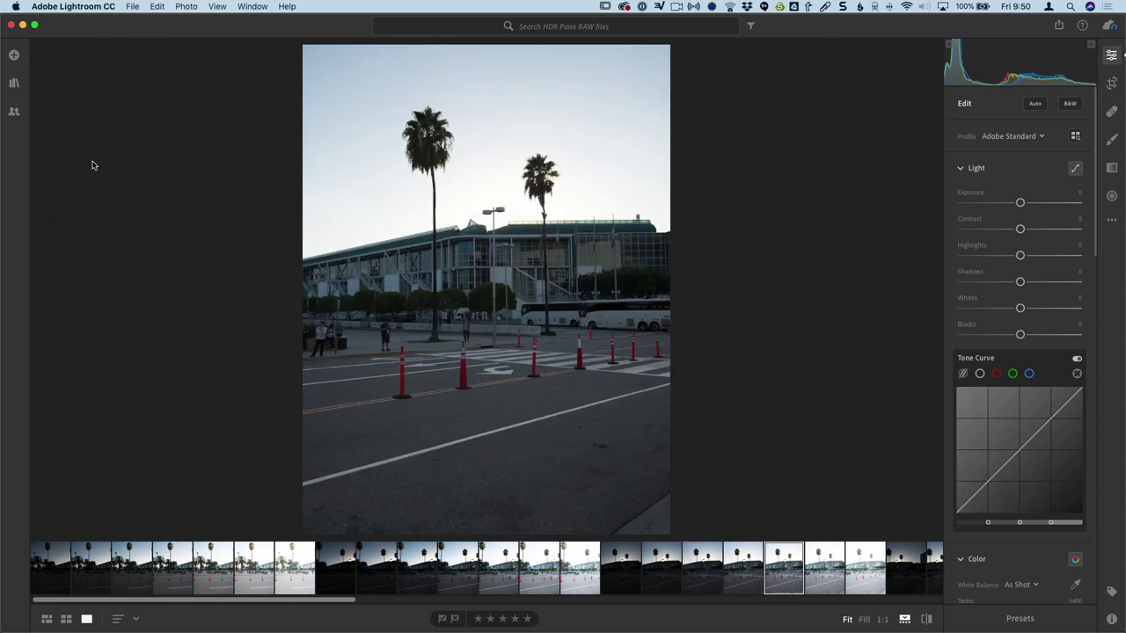
pyautogui.press('Right')
pyautogui.press('Left')
pyautogui.press('Left')
pyautogui.press('Left')
pyautogui.press('Right')
pyautogui.press('Right')
pyautogui.press('Right')
pyautogui.press('Right')
pyautogui.press('Right')
pyautogui.press('Right')
pyautogui.press('Right')
pyautogui.press('Right')
pyautogui.press('Right')
pyautogui.press('Right')
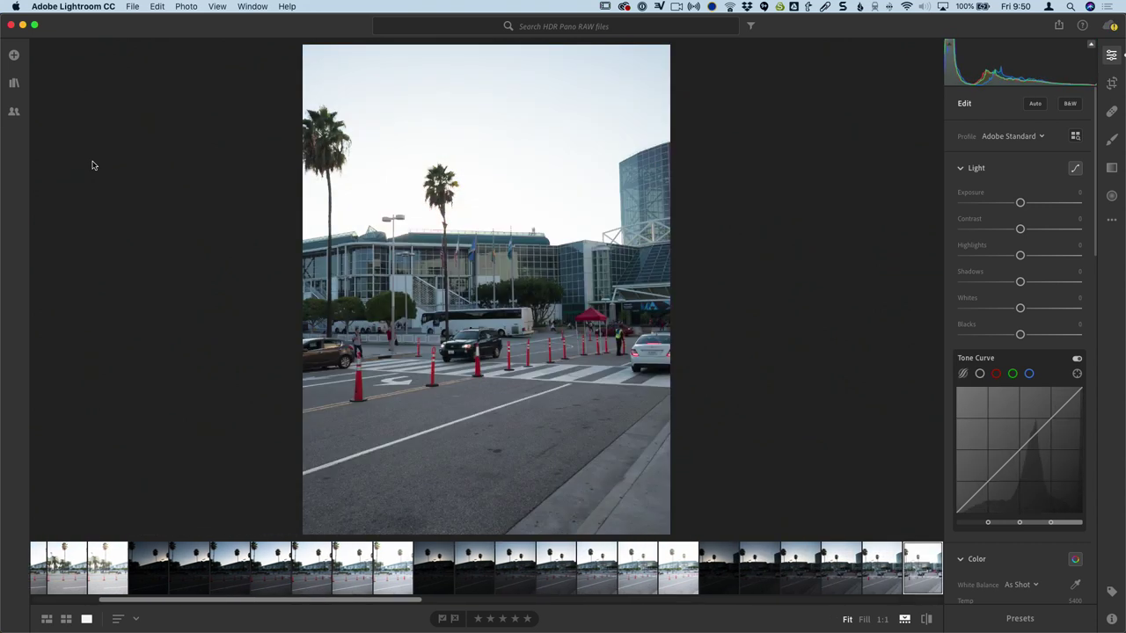
pyautogui.press('Left')
pyautogui.press('Left')
pyautogui.press('Left')
pyautogui.press('Left')
pyautogui.press('Left')
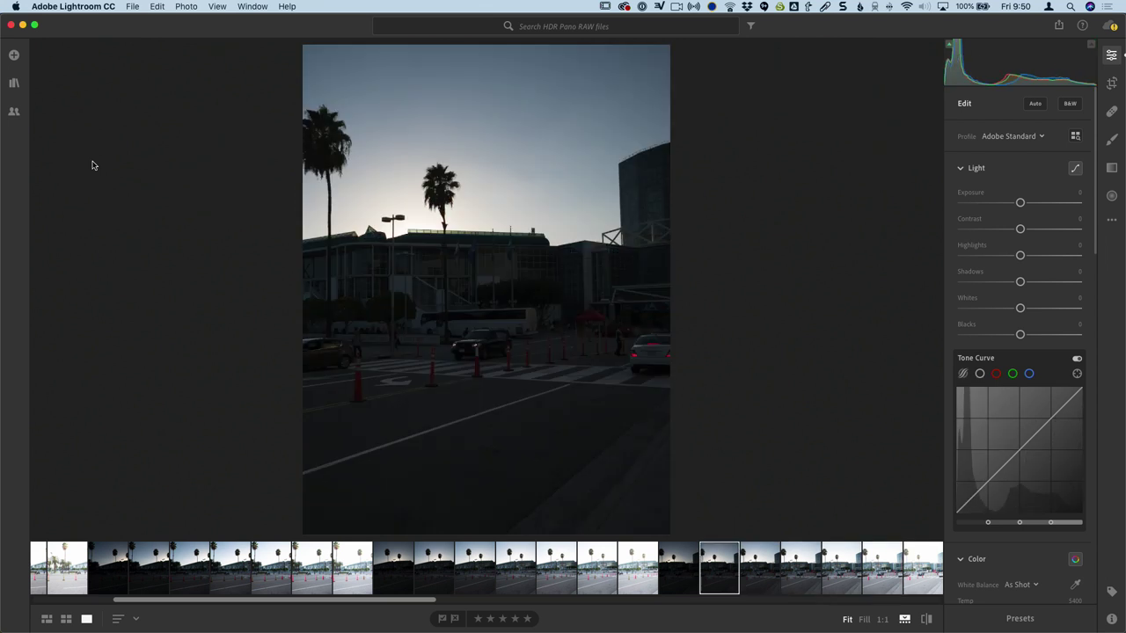
pyautogui.press('g')
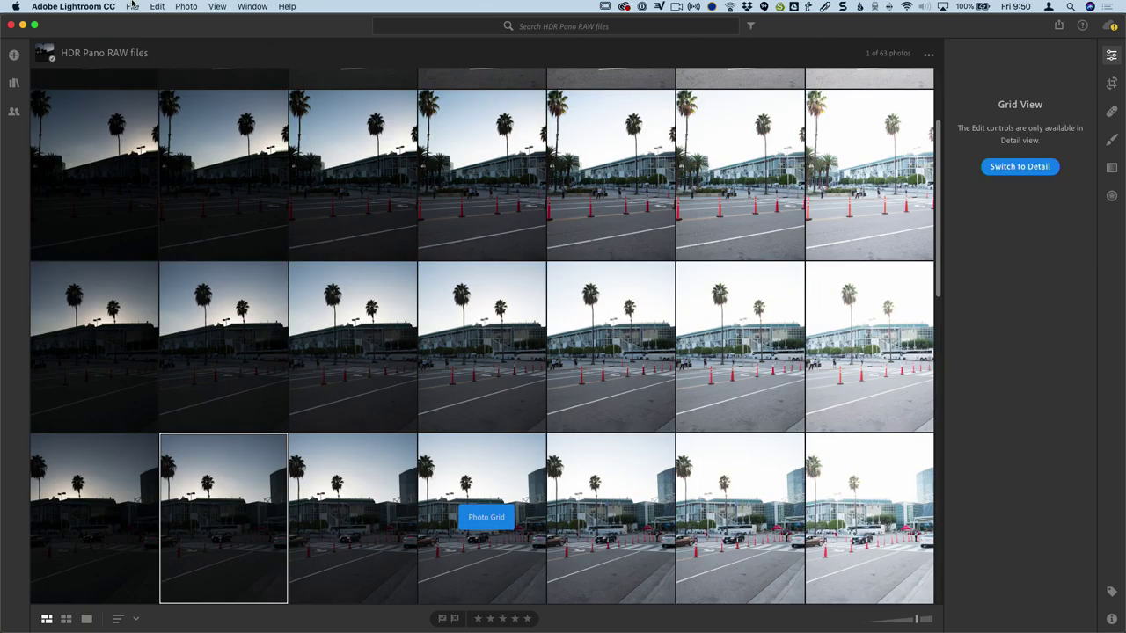
# Step: Shrink the thumbnails, select all 63 bracketed shots and start Photo Merge > HDR Panorama Merge
pyautogui.moveTo(906, 621); pyautogui.dragTo(890, 613)
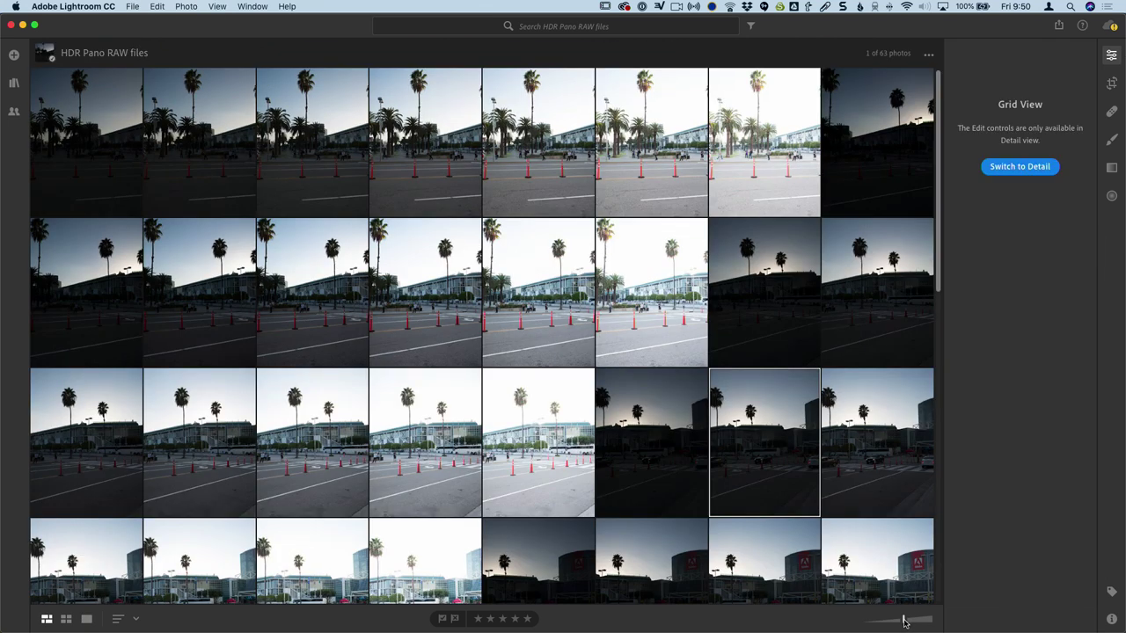
pyautogui.scroll(-10, 762, 470)
pyautogui.scroll(10, 763, 471)
pyautogui.press('super+a')
pyautogui.rightClick(190, 156)
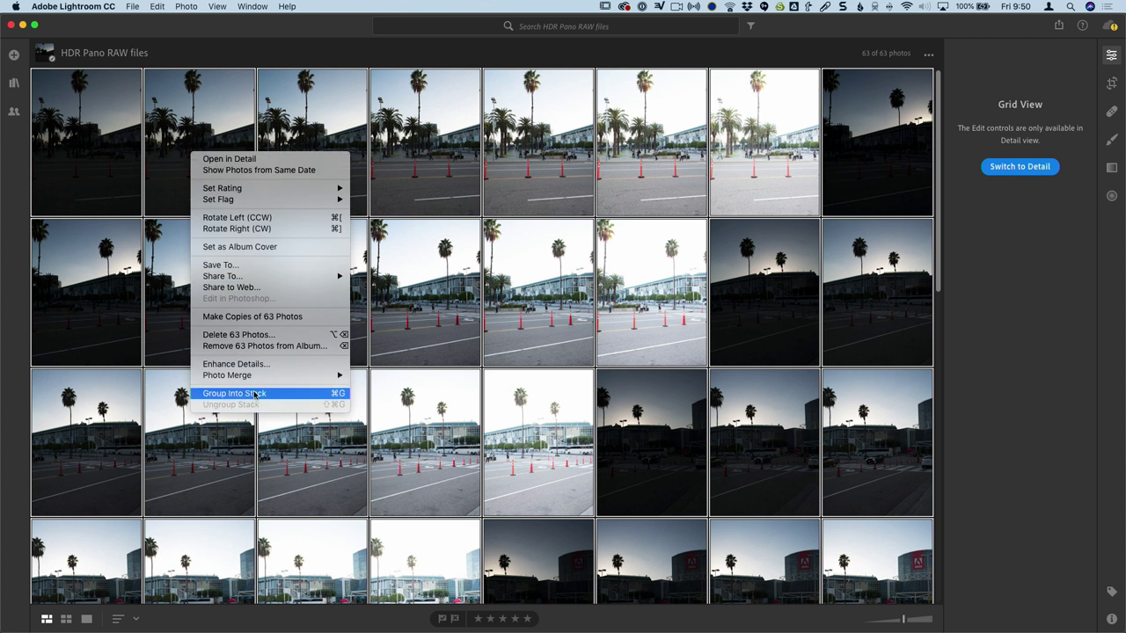
pyautogui.moveTo(248, 380)
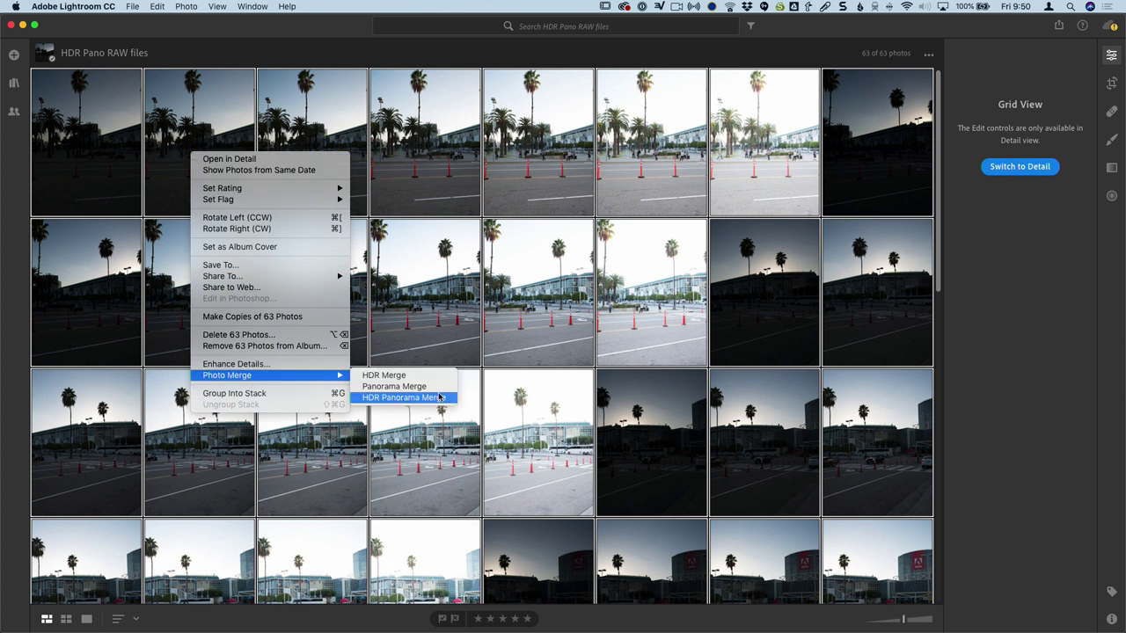
pyautogui.click(440, 397)
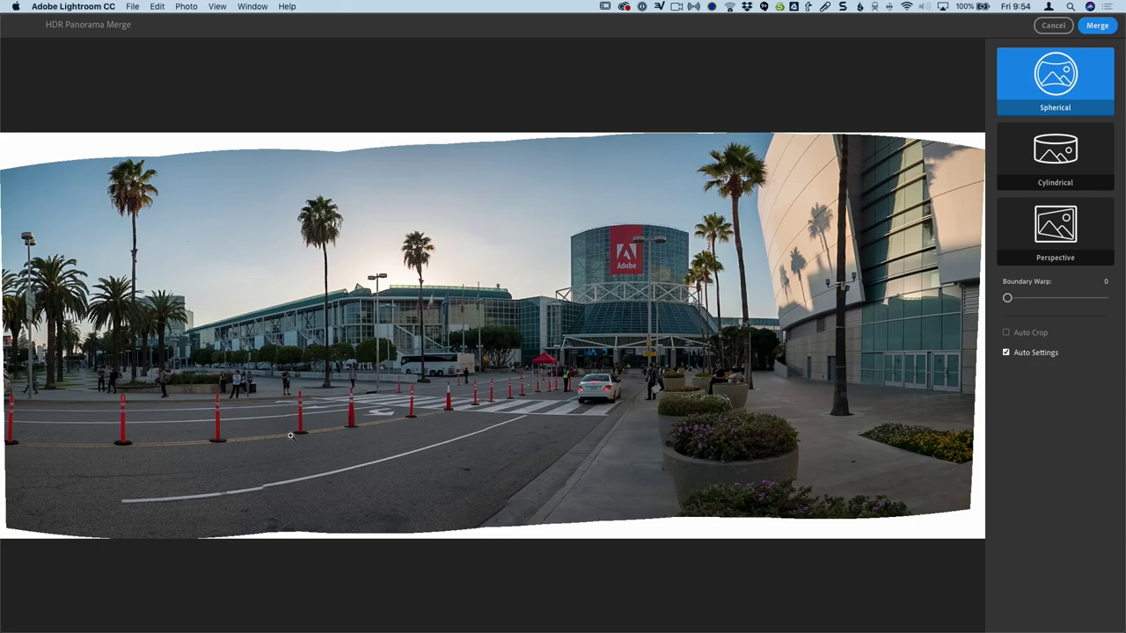
# Step: Zoom into the merge preview, try Cylindrical projection, and settle back on Spherical
pyautogui.click(253, 376)
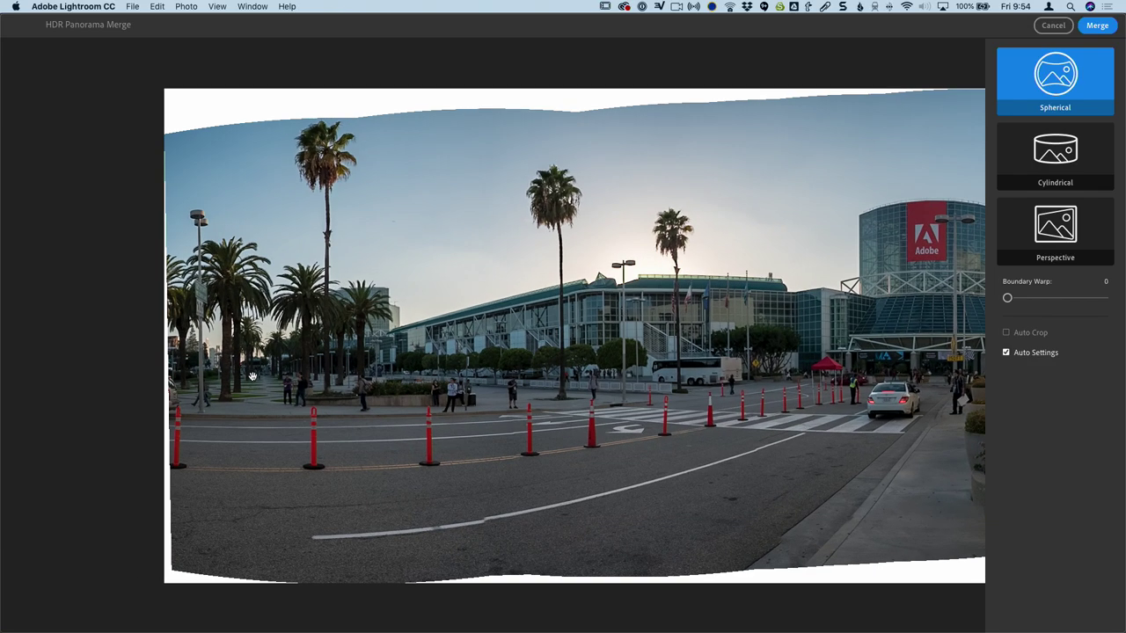
pyautogui.hscroll(5, 518, 397)
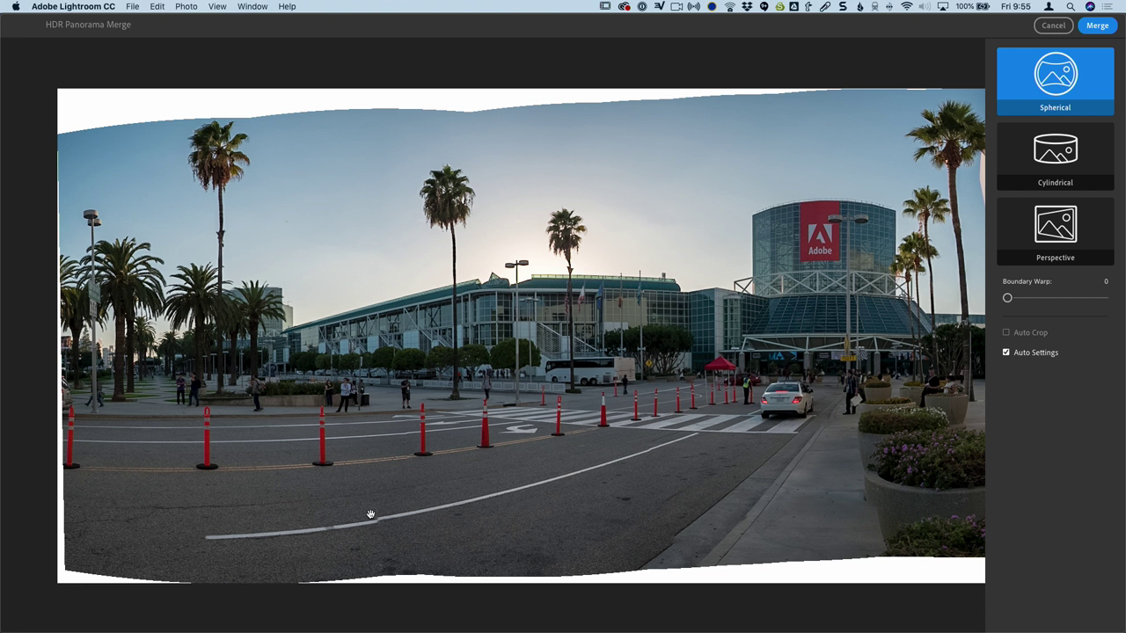
pyautogui.click(1037, 163)
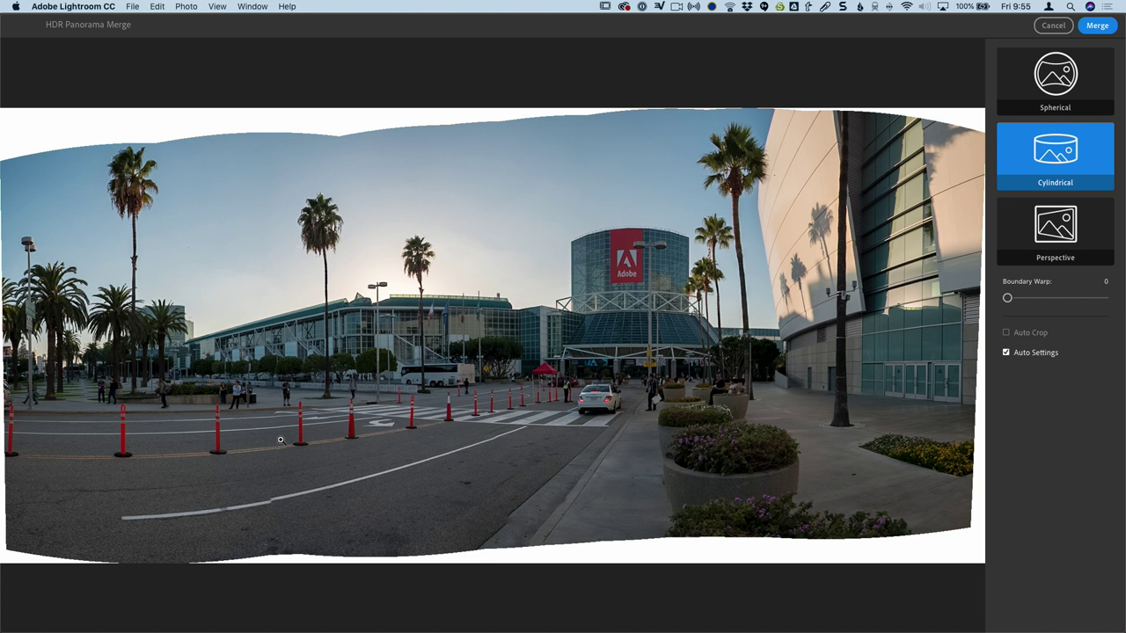
pyautogui.click(1059, 86)
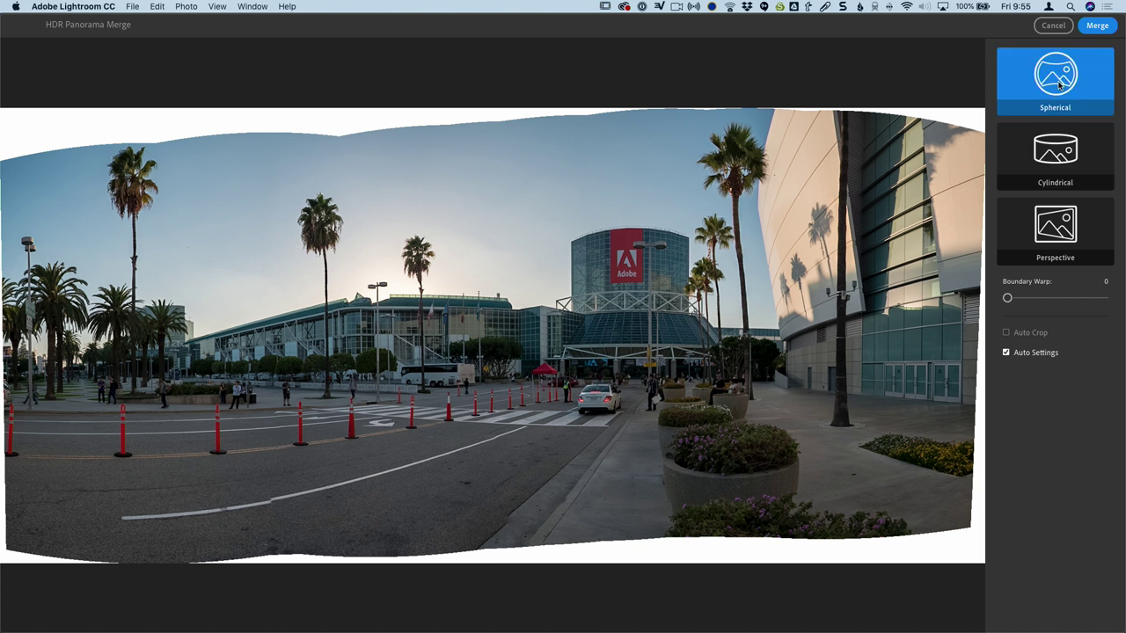
pyautogui.click(1051, 146)
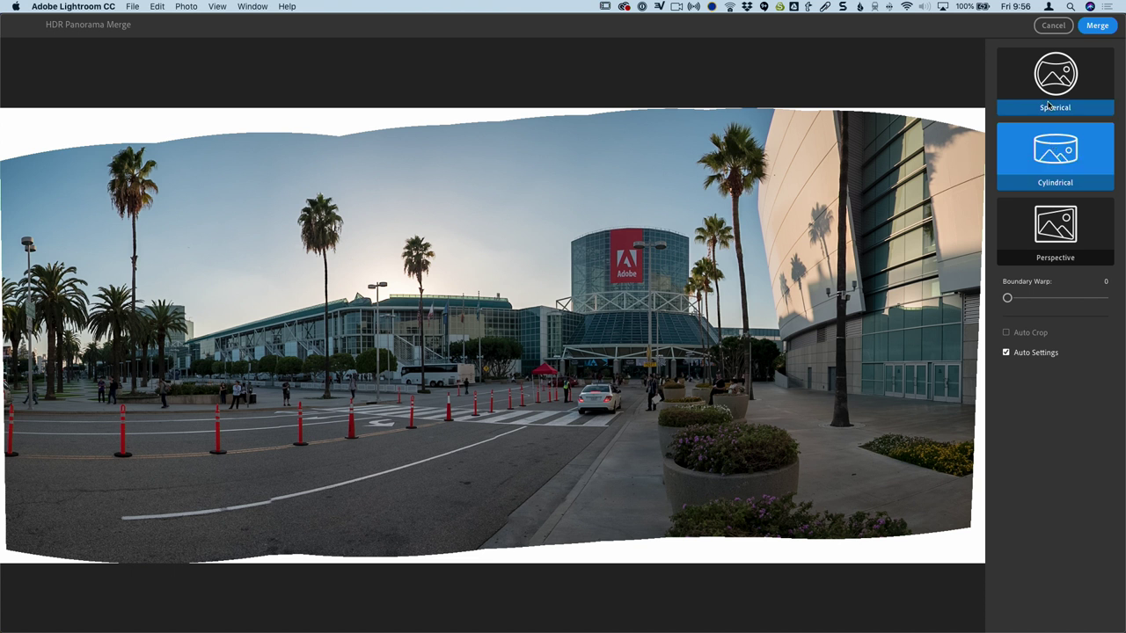
pyautogui.click(1047, 105)
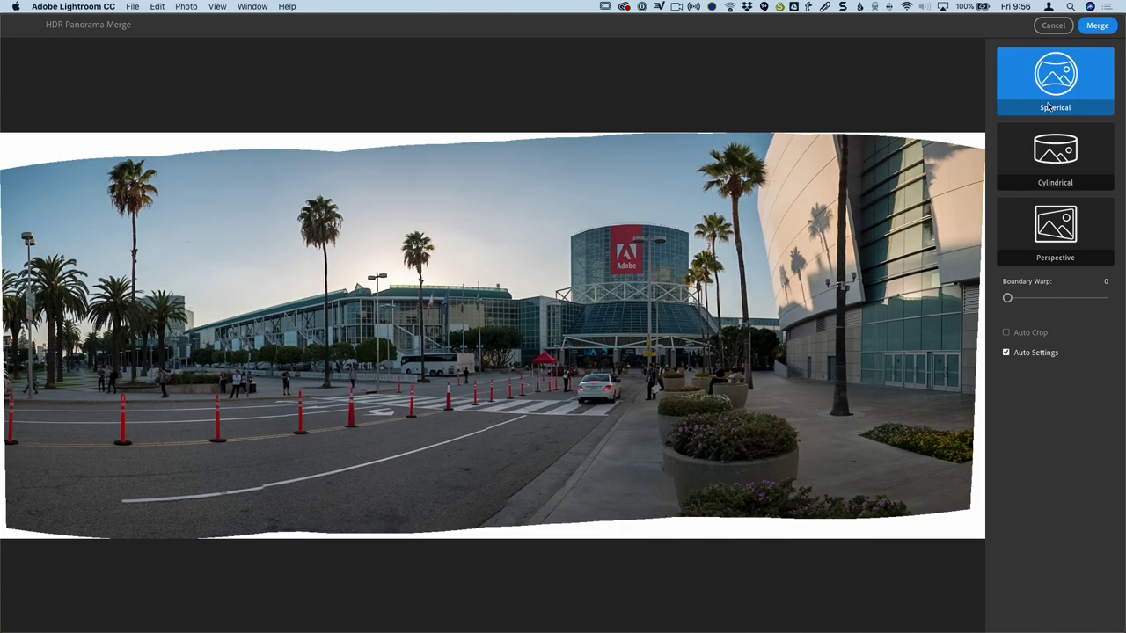
# Step: Try Perspective, then Cylindrical projection with Boundary Warp raised to fill the empty edges
pyautogui.click(1054, 224)
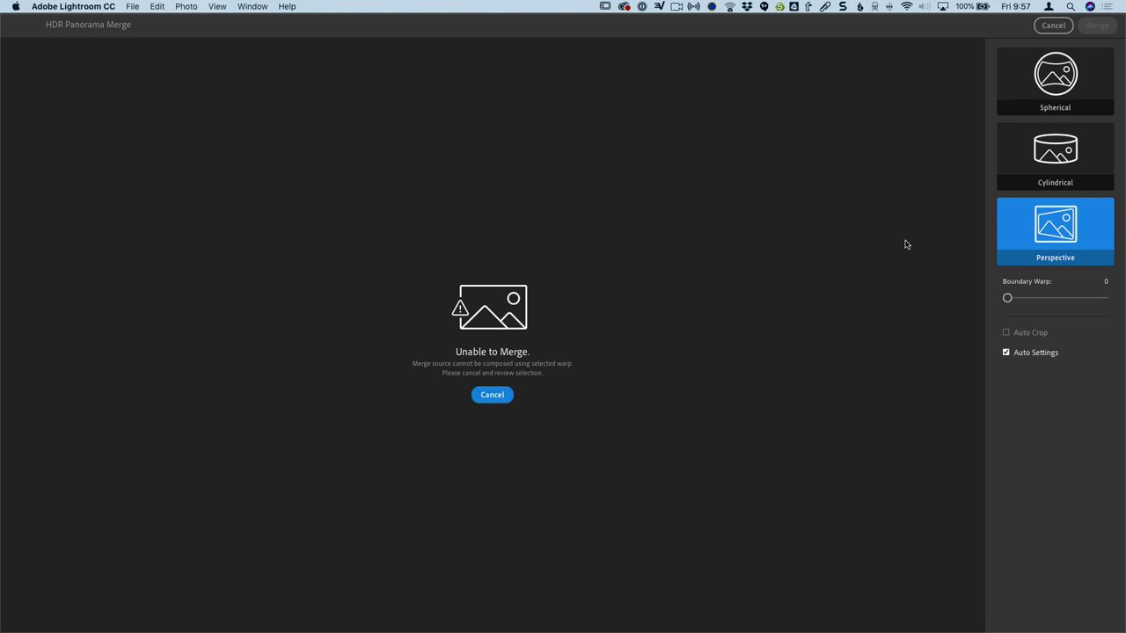
pyautogui.click(1046, 152)
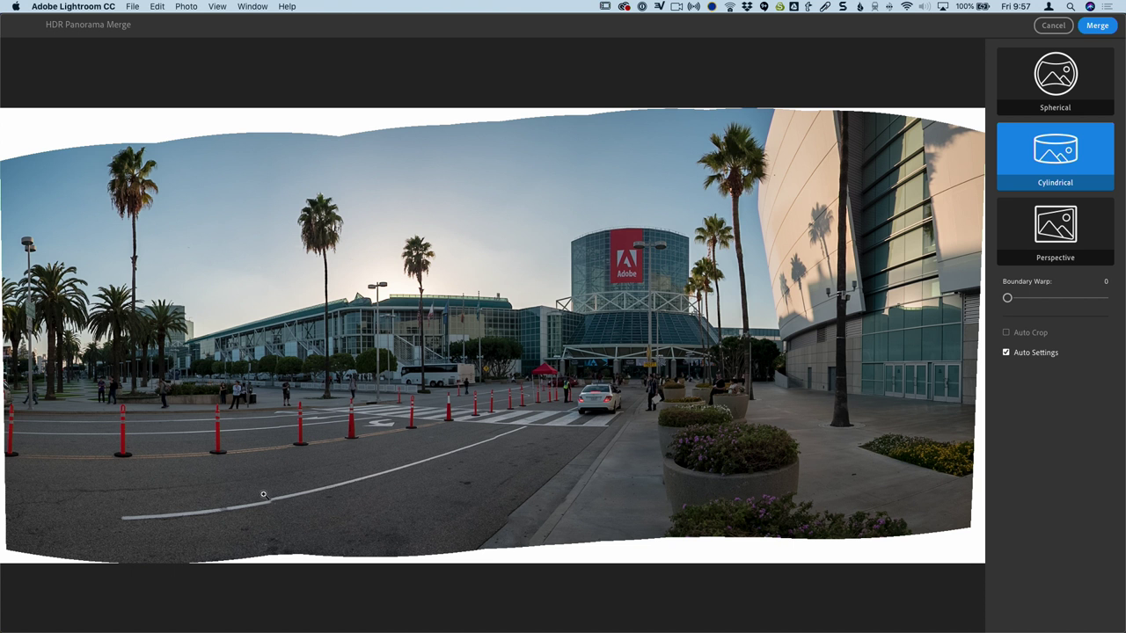
pyautogui.moveTo(1008, 298); pyautogui.dragTo(1103, 299)
# Step: Return to Spherical projection, reduce Boundary Warp to about half, and enable Auto Crop
pyautogui.click(1062, 80)
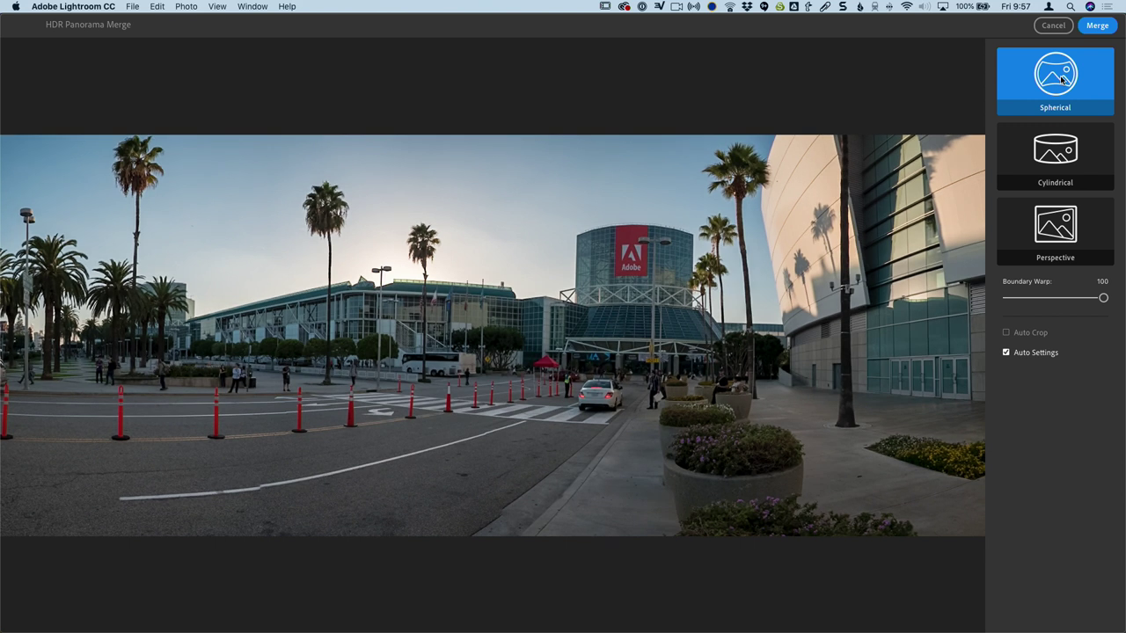
pyautogui.moveTo(1103, 298); pyautogui.dragTo(1002, 301)
pyautogui.click(1005, 332)
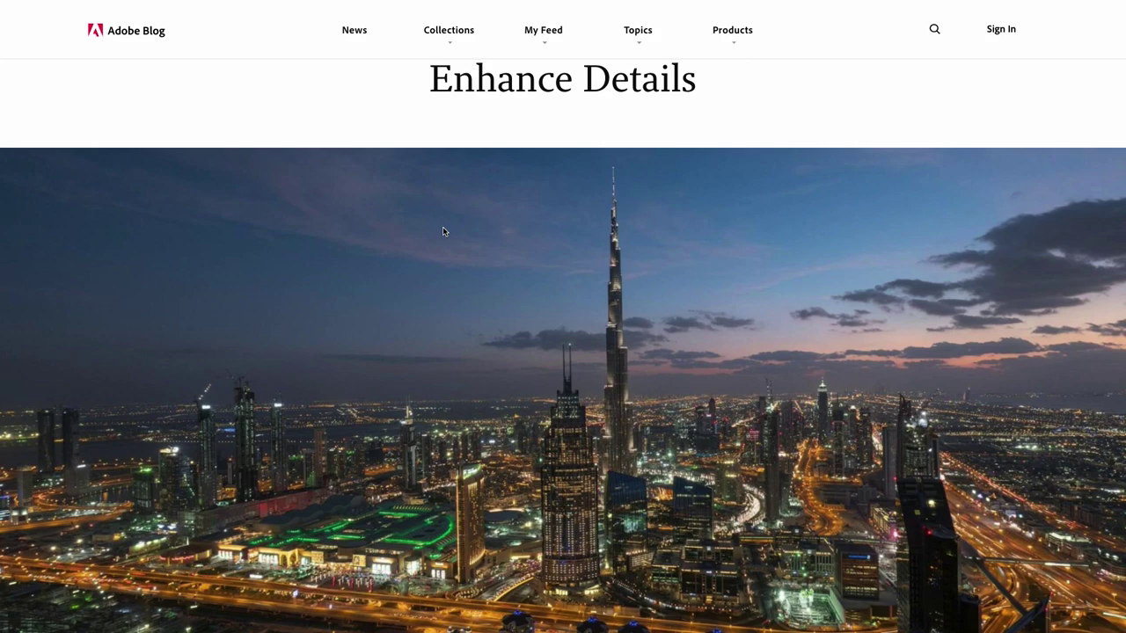
# Step: Scroll down through the Adobe Blog Enhance Details article
pyautogui.scroll(-15, 442, 227)
pyautogui.scroll(-7, 443, 227)
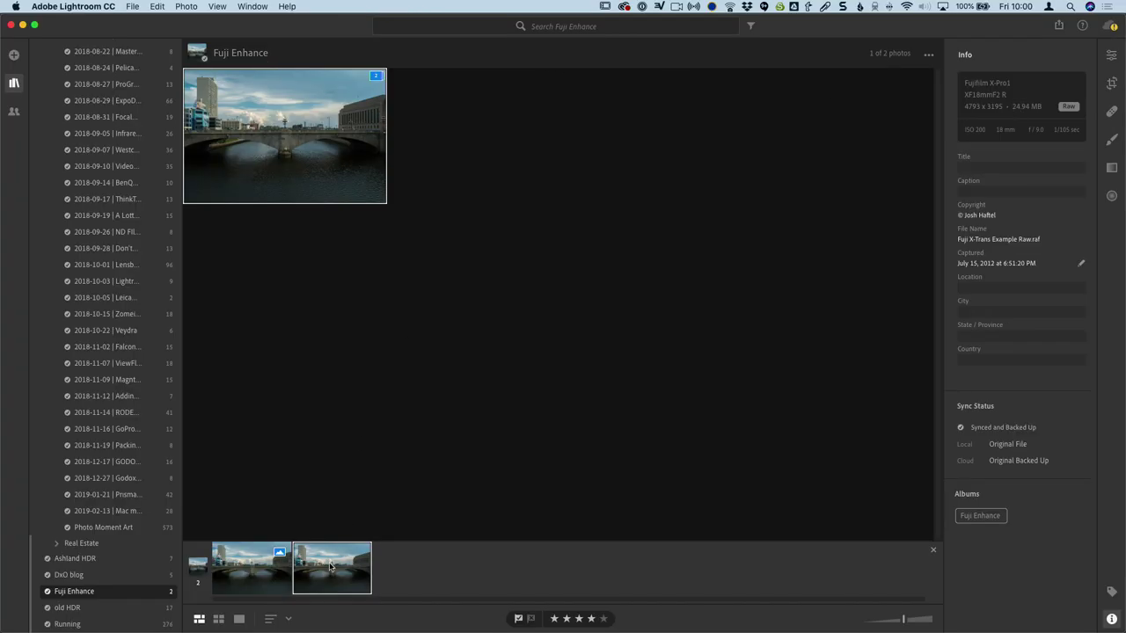
# Step: Open the Fuji raw bridge photo on its own at 1:1 and pan to the bridge pier
pyautogui.doubleClick(332, 567)
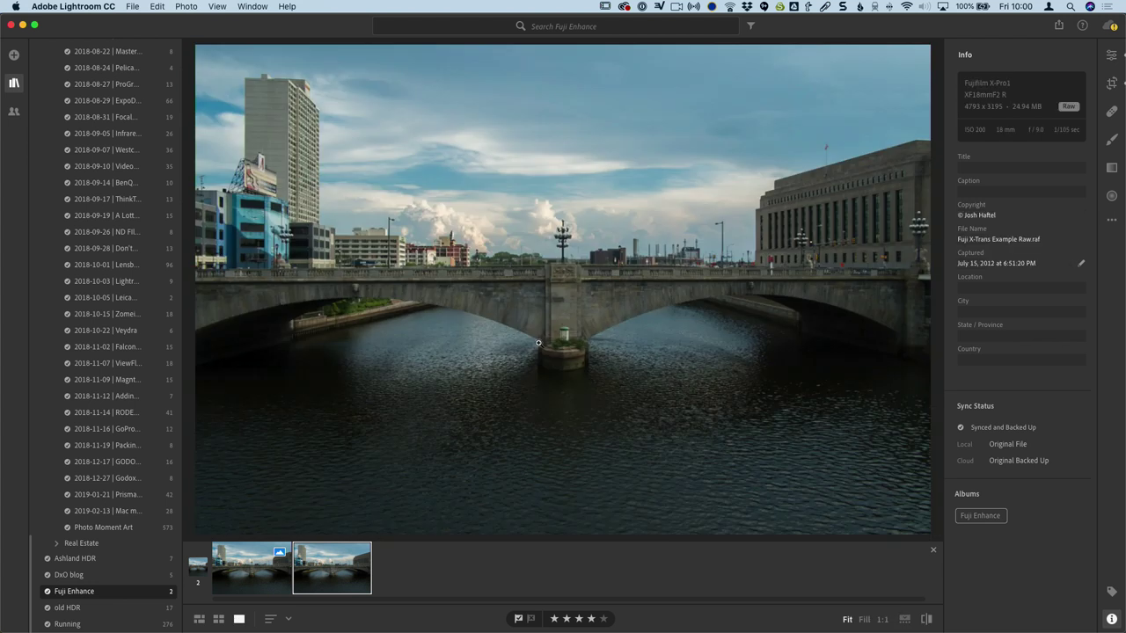
pyautogui.click(659, 278)
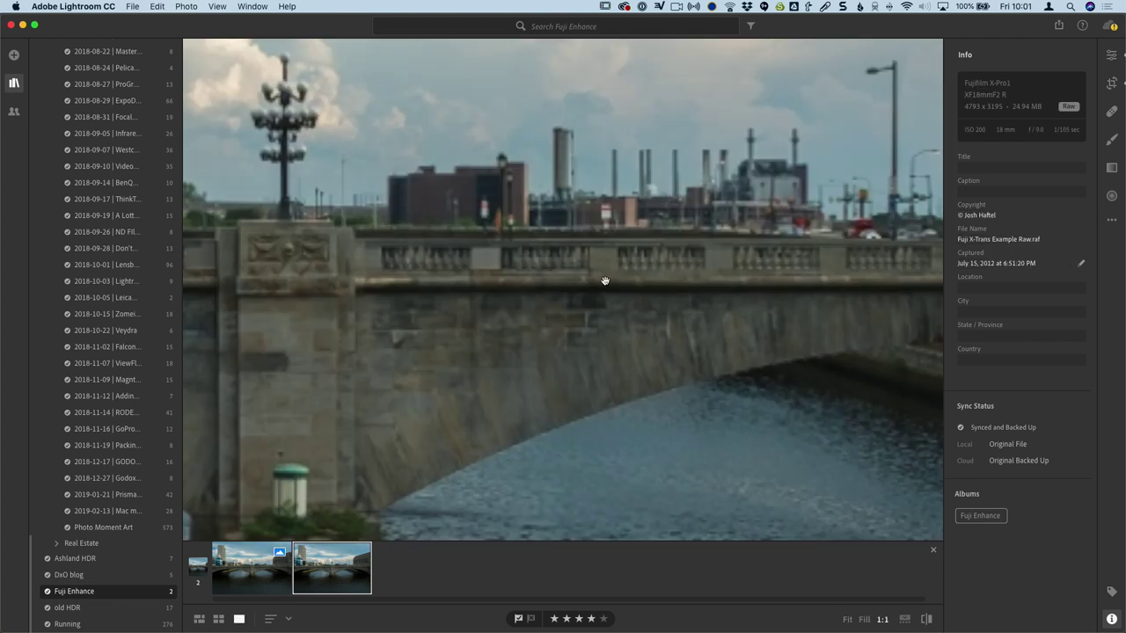
pyautogui.moveTo(601, 266); pyautogui.dragTo(725, 189)
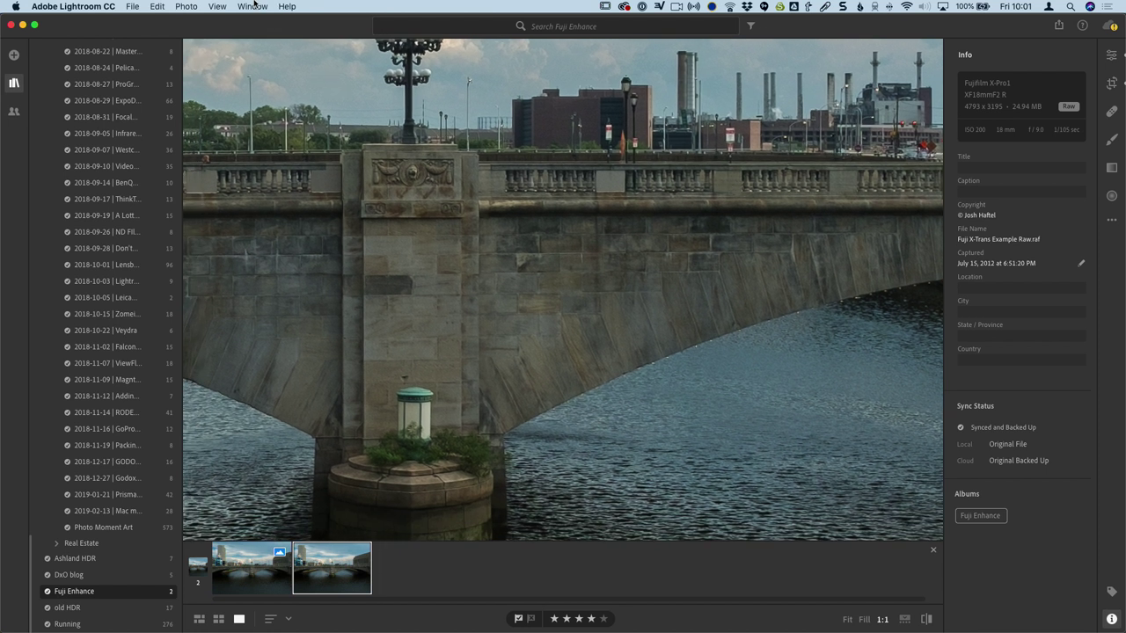
# Step: Choose Photo > Enhance Details… for the Fuji raw bridge photo
pyautogui.click(195, 5)
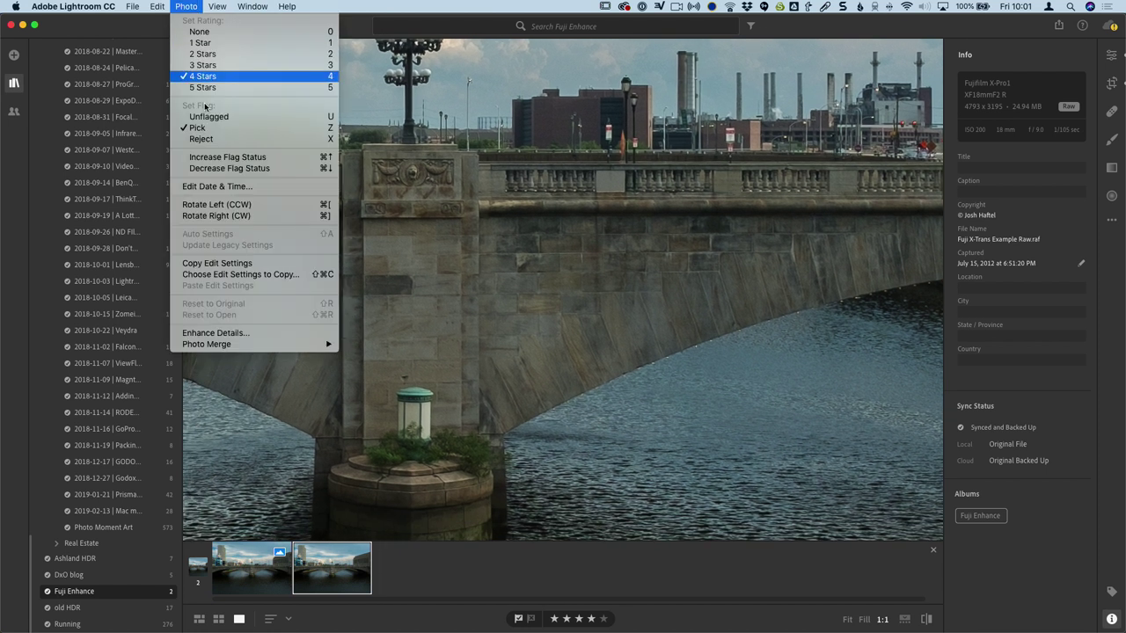
pyautogui.click(220, 332)
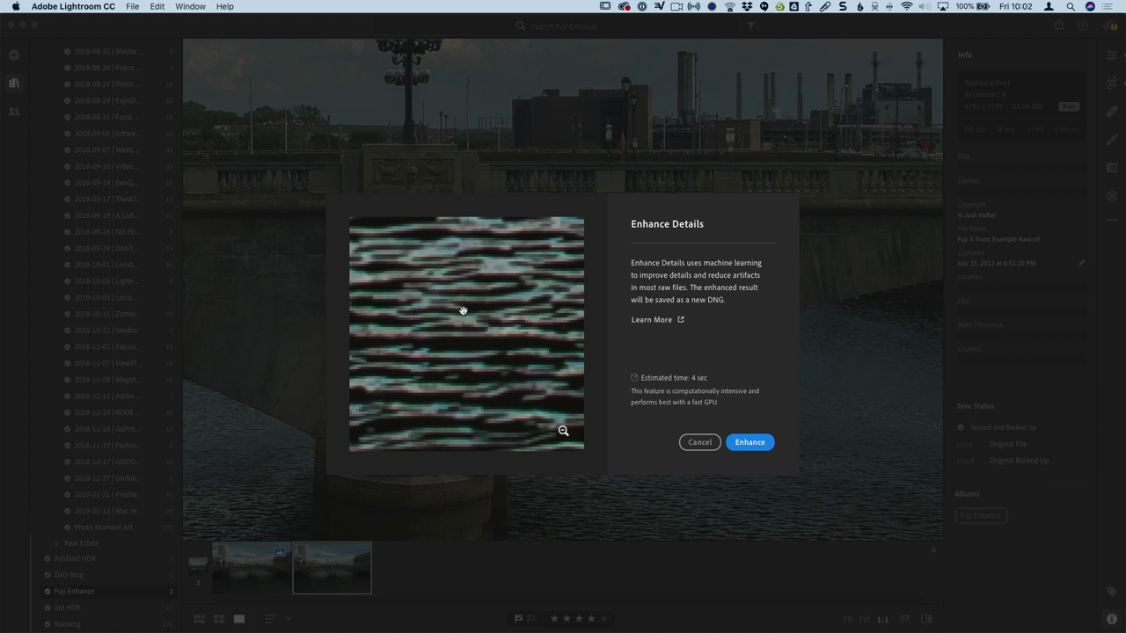
# Step: Compare enhanced and original previews of the water and the lion carving close-up
pyautogui.click(474, 355)
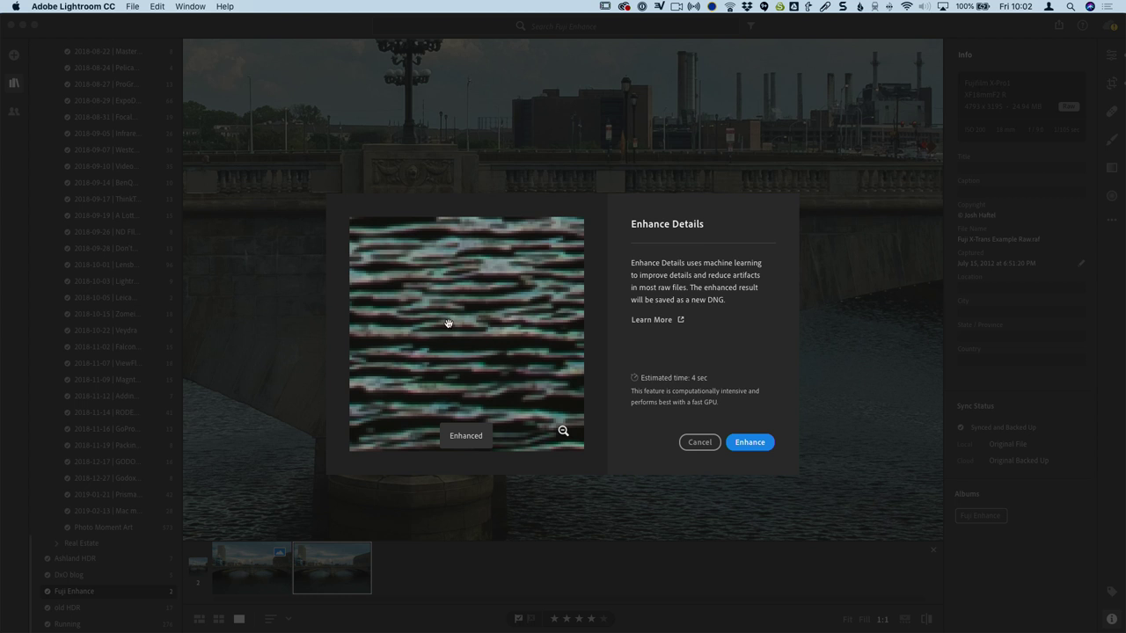
pyautogui.click(563, 431)
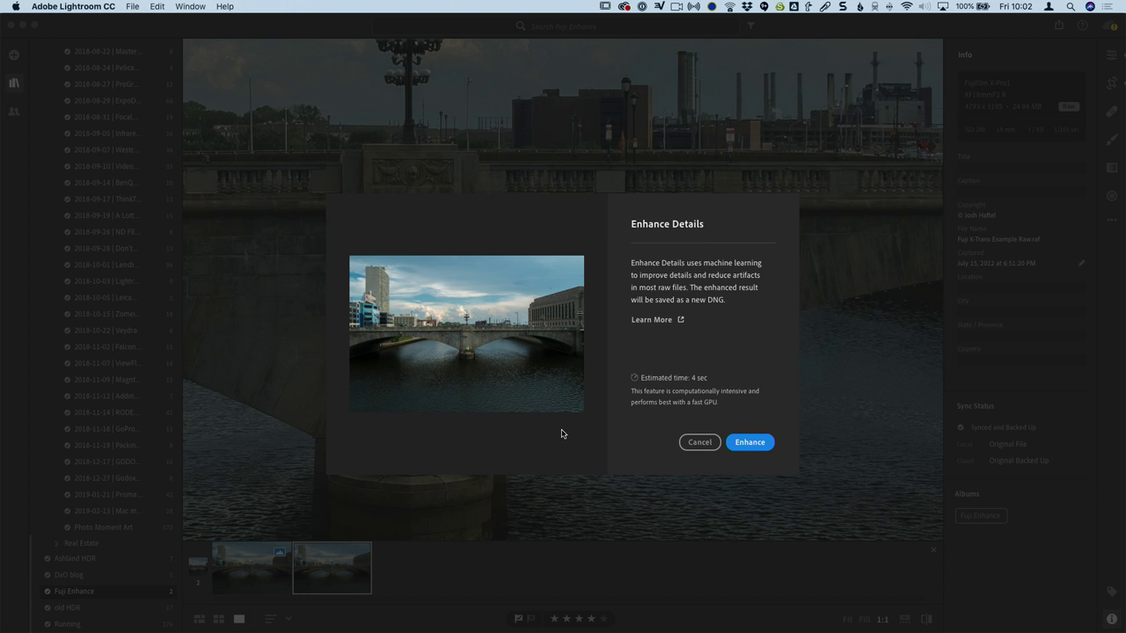
pyautogui.click(468, 334)
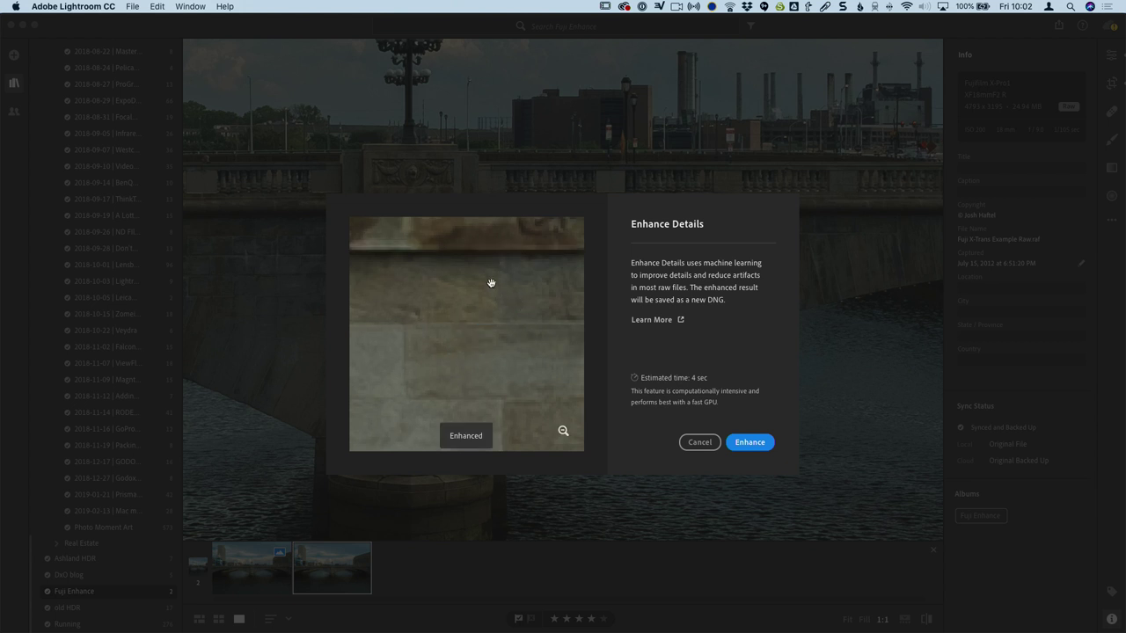
pyautogui.moveTo(492, 282); pyautogui.dragTo(557, 542)
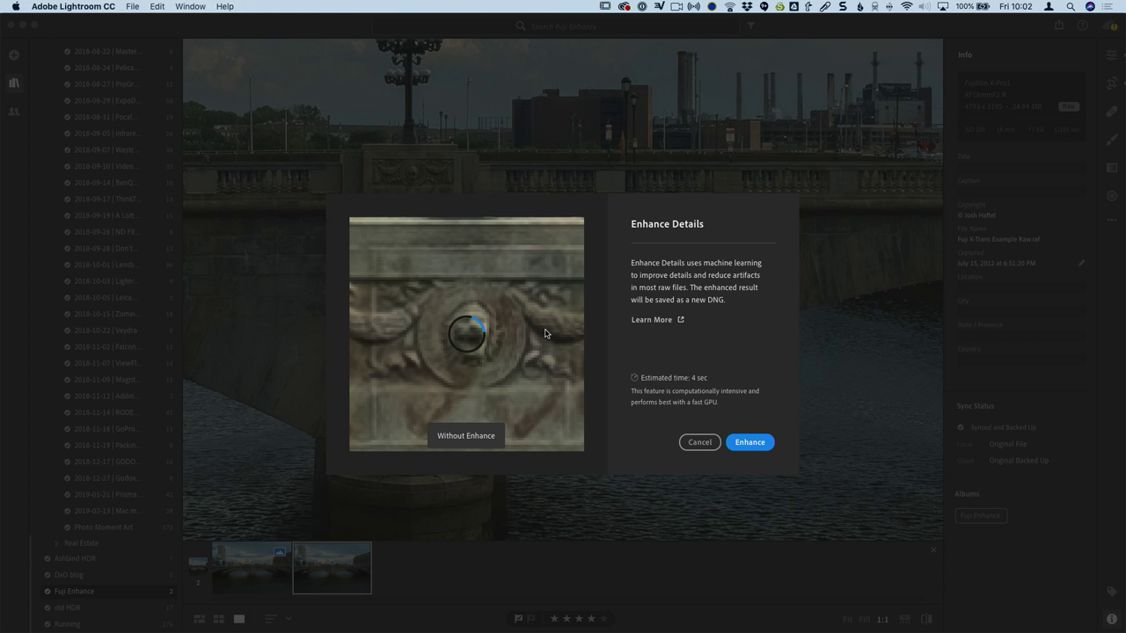
pyautogui.click(540, 284)
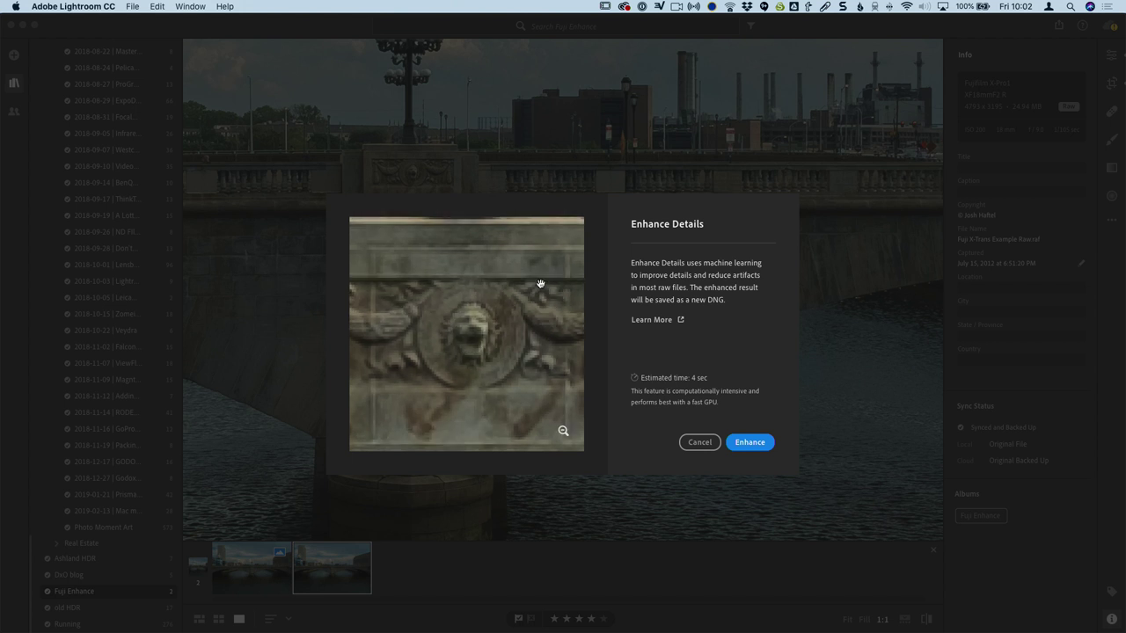
pyautogui.click(540, 284)
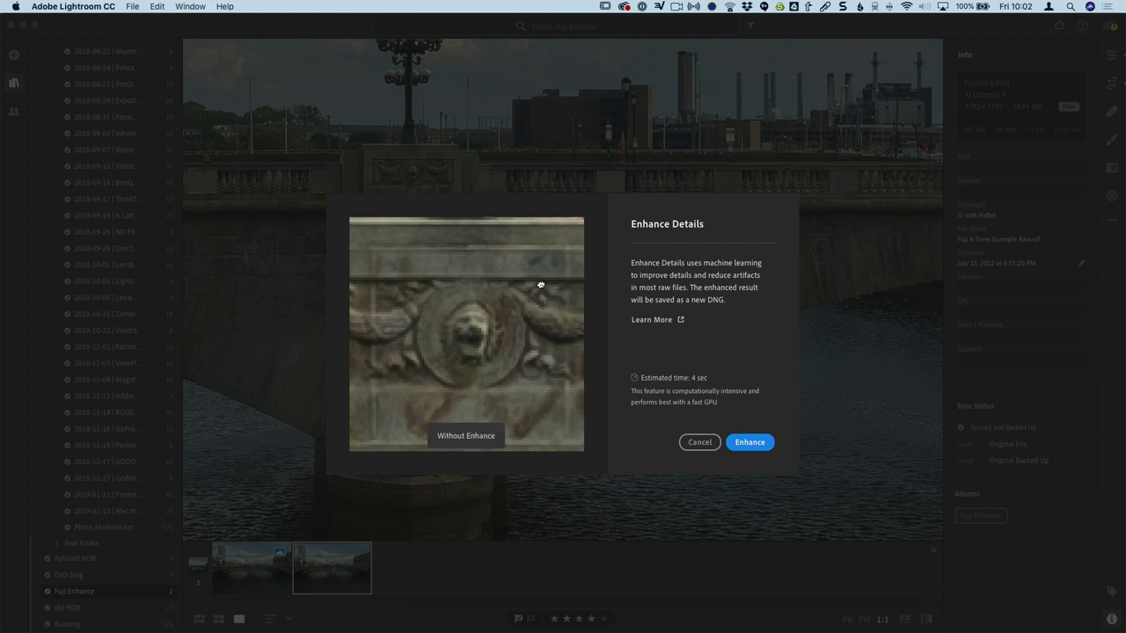
pyautogui.click(541, 284)
# Step: Zoom the preview in on the traffic lights and toggle enhanced versus original
pyautogui.click(563, 427)
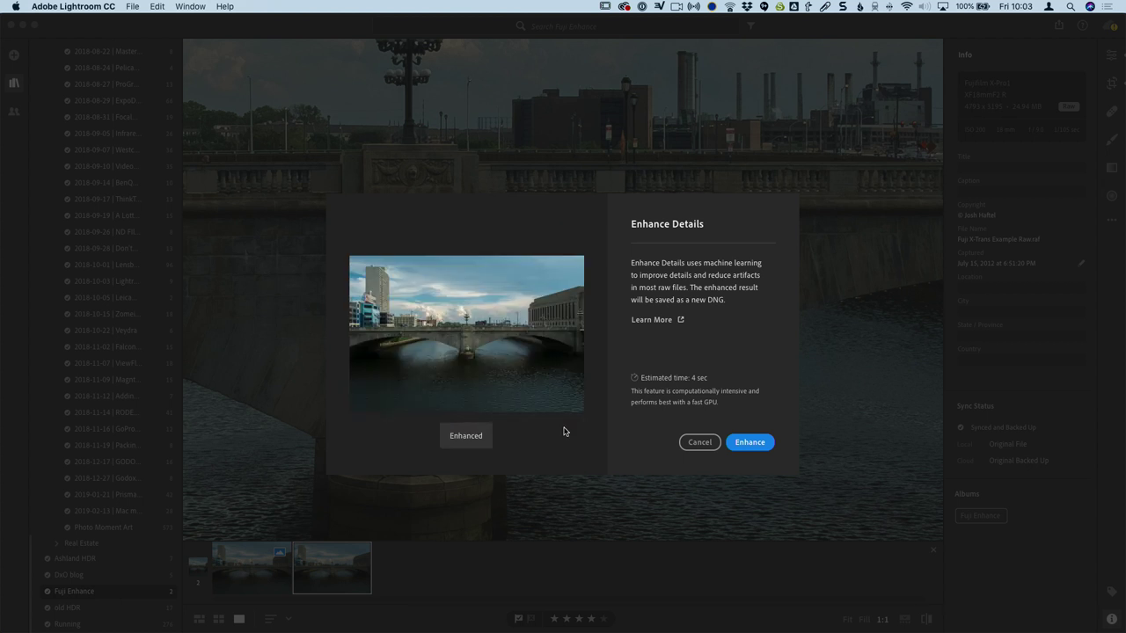
pyautogui.click(530, 291)
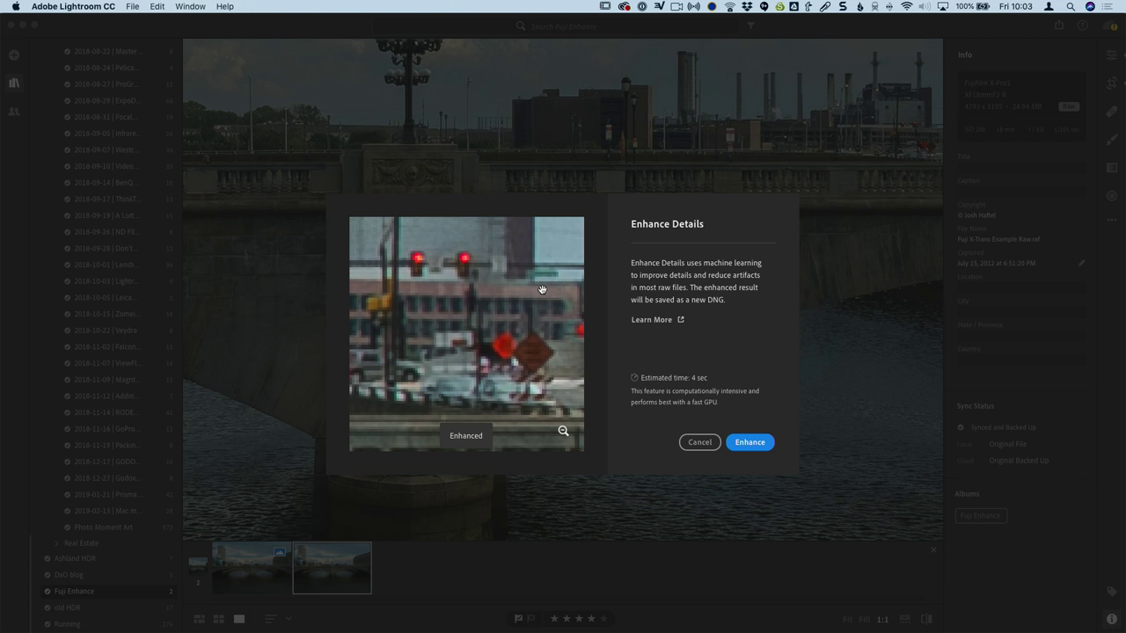
pyautogui.click(542, 289)
pyautogui.click(542, 289)
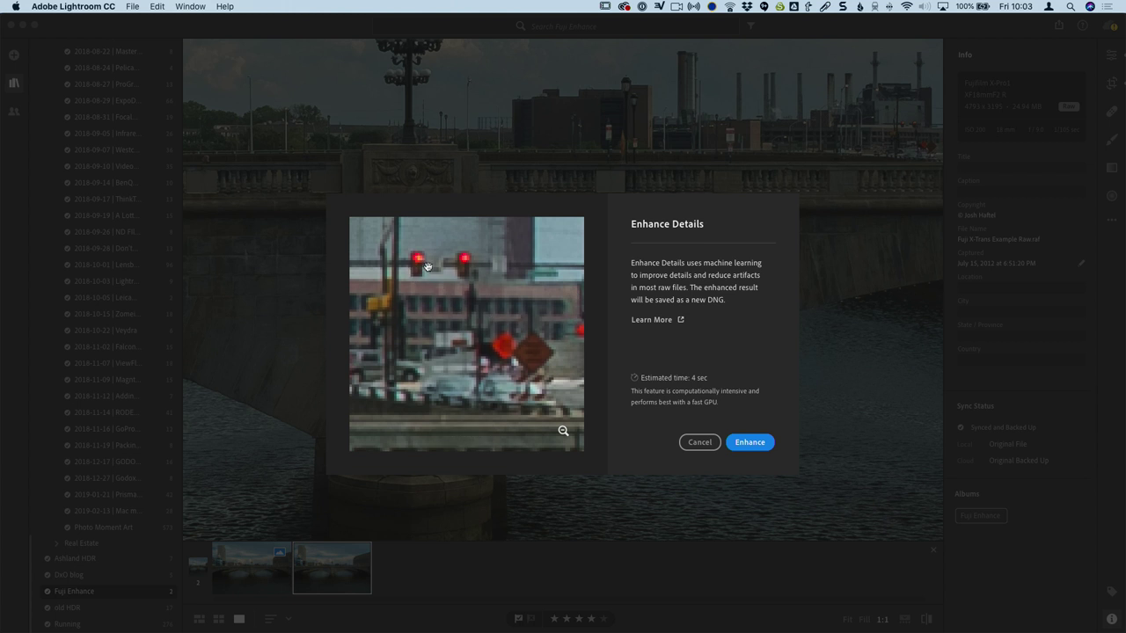
pyautogui.click(538, 279)
# Step: Compare the poles against the sky, then cancel Enhance Details without creating a DNG
pyautogui.click(517, 357)
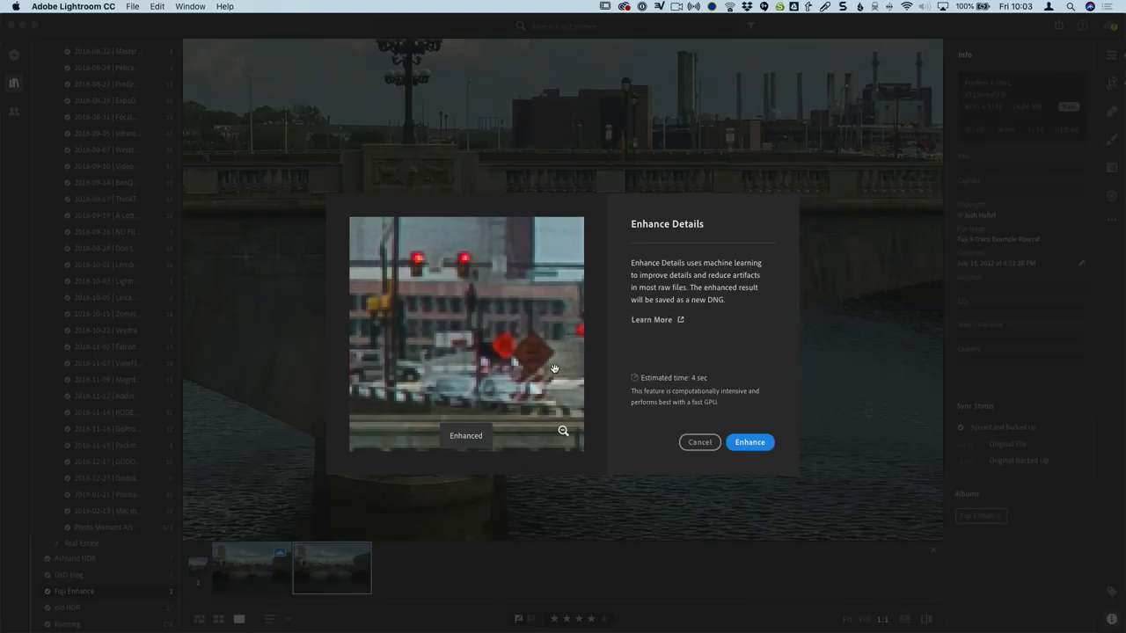
pyautogui.moveTo(561, 368); pyautogui.dragTo(160, 504)
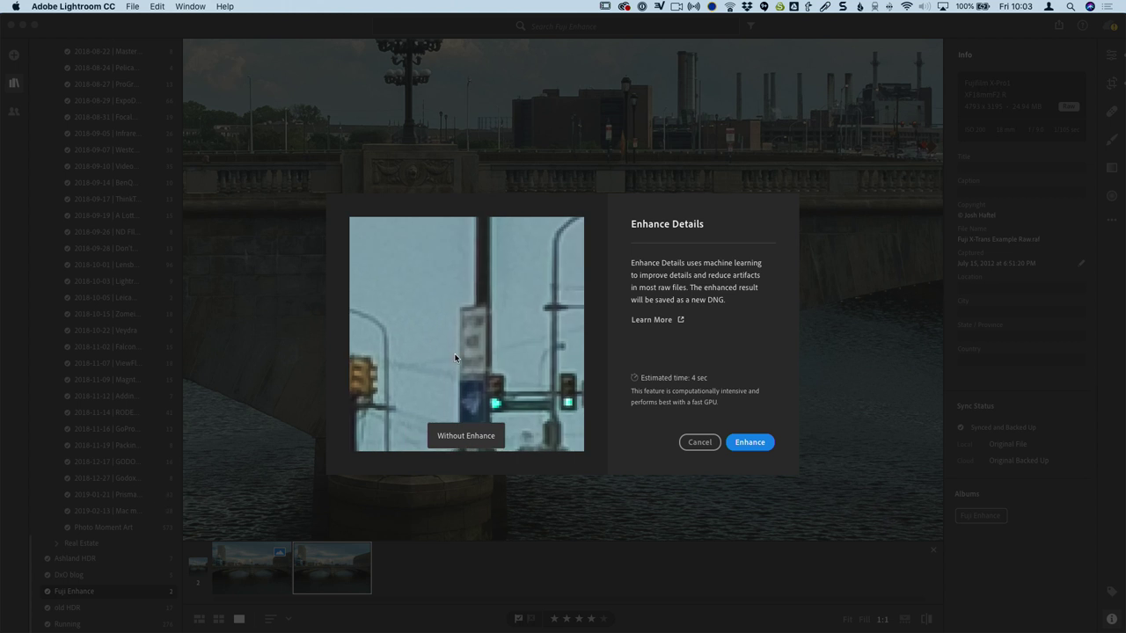
pyautogui.moveTo(454, 354); pyautogui.dragTo(455, 354)
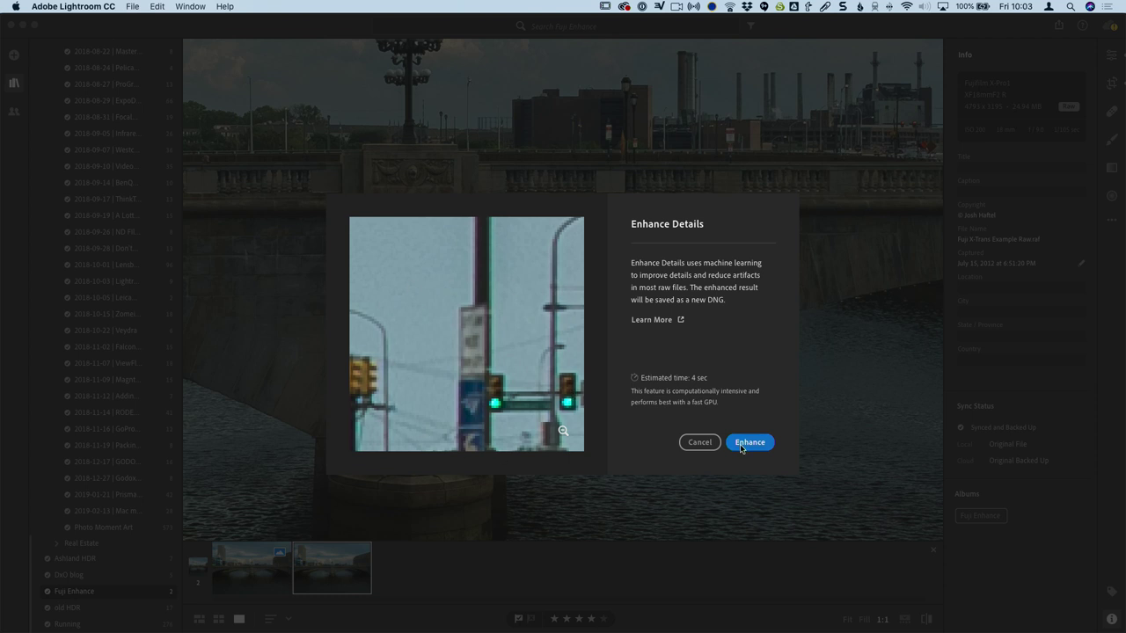
pyautogui.click(700, 440)
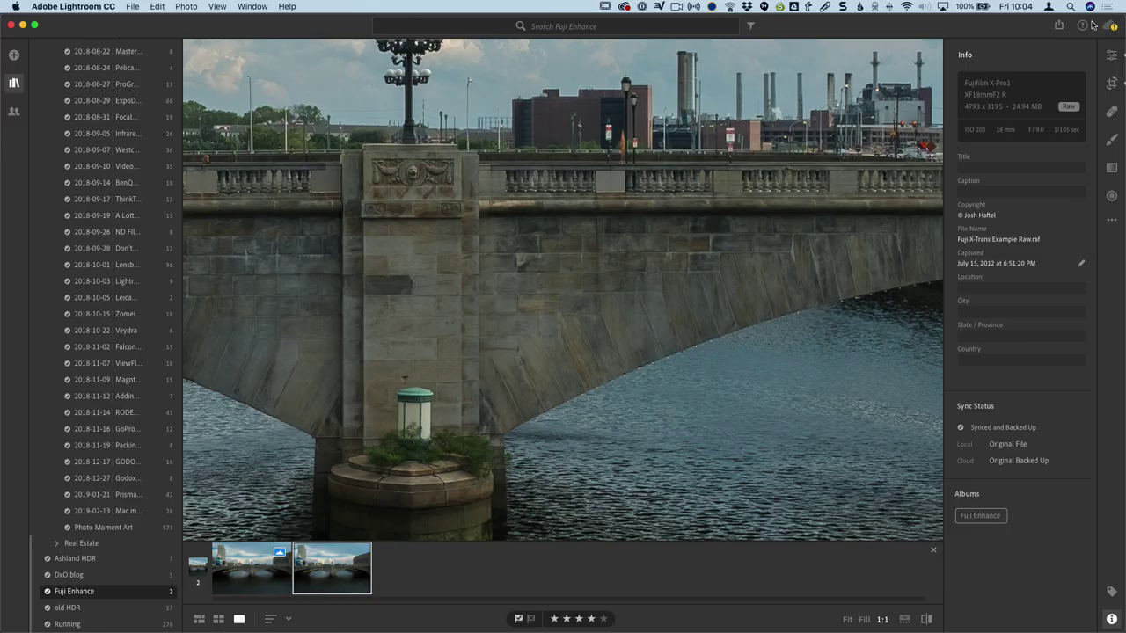
# Step: Dismiss the What's New overview and open the bridge photo for editing
pyautogui.click(1083, 26)
pyautogui.scroll(-2, 1025, 180)
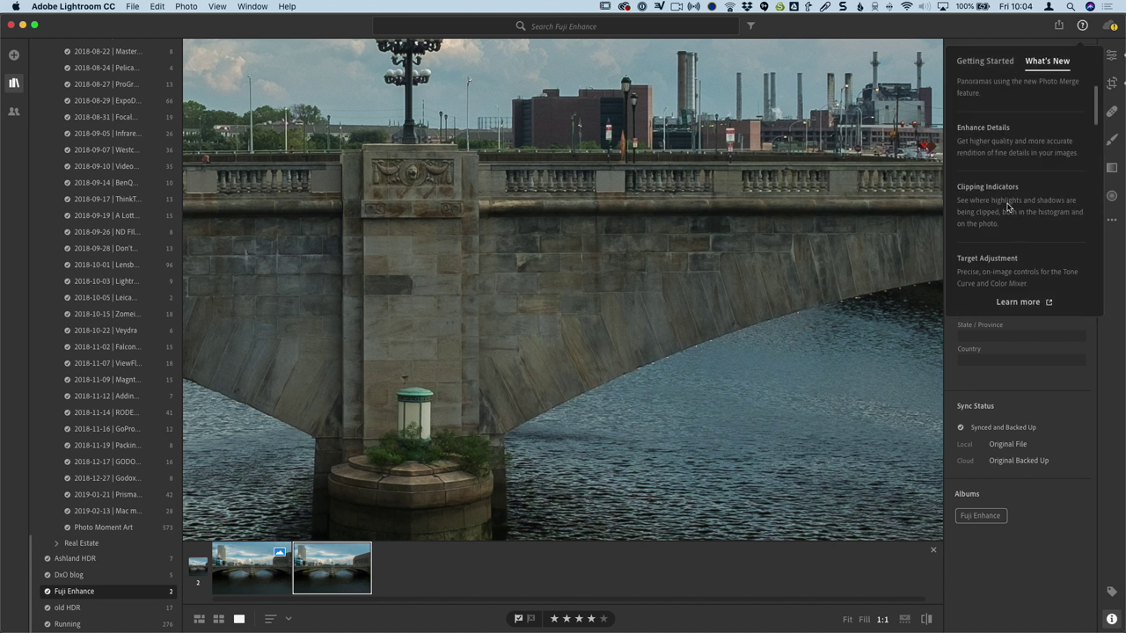
pyautogui.press('Escape')
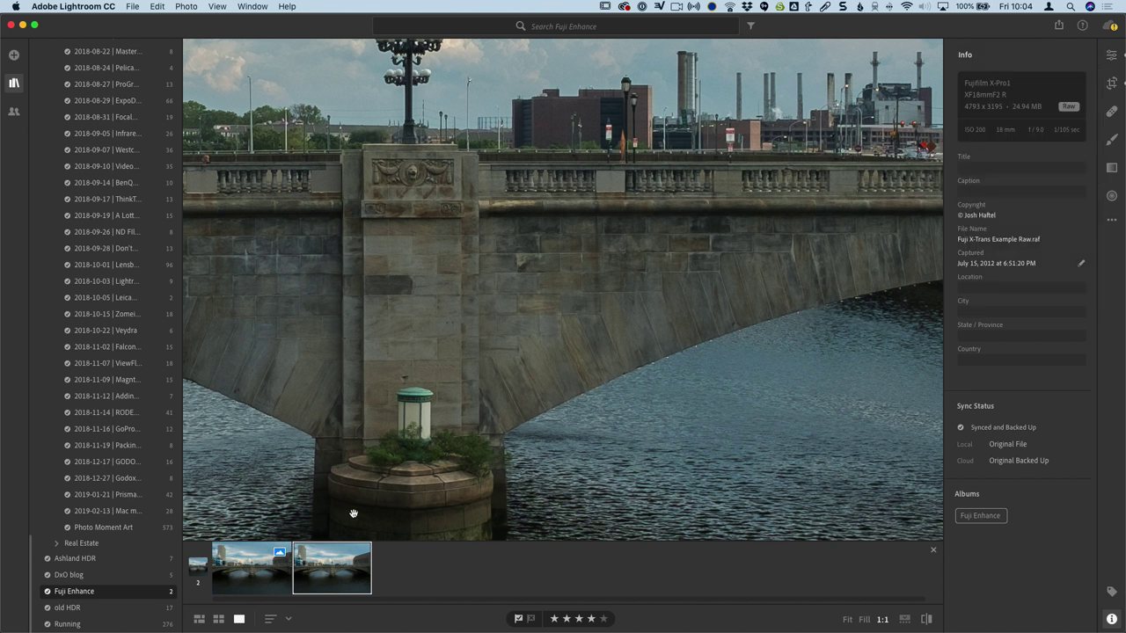
pyautogui.press('g')
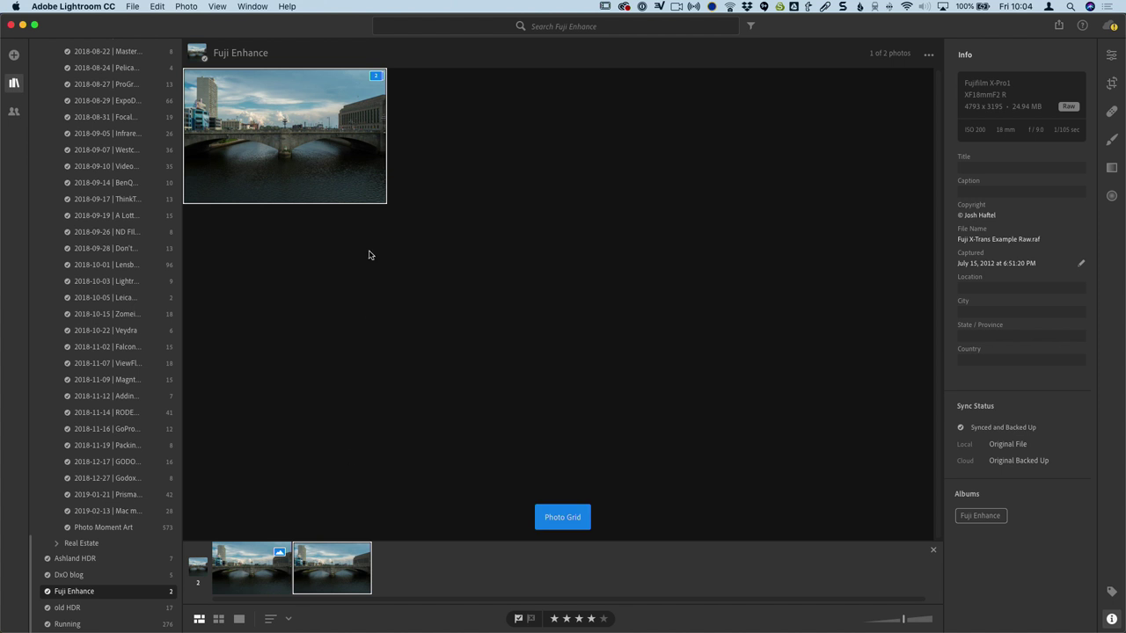
pyautogui.doubleClick(324, 570)
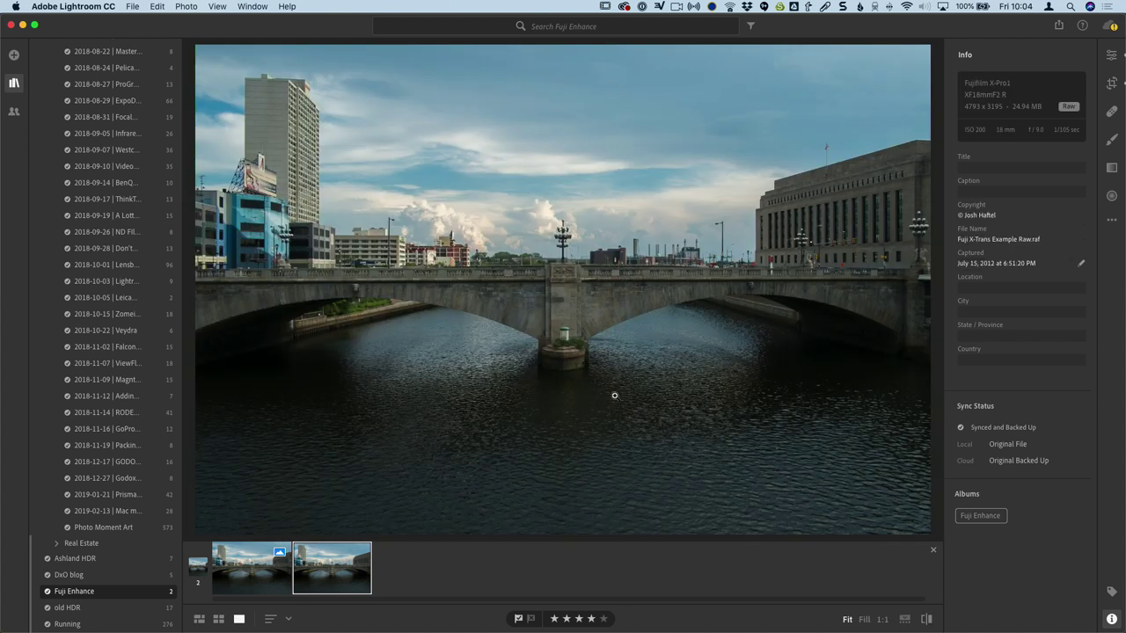
pyautogui.click(1111, 55)
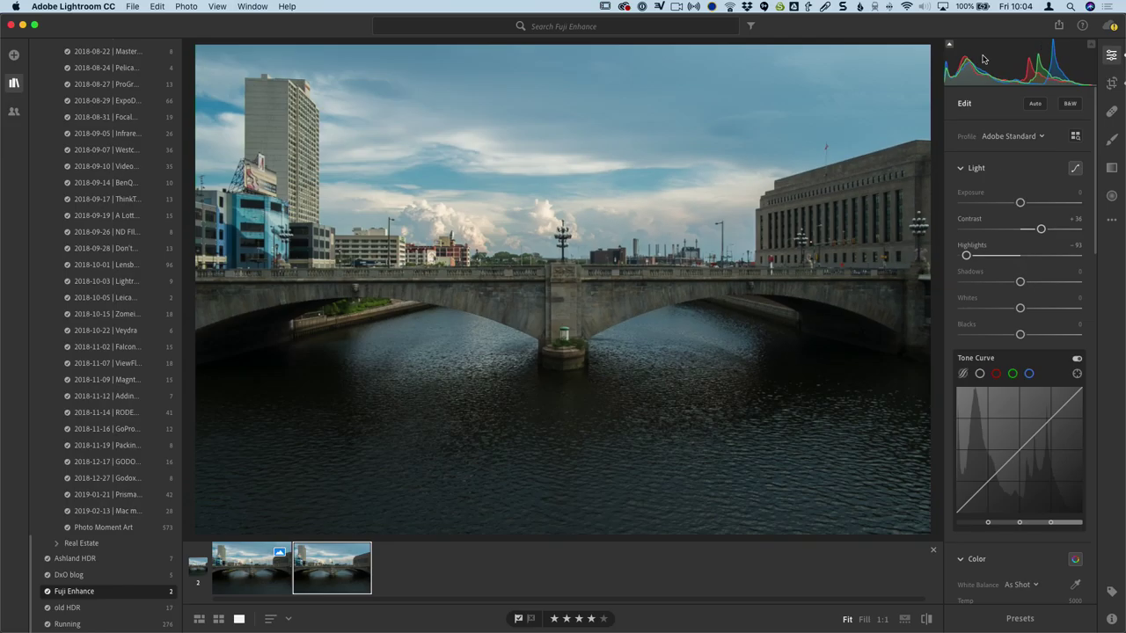
# Step: Turn on shadow and highlight clipping warnings, preview clipping, and leave Exposure at about +1.55
pyautogui.click(949, 44)
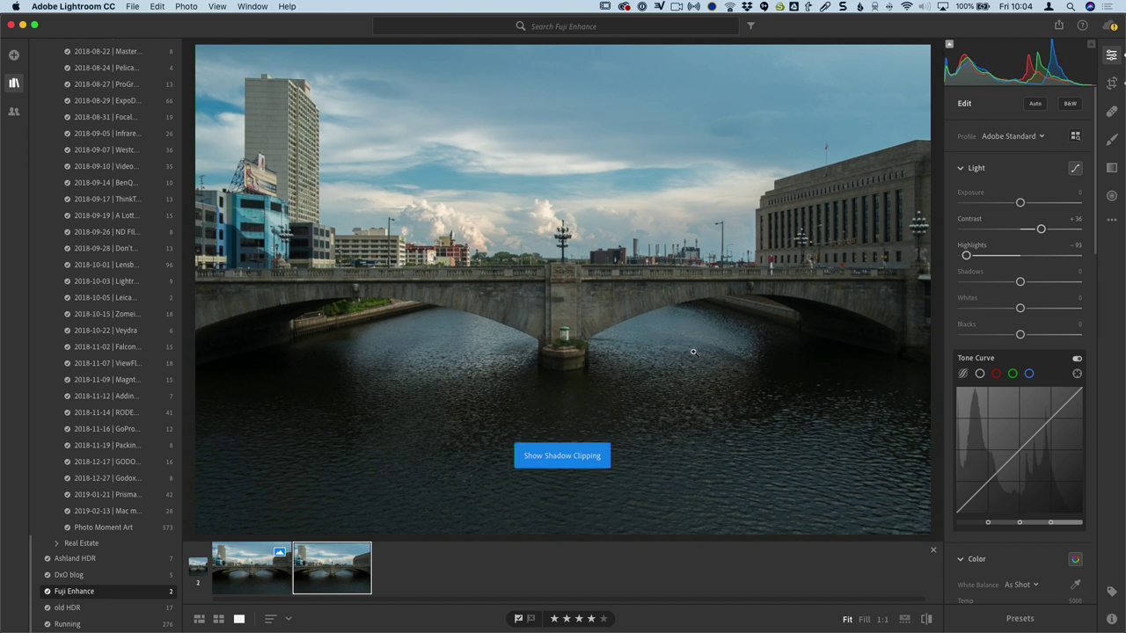
pyautogui.click(1090, 44)
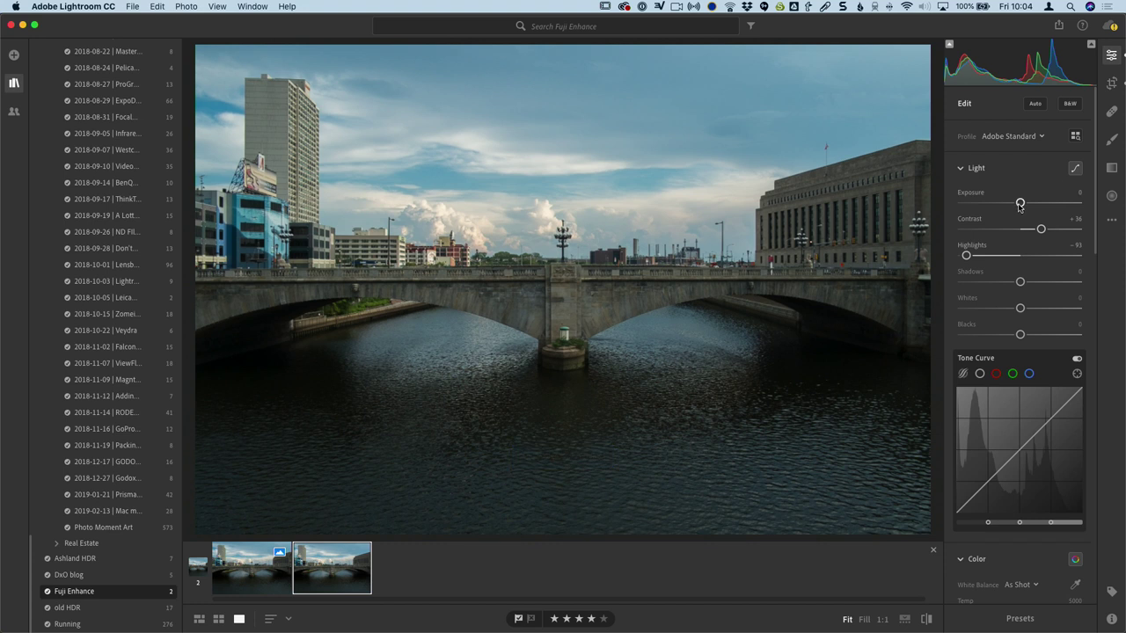
pyautogui.moveTo(1020, 202); pyautogui.dragTo(1060, 204)
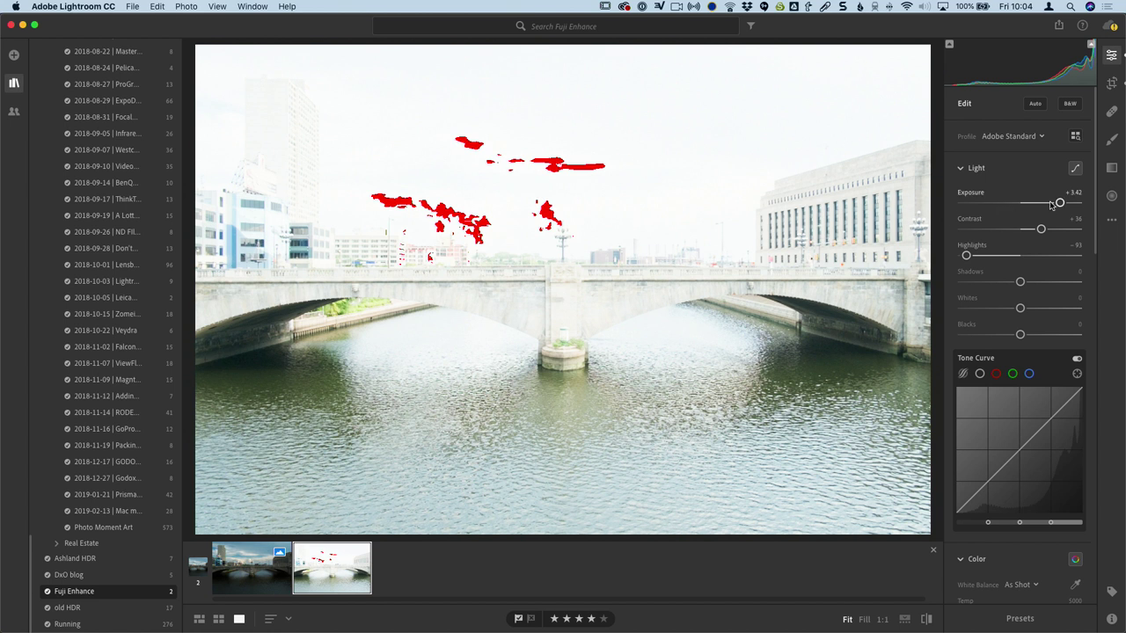
pyautogui.moveTo(1050, 204); pyautogui.dragTo(993, 204)
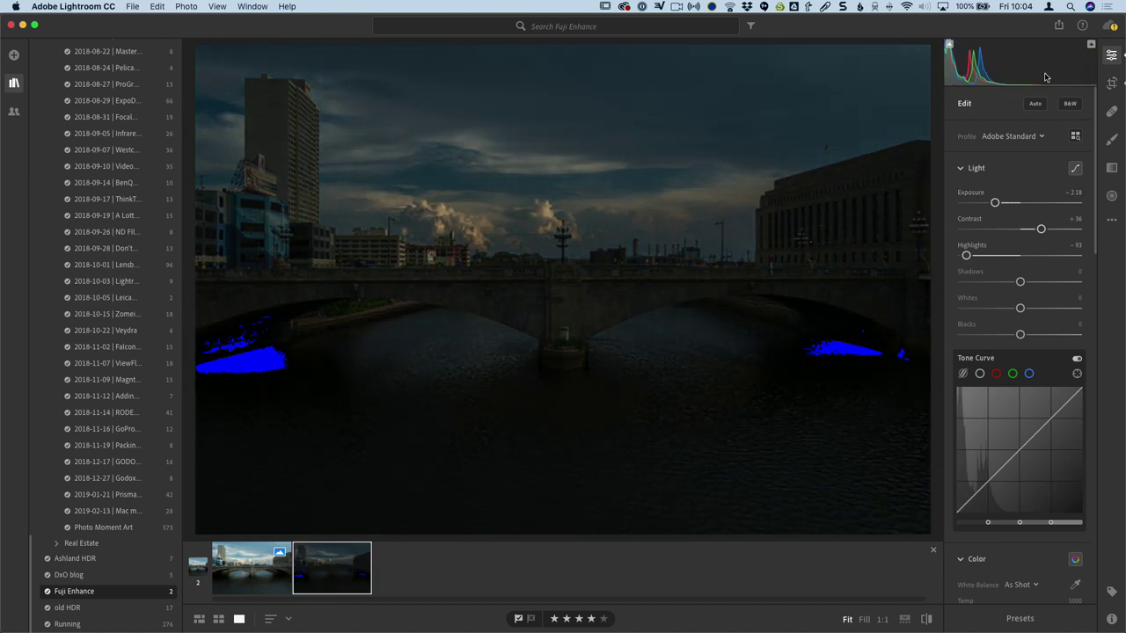
pyautogui.press('j')
pyautogui.press('j')
pyautogui.moveTo(994, 203); pyautogui.dragTo(1038, 206)
pyautogui.press('j')
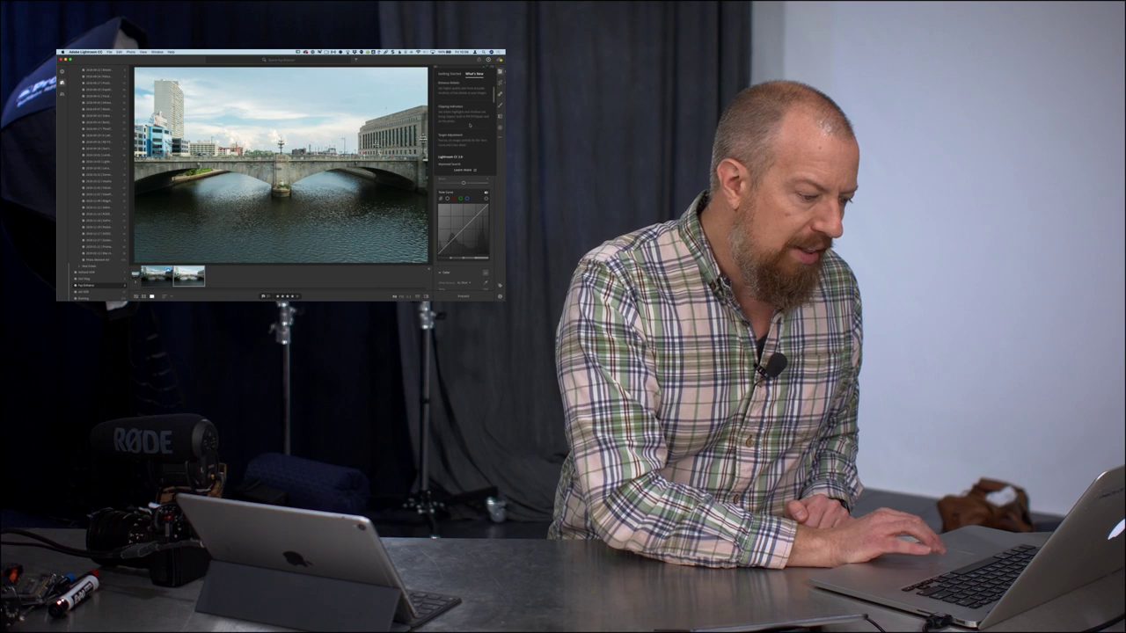
# Step: On the statue photo, scroll the Edit panel down and activate Color Mixer targeted adjustment
pyautogui.scroll(-2, 468, 125)
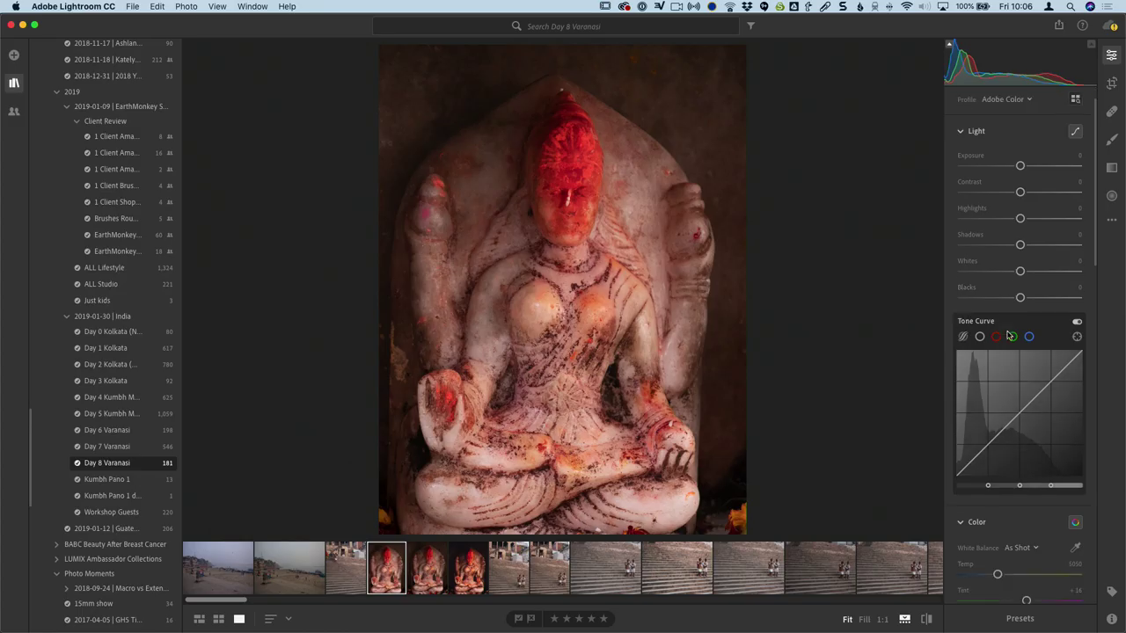
pyautogui.scroll(-3, 1010, 336)
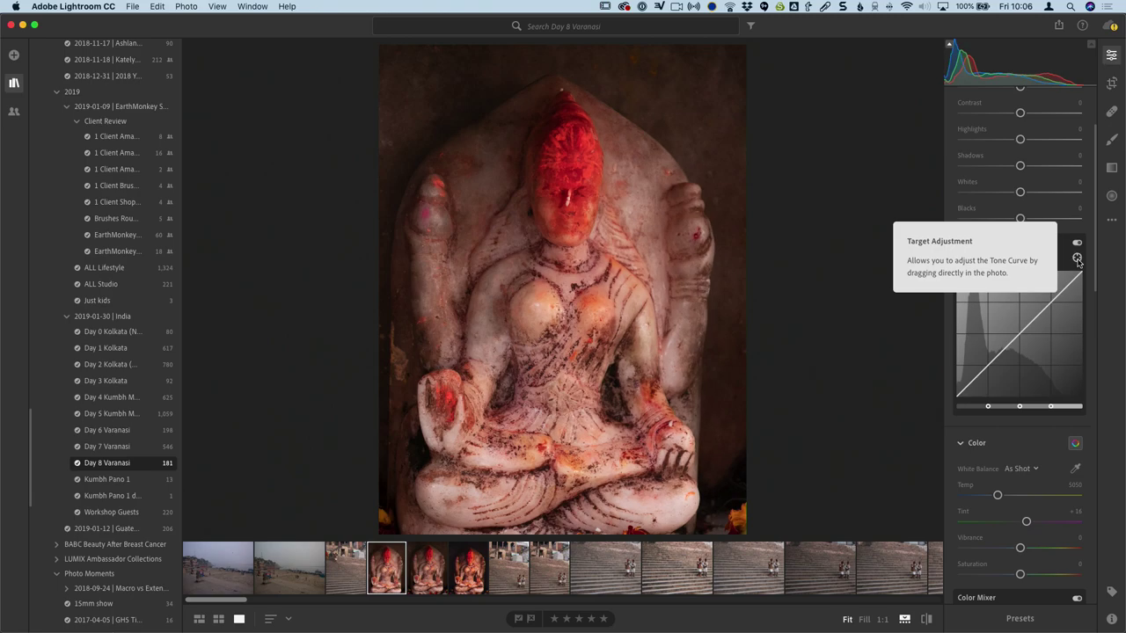
pyautogui.scroll(-5, 1056, 273)
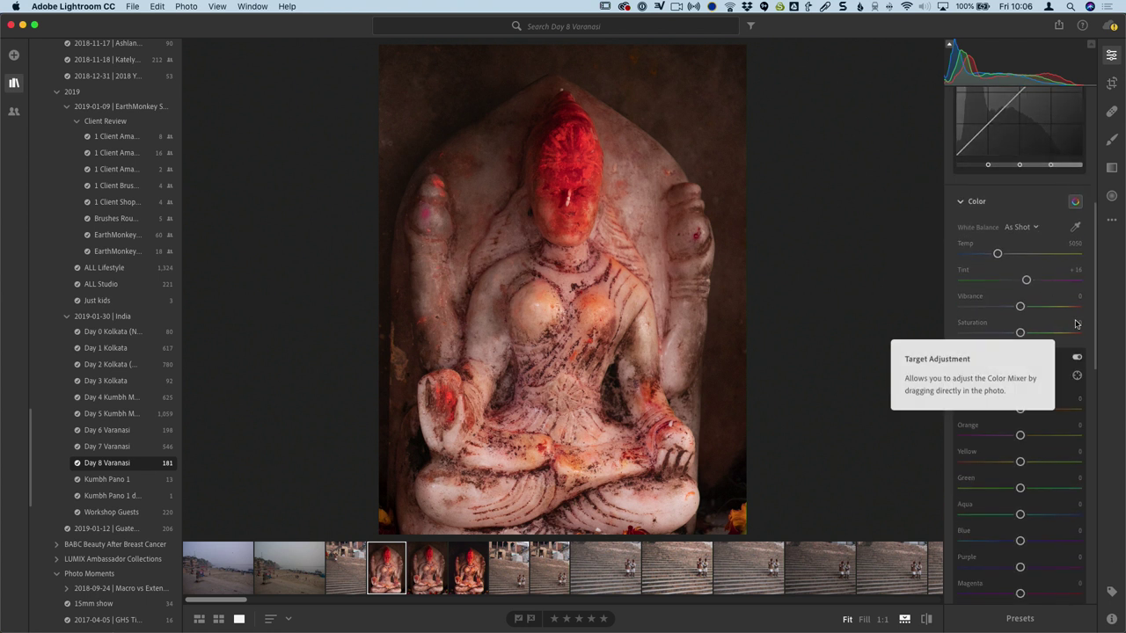
pyautogui.click(1076, 377)
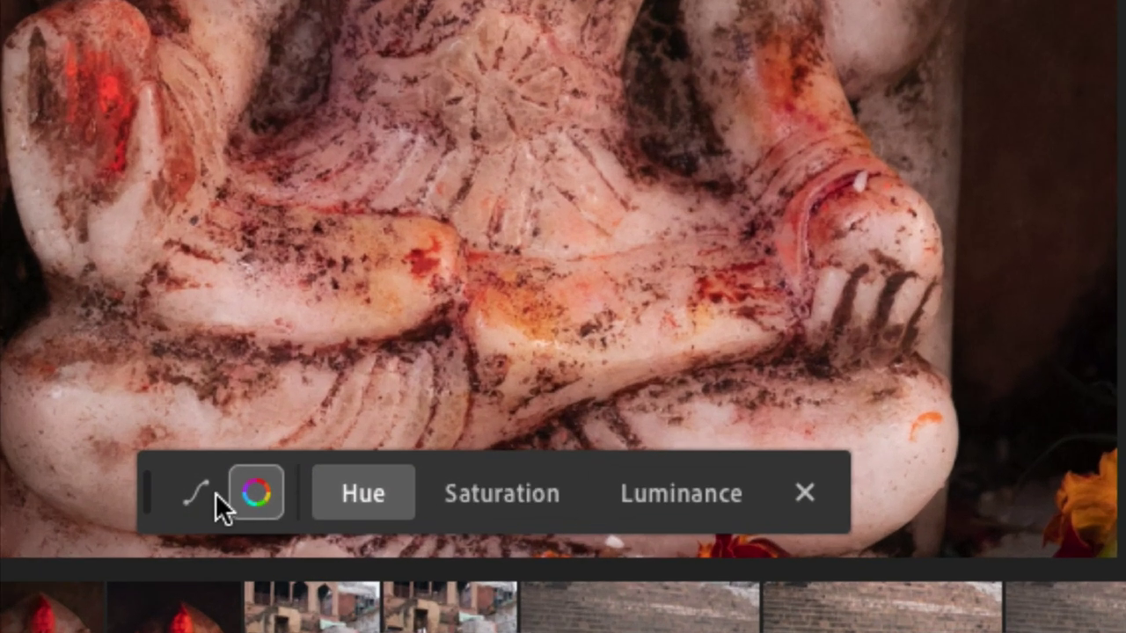
# Step: Toggle in-photo adjustment between tone curve and color mixer, then turn targeted adjustment off
pyautogui.click(474, 515)
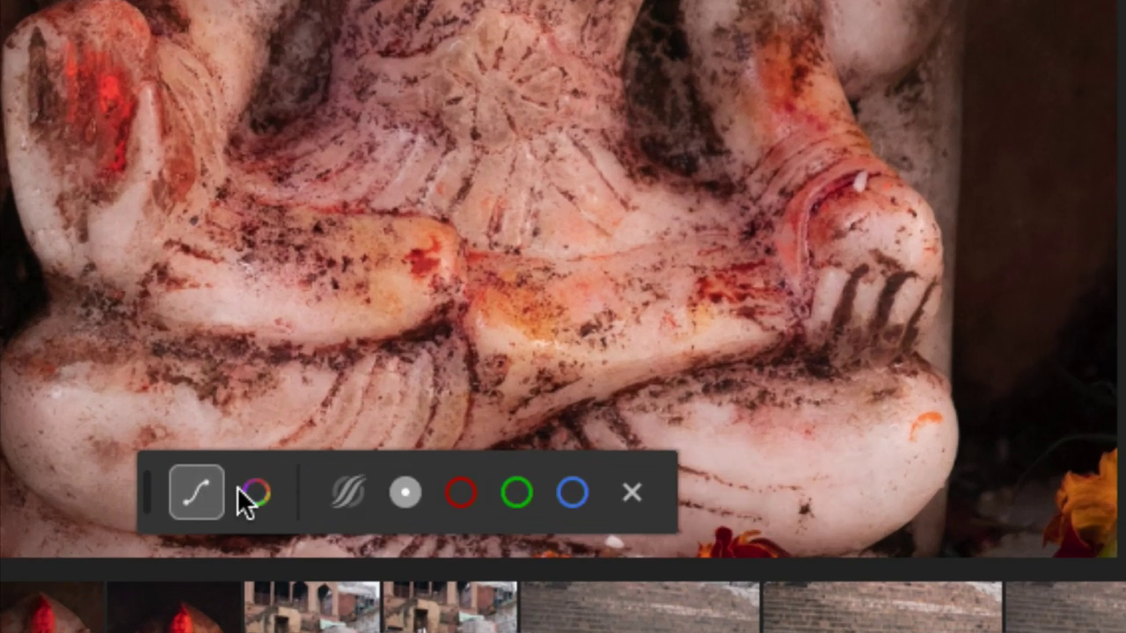
pyautogui.click(253, 489)
pyautogui.click(208, 493)
pyautogui.click(250, 496)
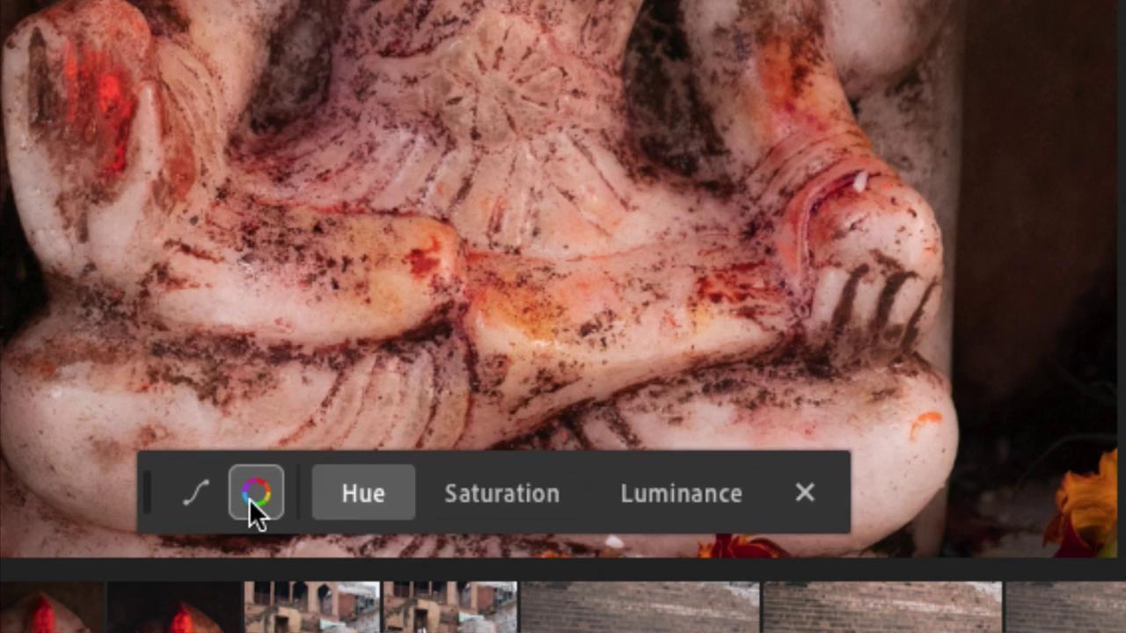
pyautogui.click(211, 494)
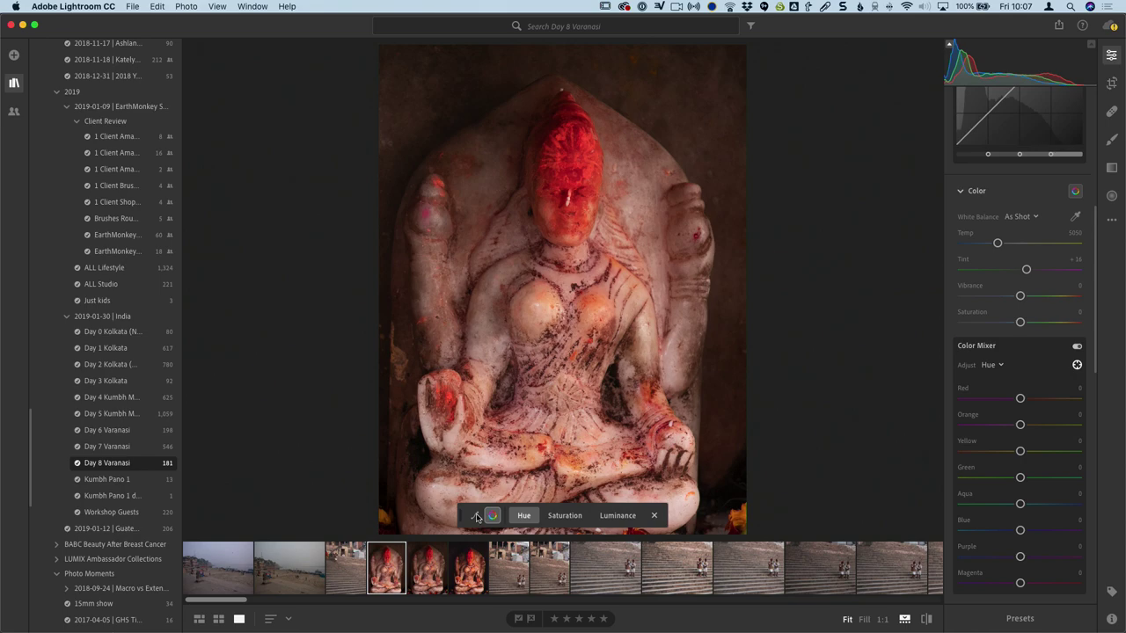
pyautogui.click(475, 516)
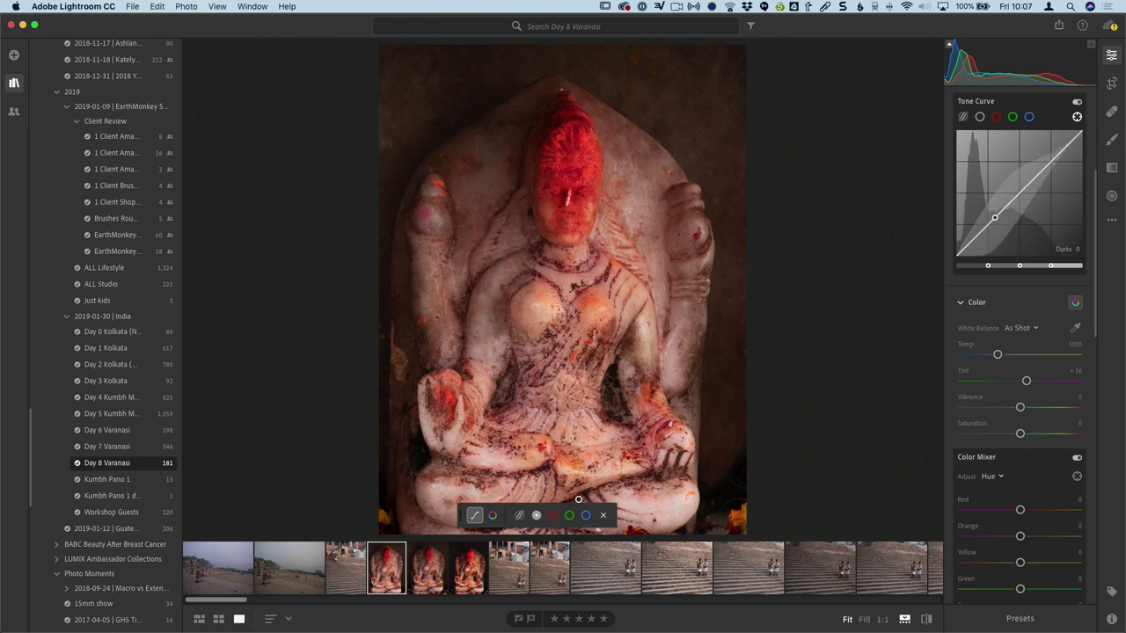
pyautogui.click(603, 517)
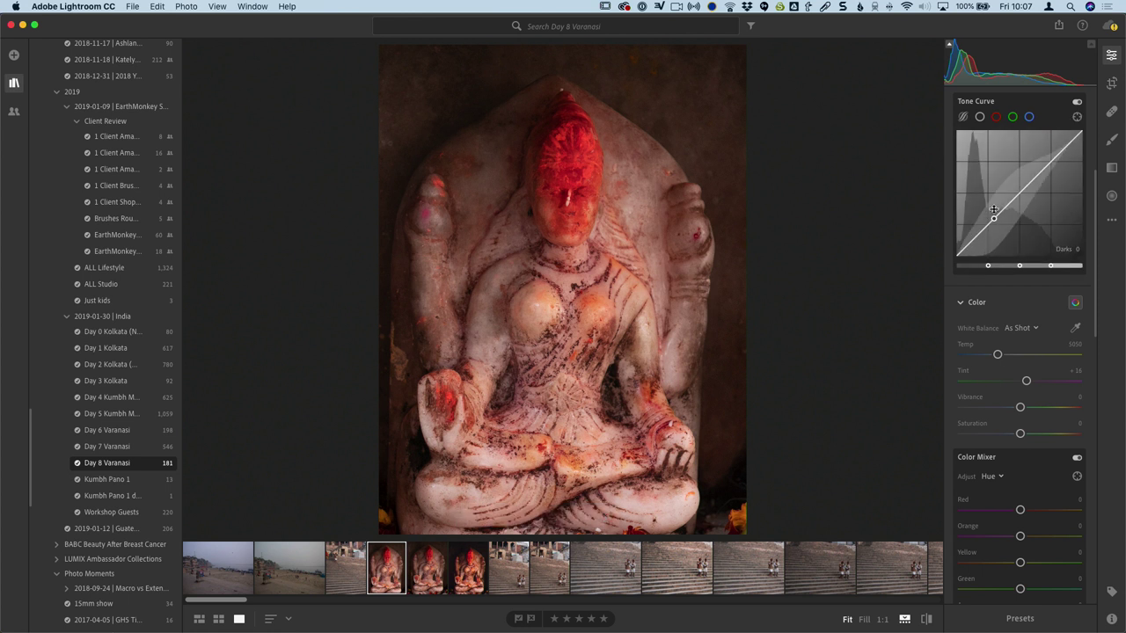
# Step: Pull the Tone Curve darks and lights down, then reset it to a straight line
pyautogui.moveTo(979, 215); pyautogui.dragTo(1011, 202)
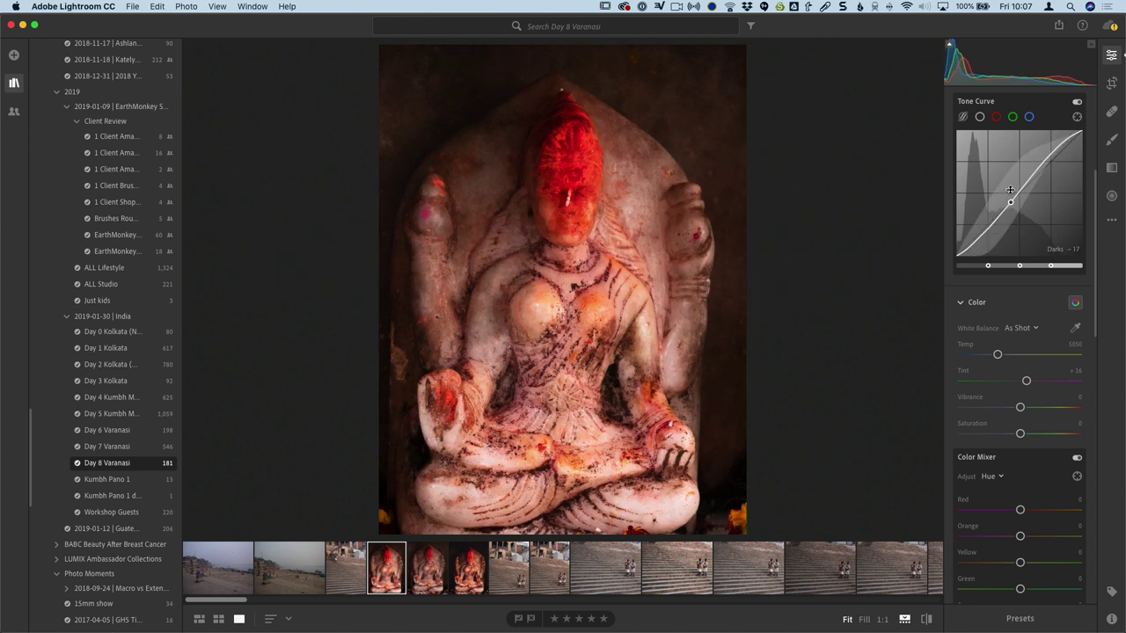
pyautogui.moveTo(1044, 162); pyautogui.dragTo(1025, 191)
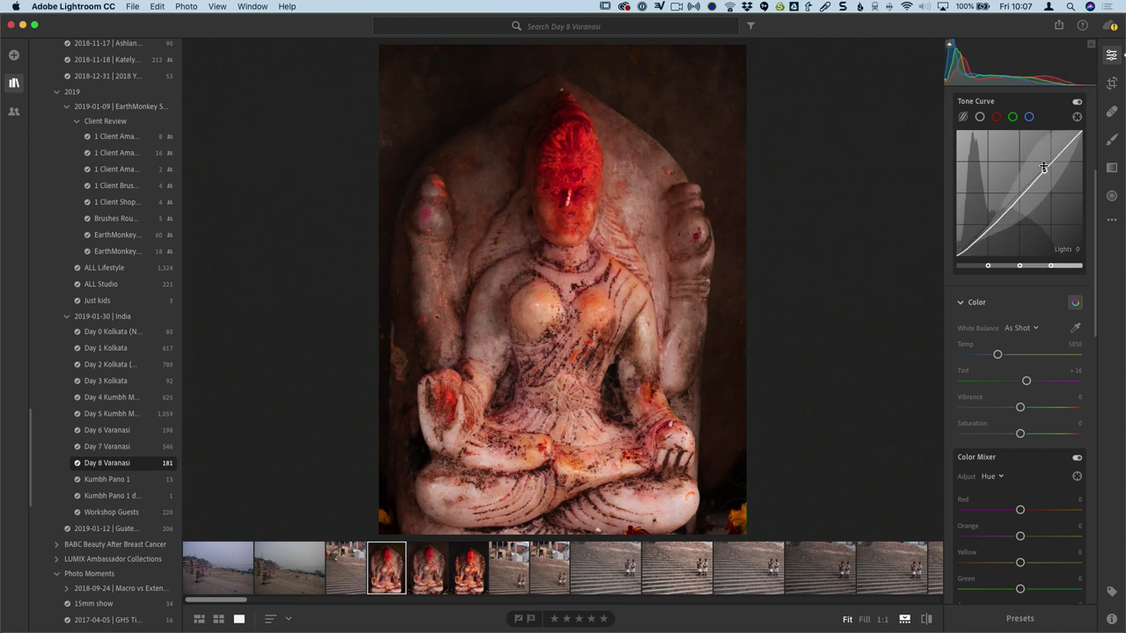
pyautogui.doubleClick(999, 216)
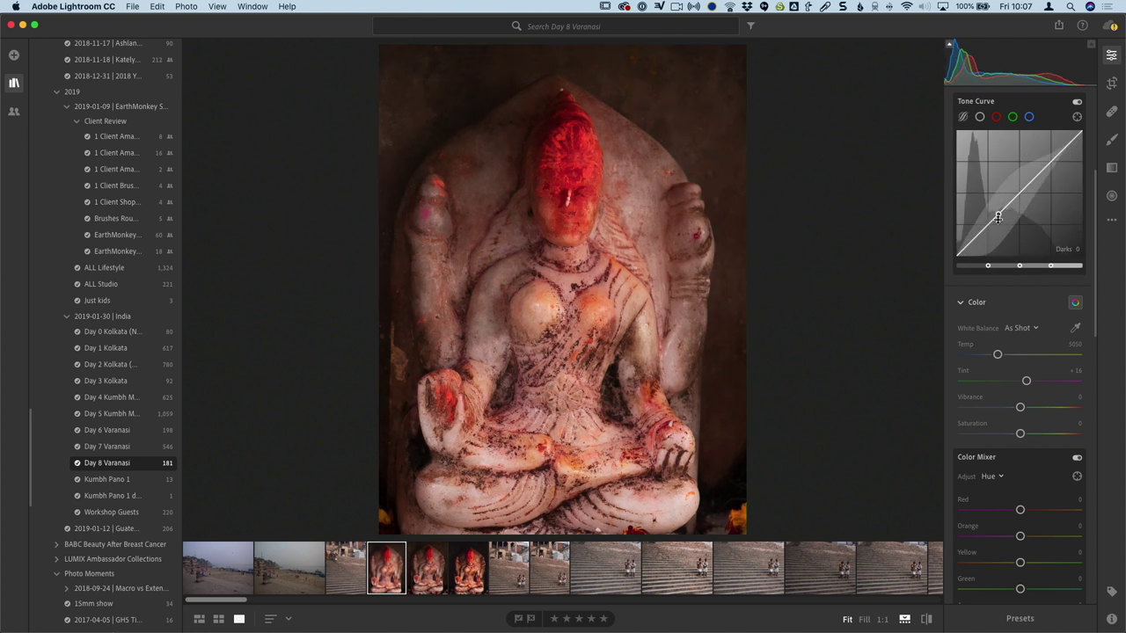
# Step: With targeted Tone Curve, darken shadows from the background and brighten lights from the statue's chest
pyautogui.click(1077, 118)
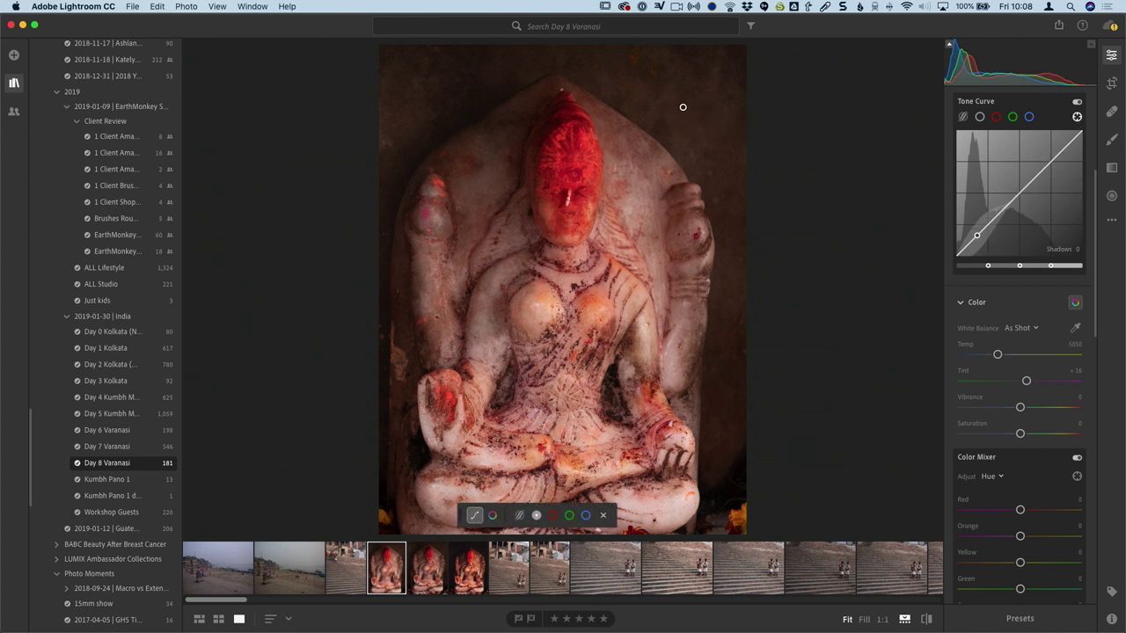
pyautogui.moveTo(684, 106); pyautogui.dragTo(649, 106)
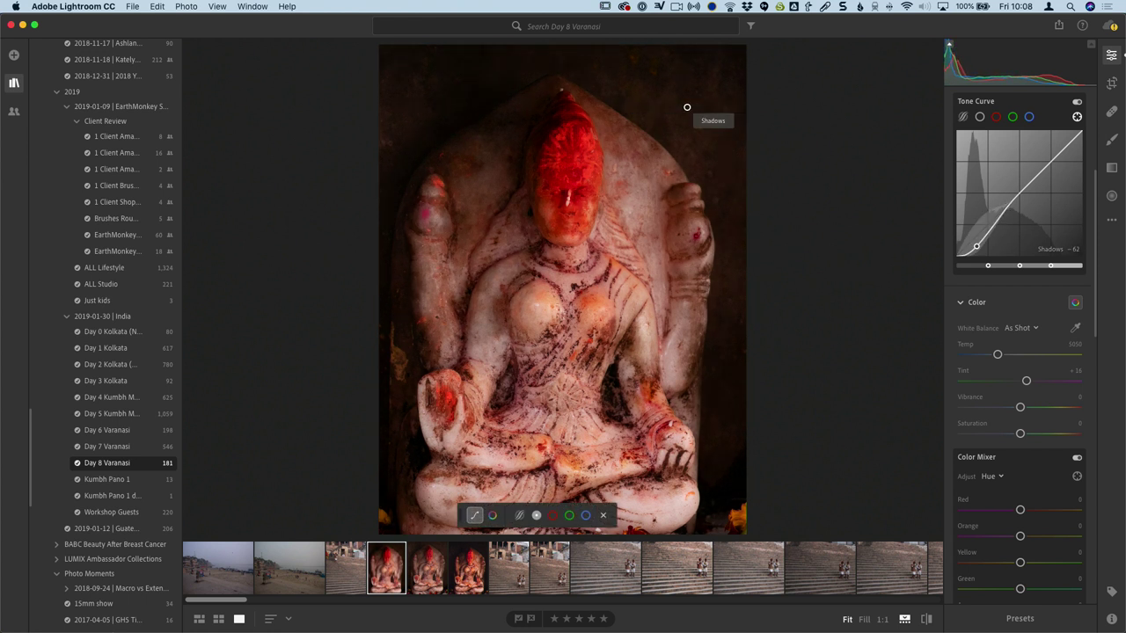
pyautogui.moveTo(636, 301)
pyautogui.mouseDown()
pyautogui.moveTo(653, 301)
pyautogui.moveTo(636, 301)
pyautogui.mouseUp()
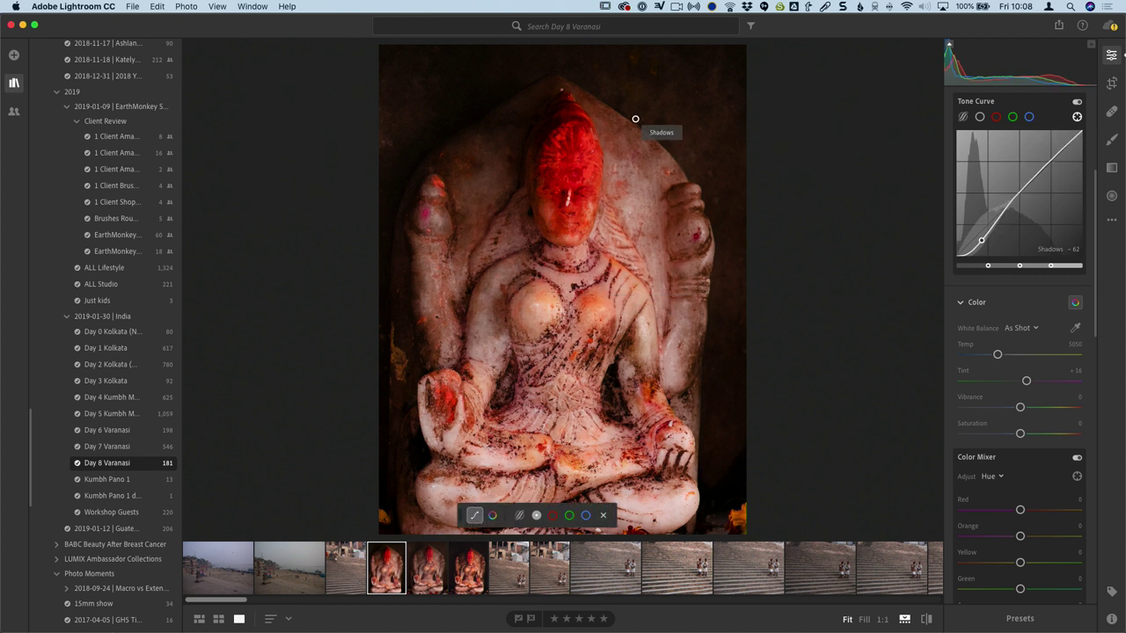
# Step: Switch the Point Curve to the green channel and bend it from the photo
pyautogui.click(536, 514)
pyautogui.click(552, 514)
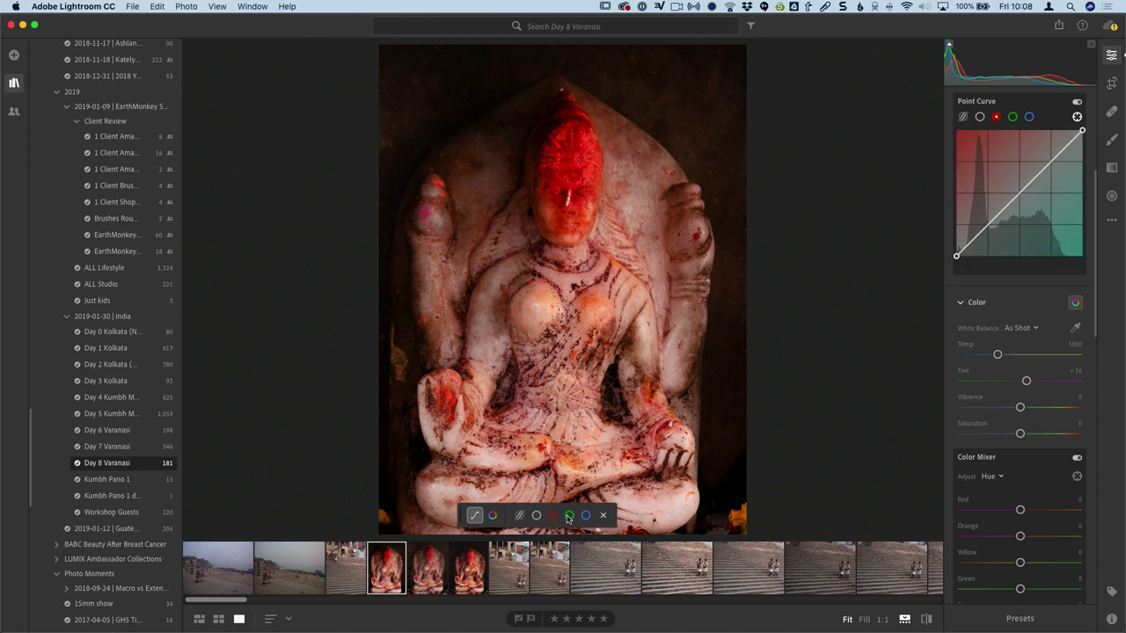
pyautogui.click(569, 515)
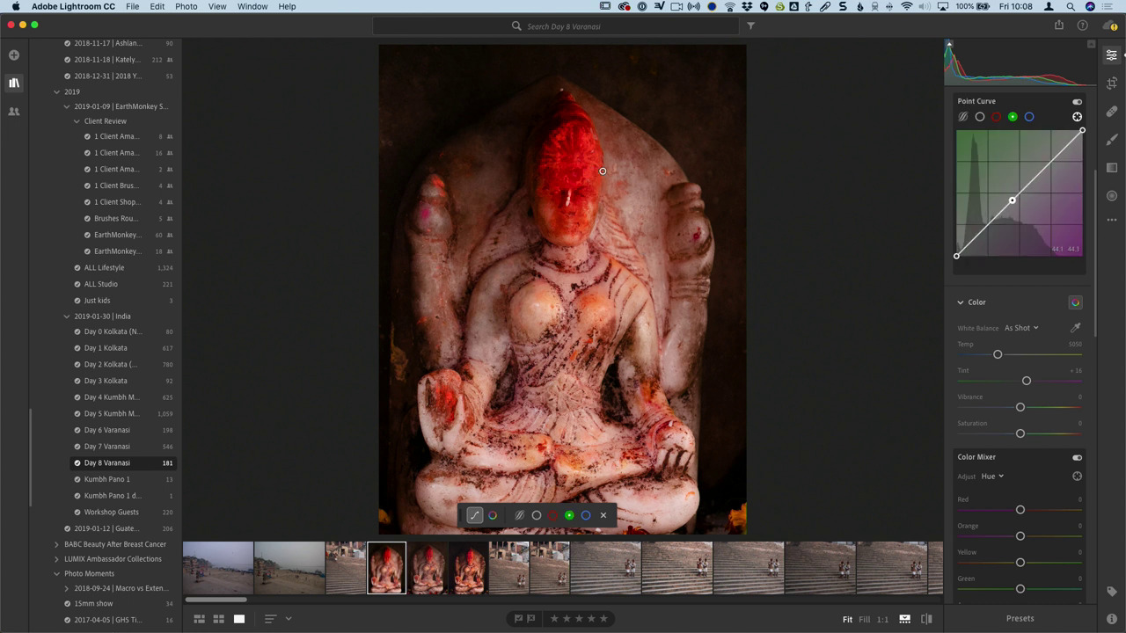
pyautogui.moveTo(667, 144)
pyautogui.mouseDown()
pyautogui.moveTo(653, 143)
pyautogui.moveTo(665, 143)
pyautogui.mouseUp()
# Step: Remove the green curve point, then desaturate the red and orange paint with targeted Saturation
pyautogui.click(490, 516)
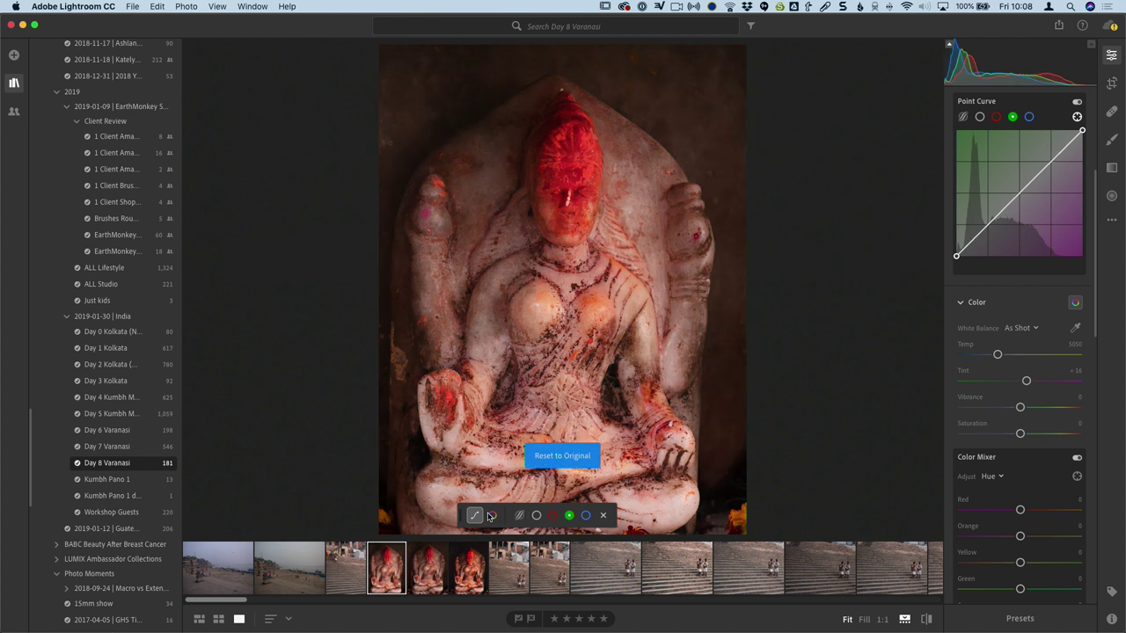
pyautogui.click(492, 515)
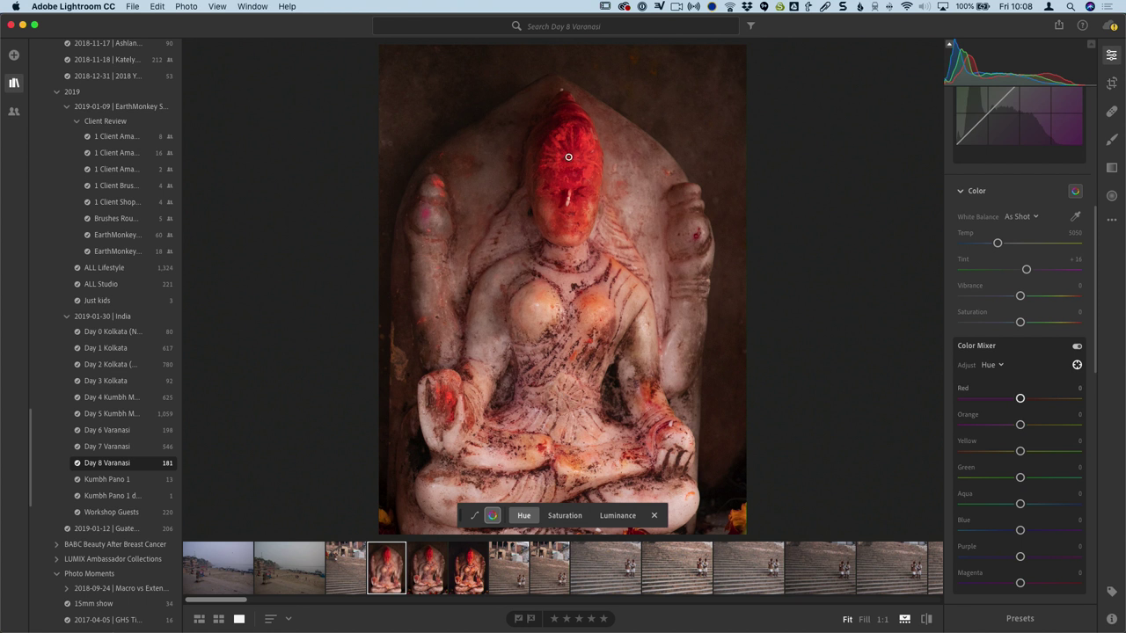
pyautogui.click(556, 517)
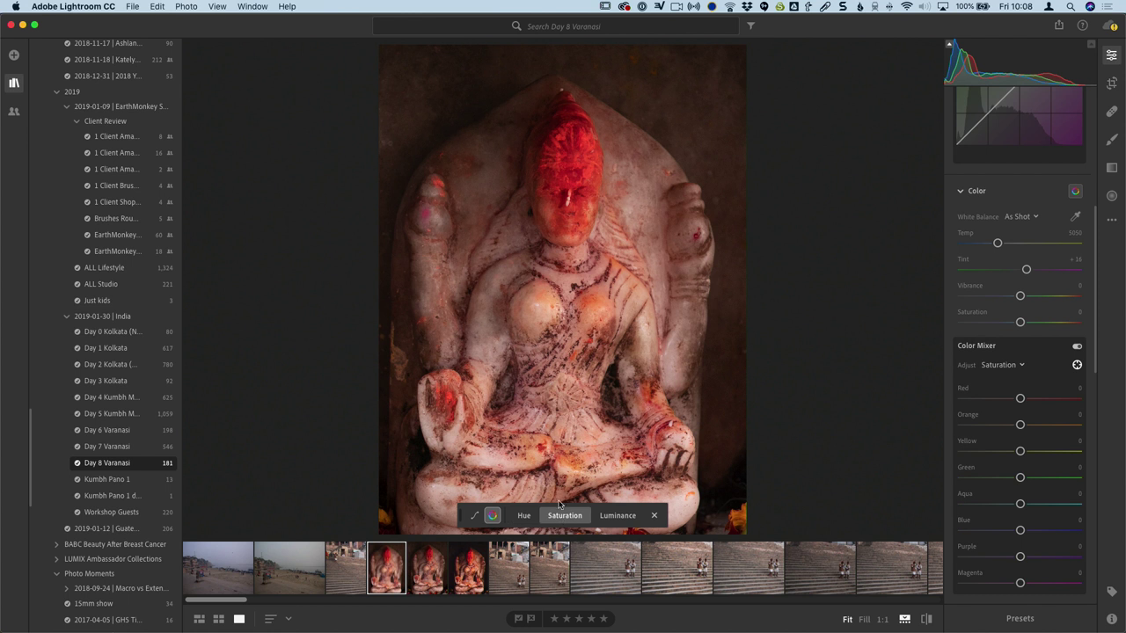
pyautogui.moveTo(563, 166)
pyautogui.mouseDown()
pyautogui.moveTo(548, 166)
pyautogui.moveTo(566, 166)
pyautogui.mouseUp()
pyautogui.moveTo(473, 349)
pyautogui.mouseDown()
pyautogui.moveTo(456, 350)
pyautogui.moveTo(479, 350)
pyautogui.mouseUp()
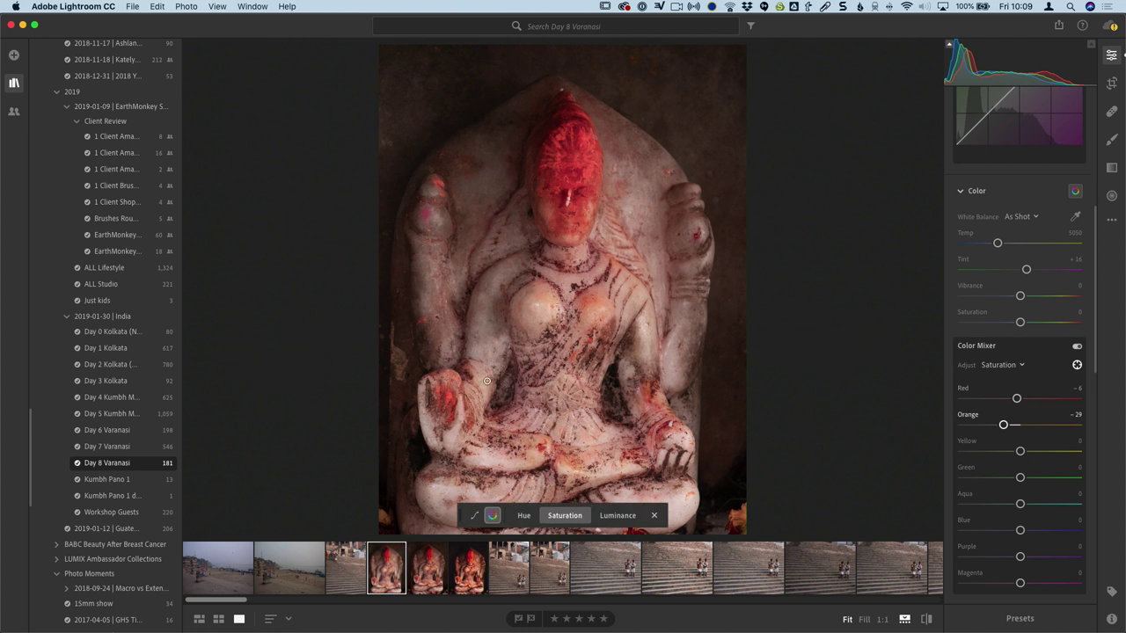
# Step: Darken the red and orange paint with targeted Luminance, then select Hue
pyautogui.click(618, 516)
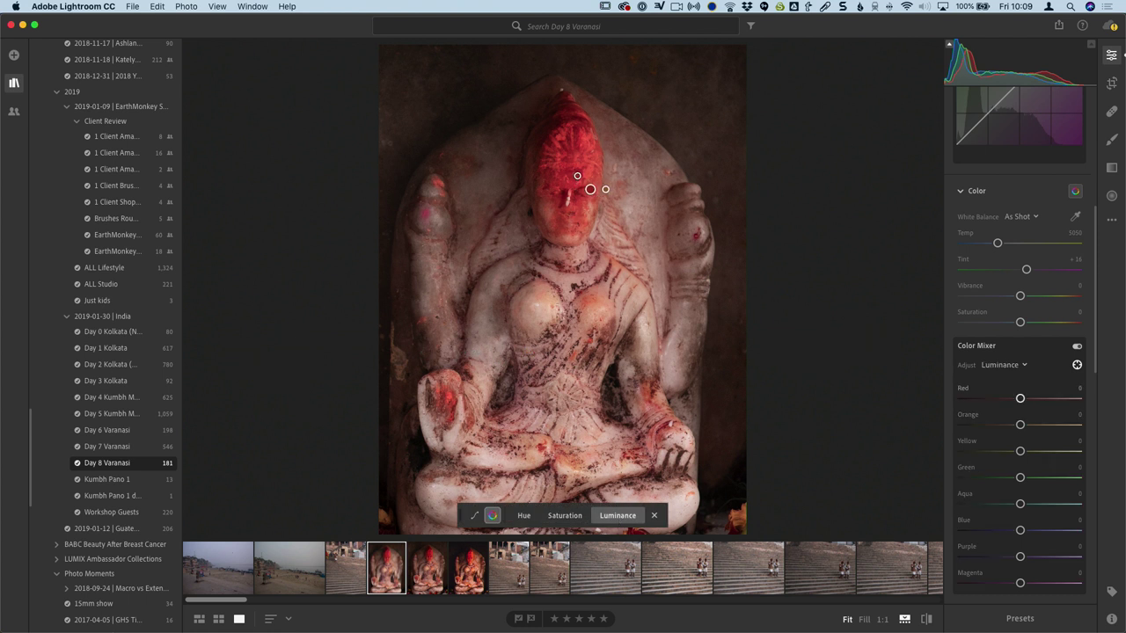
pyautogui.moveTo(577, 175); pyautogui.dragTo(562, 176)
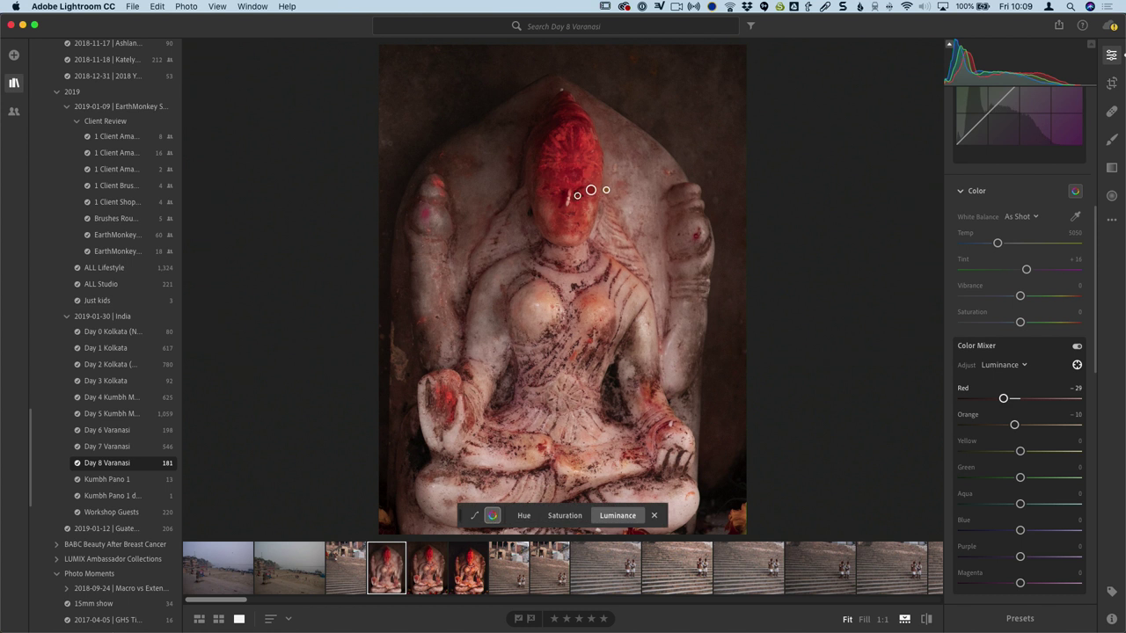
pyautogui.click(523, 516)
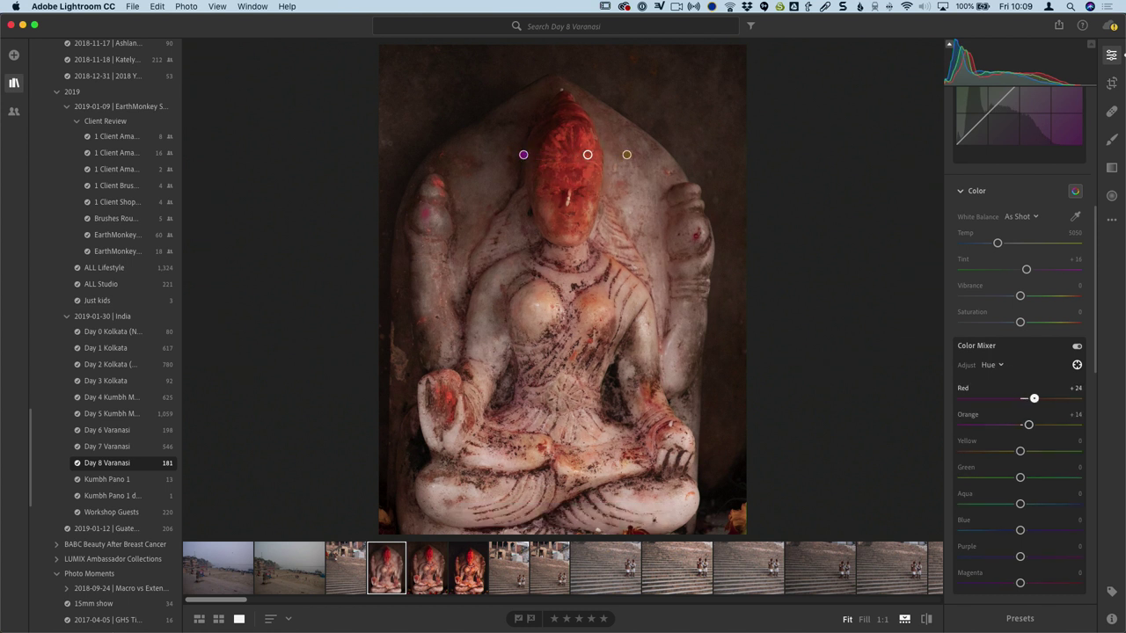